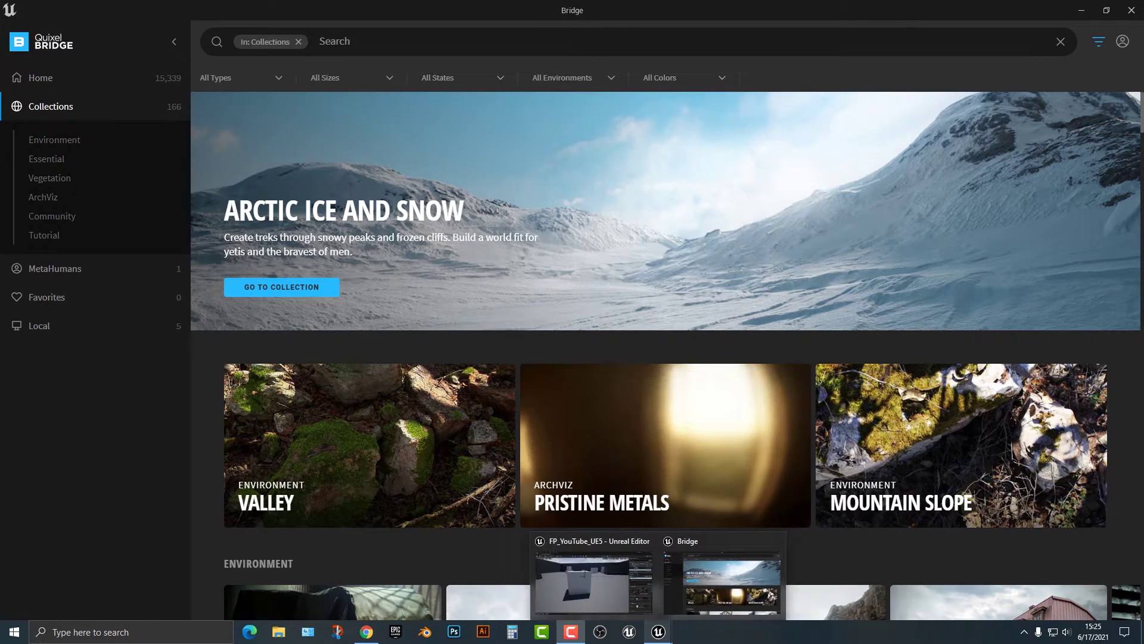
Switch to the FP_YouTube_UE5 project in Unreal Editor and survey the arena floor and boxes
click(593, 581)
right_drag(517, 328, 753, 351)
key(w)
key(s)
key(w)
key(a)
key(a)
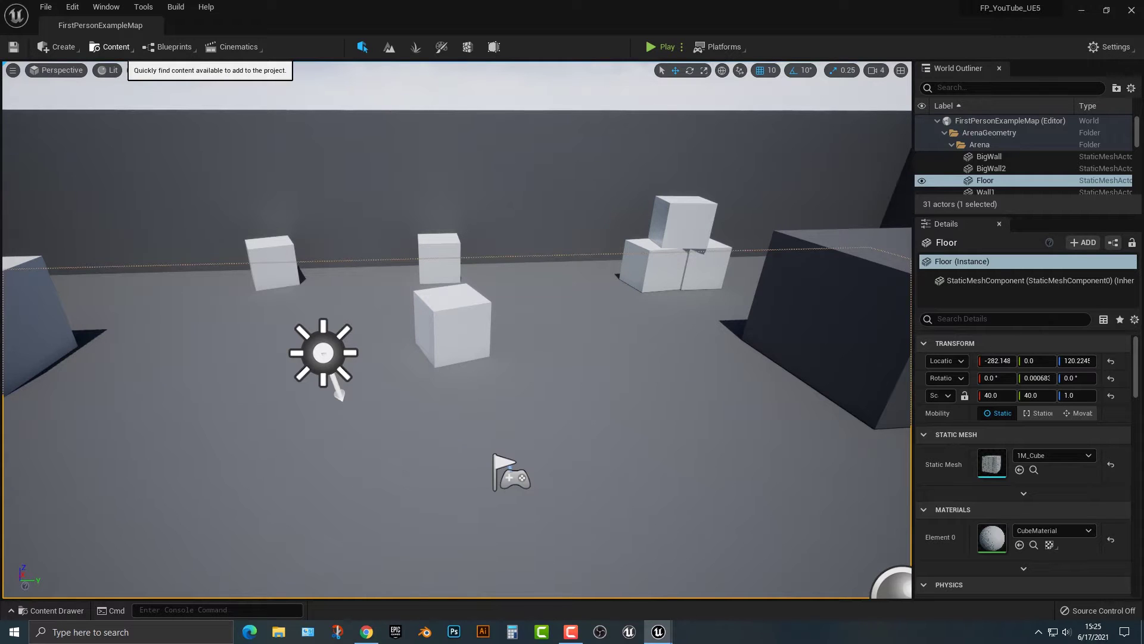
Switch to Quixel Bridge and open the Abandoned Factory collection under Environment, Industrial
click(110, 46)
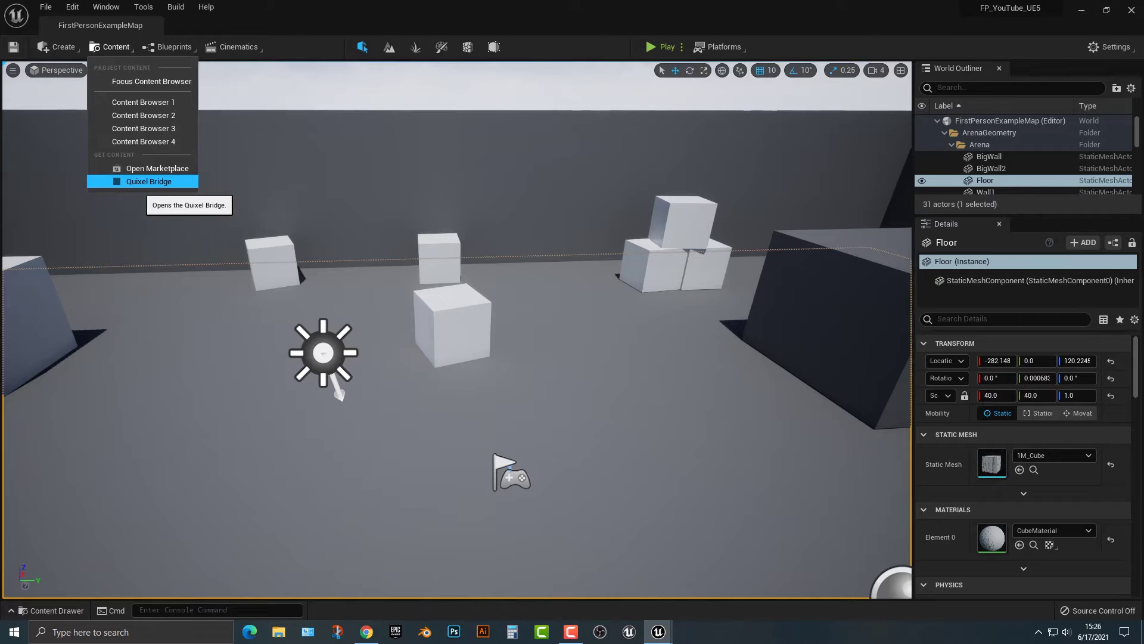
mouse_move(658, 632)
click(725, 581)
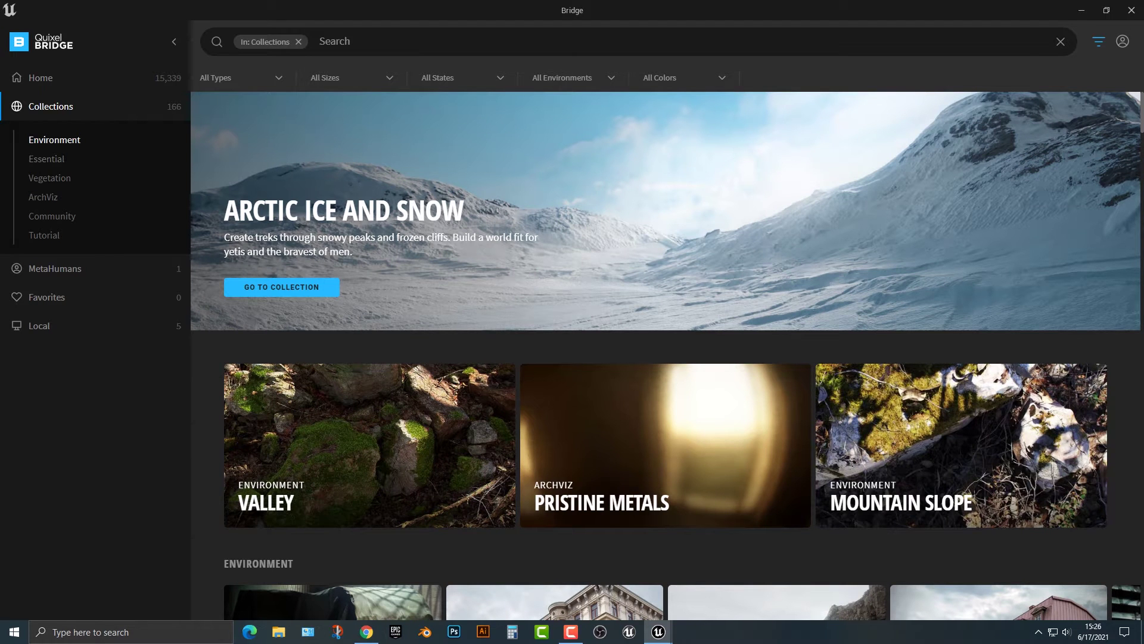
click(54, 140)
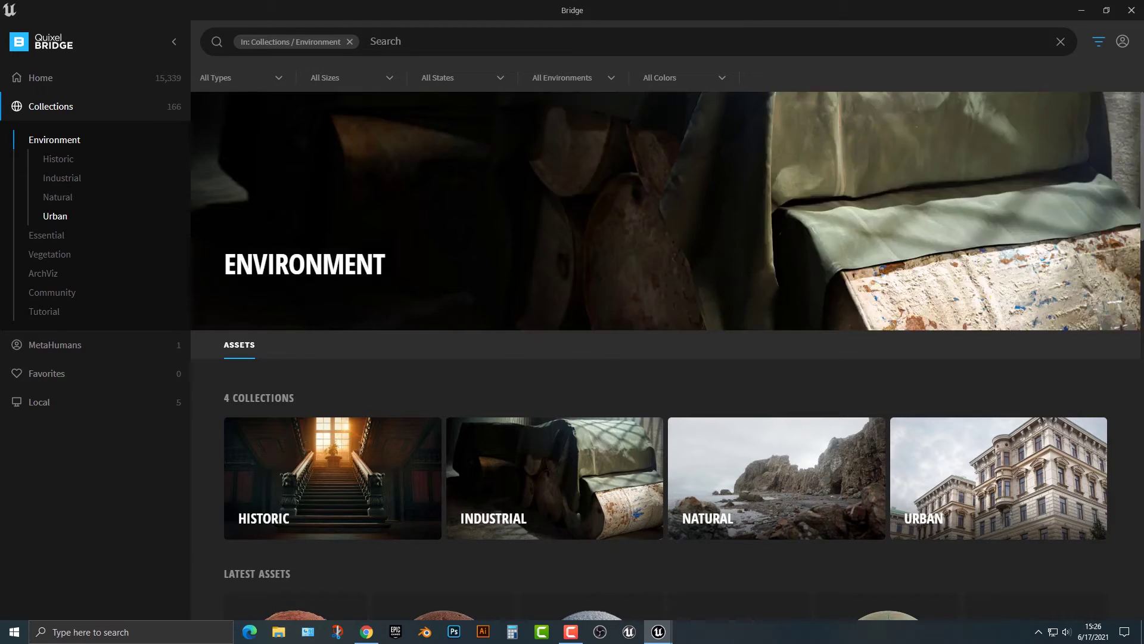
click(55, 215)
click(62, 177)
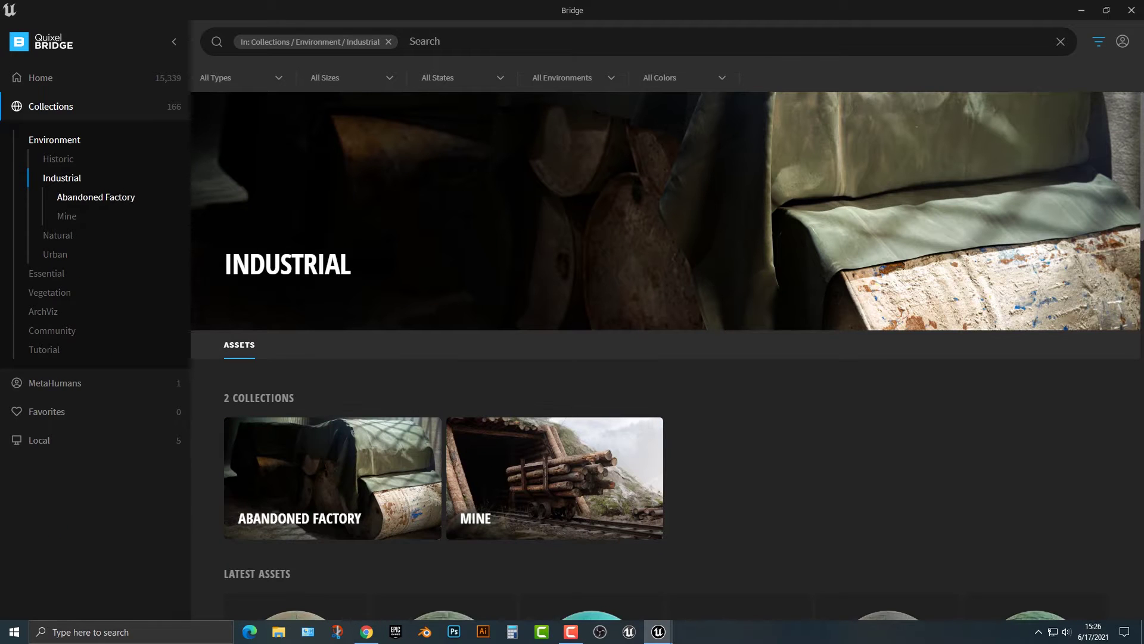
click(95, 196)
Browse the Abandoned Factory surfaces, including the downloaded concrete and cinder block ones, and close Bridge
scroll(418, 388, down, 15)
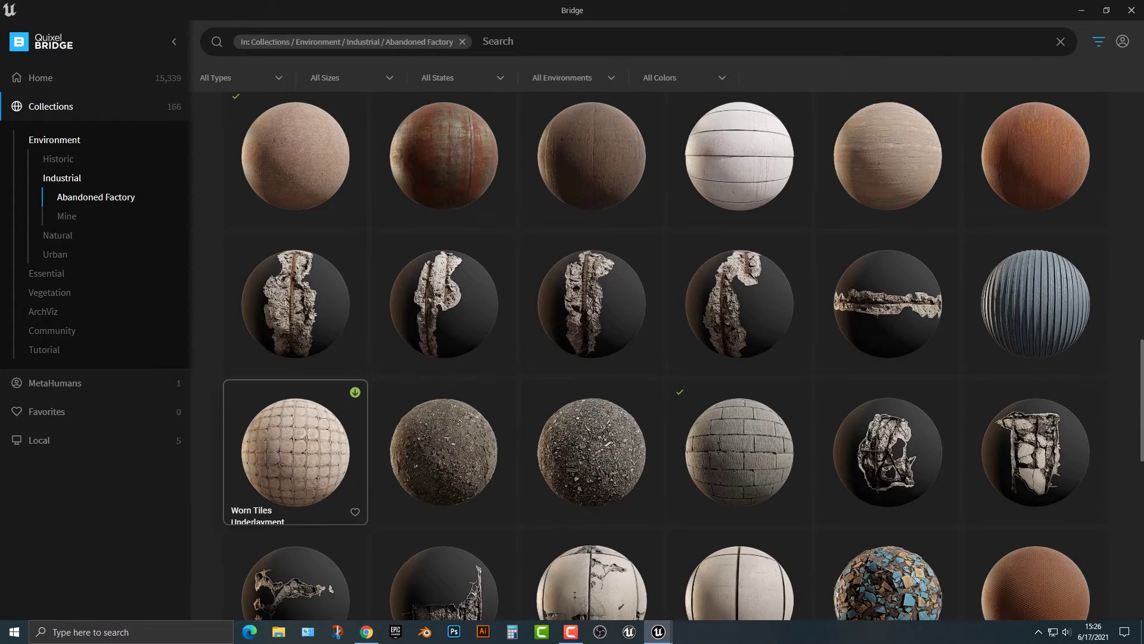
scroll(591, 418, down, 5)
scroll(739, 295, up, 3)
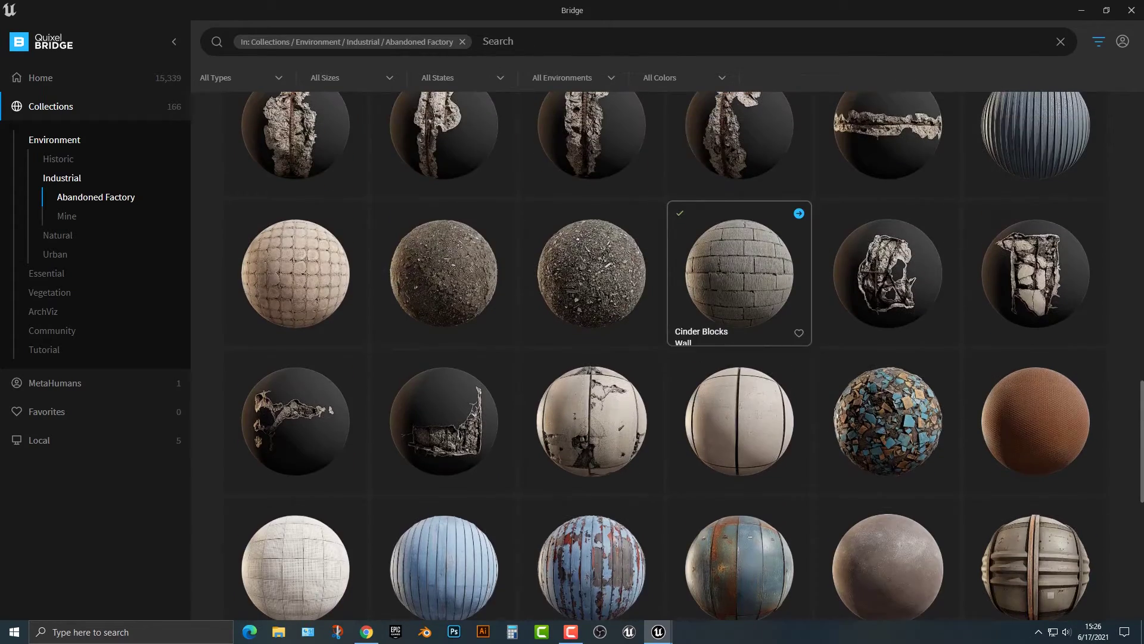
scroll(739, 295, down, 6)
scroll(443, 332, up, 7)
scroll(295, 334, up, 5)
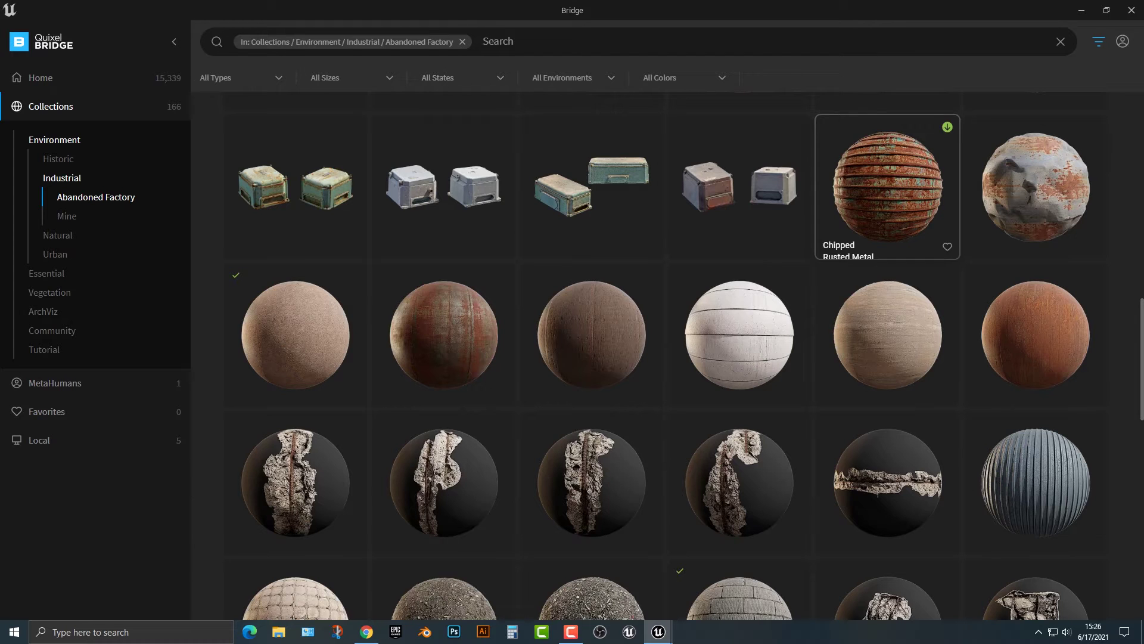
key(alt+F4)
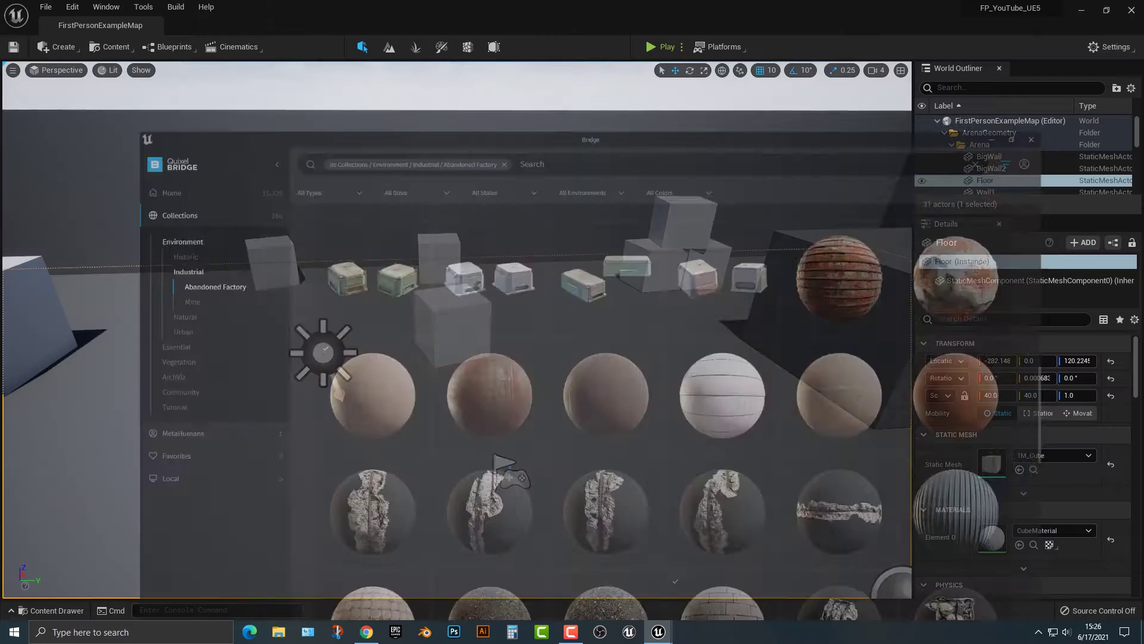
Check the Megascans and Surfaces folders in the project content and return to the Content root
click(50, 610)
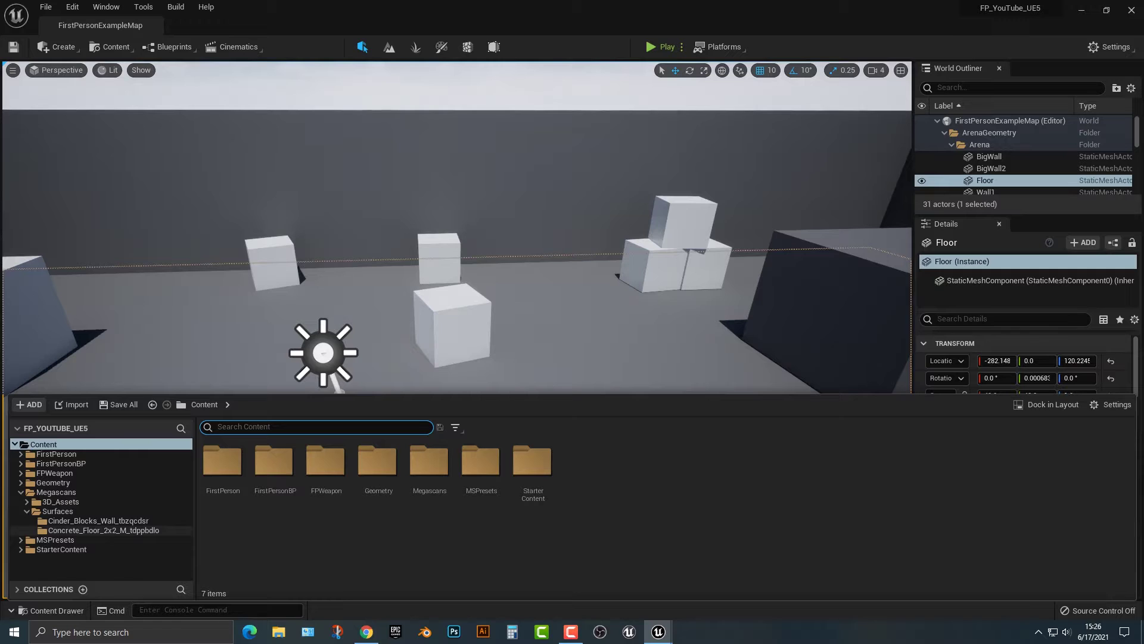
click(57, 511)
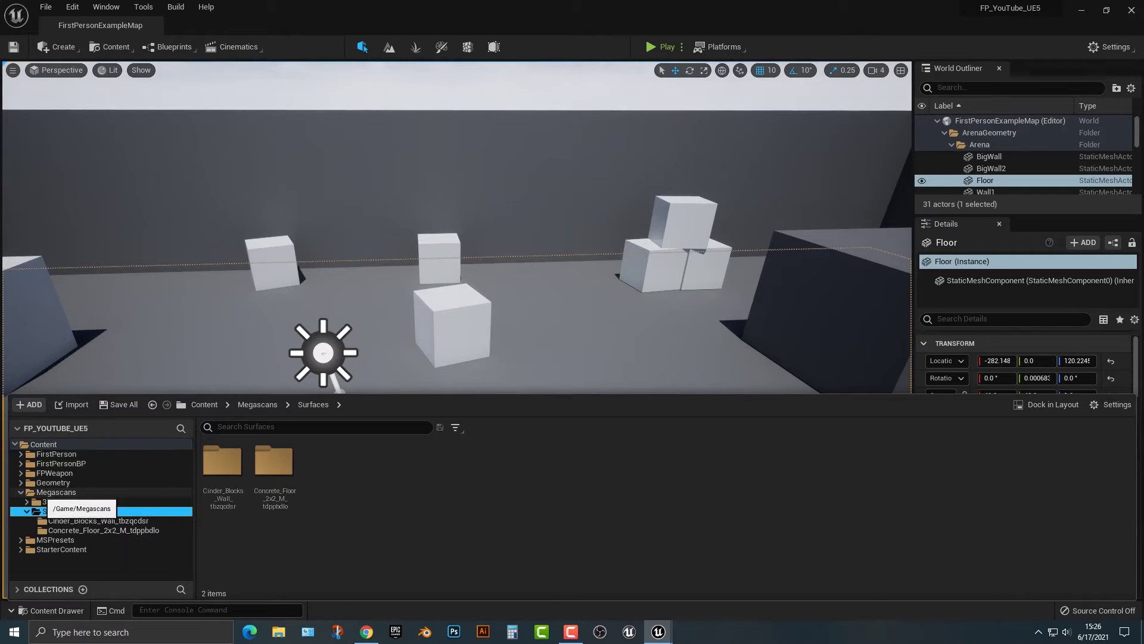
click(57, 491)
click(20, 491)
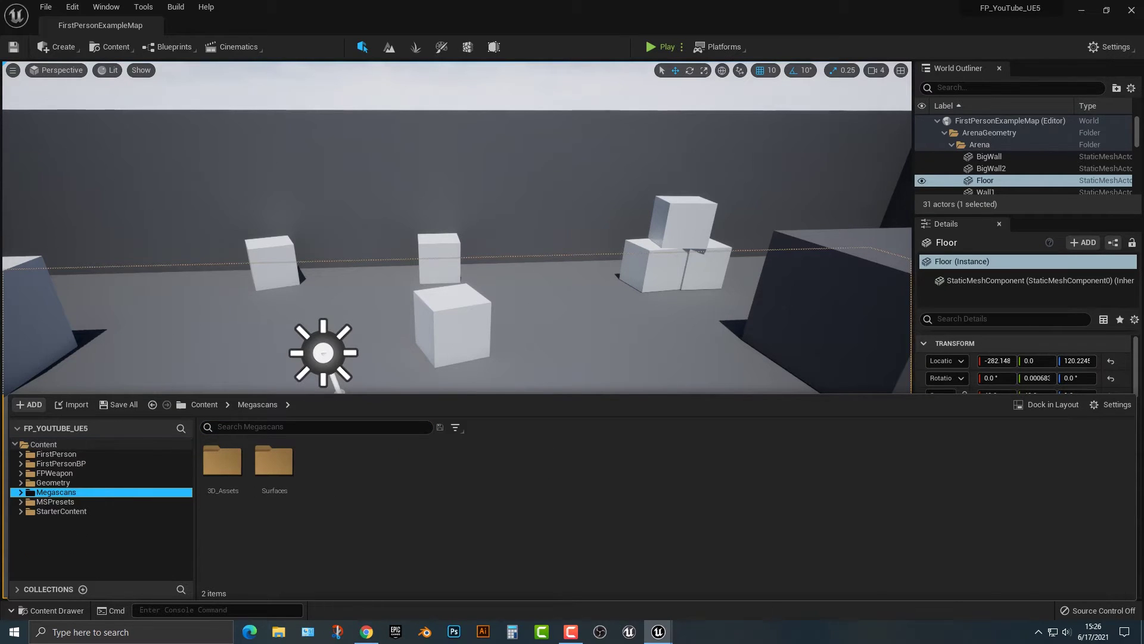
key(Left)
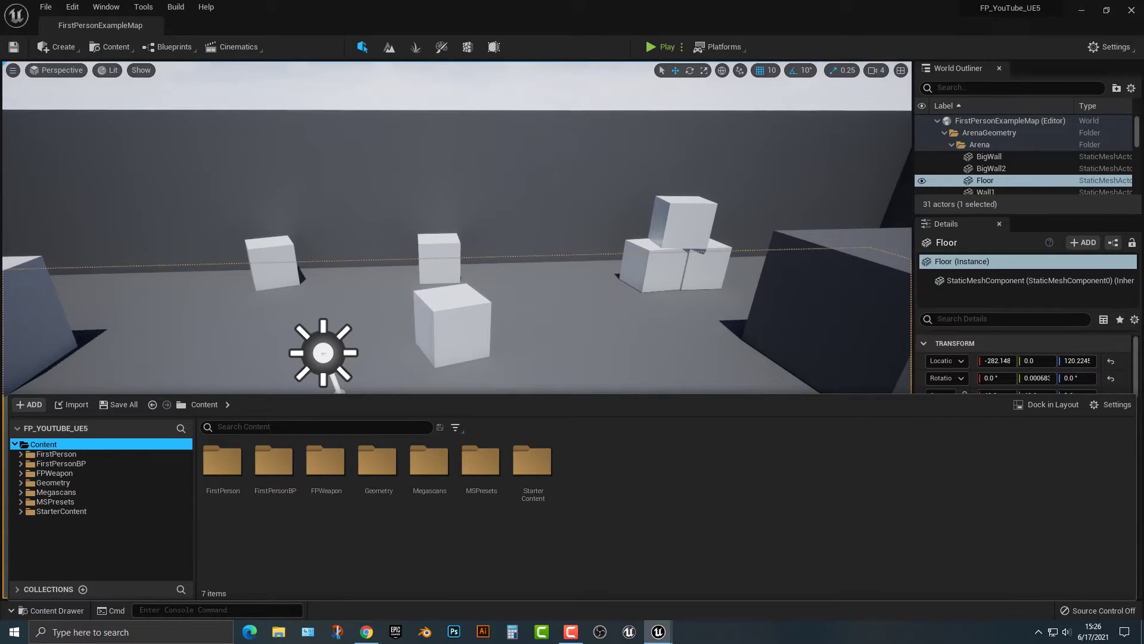
Open the Concrete_Floor_2x2_M_tdppbdlo folder inside the project's Megascans Surfaces folder
right_drag(456, 236, 447, 330)
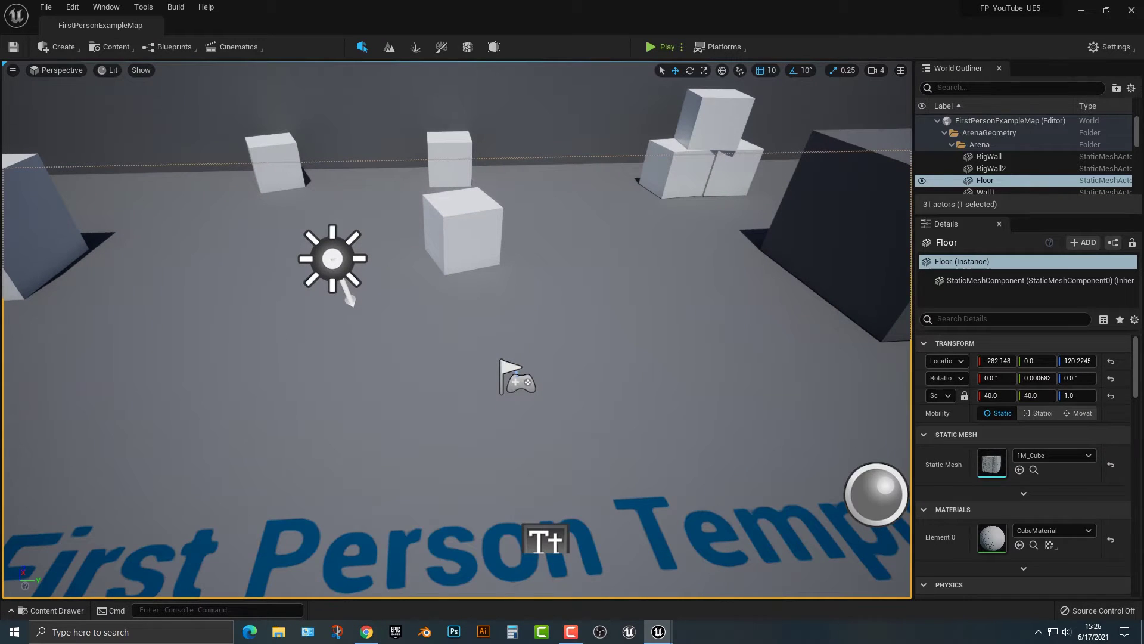
click(52, 610)
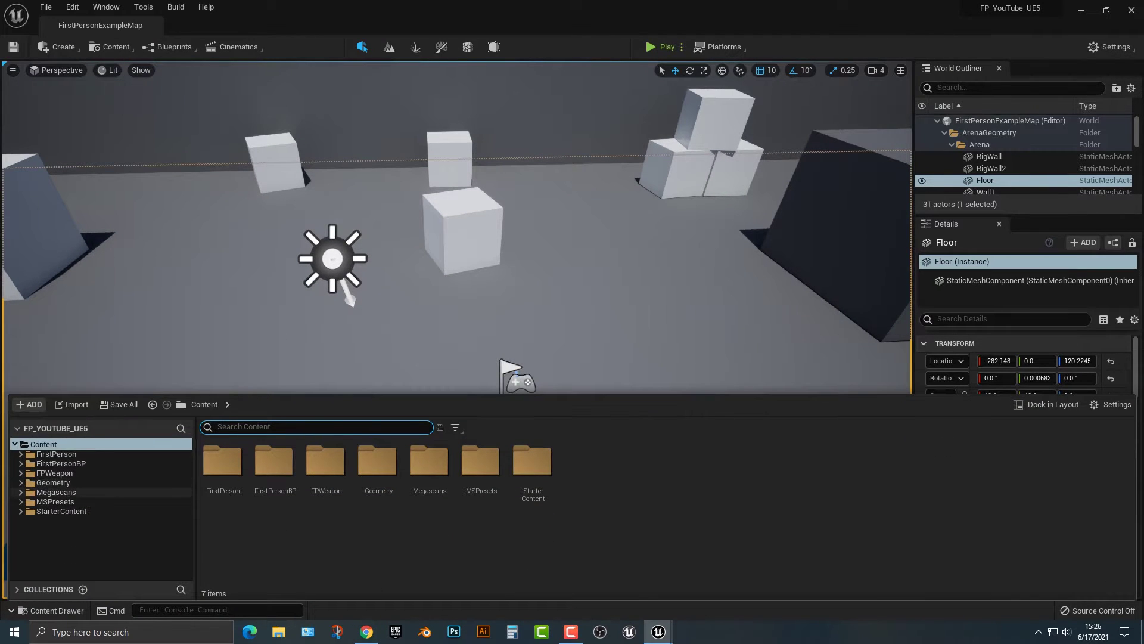
click(55, 501)
click(56, 492)
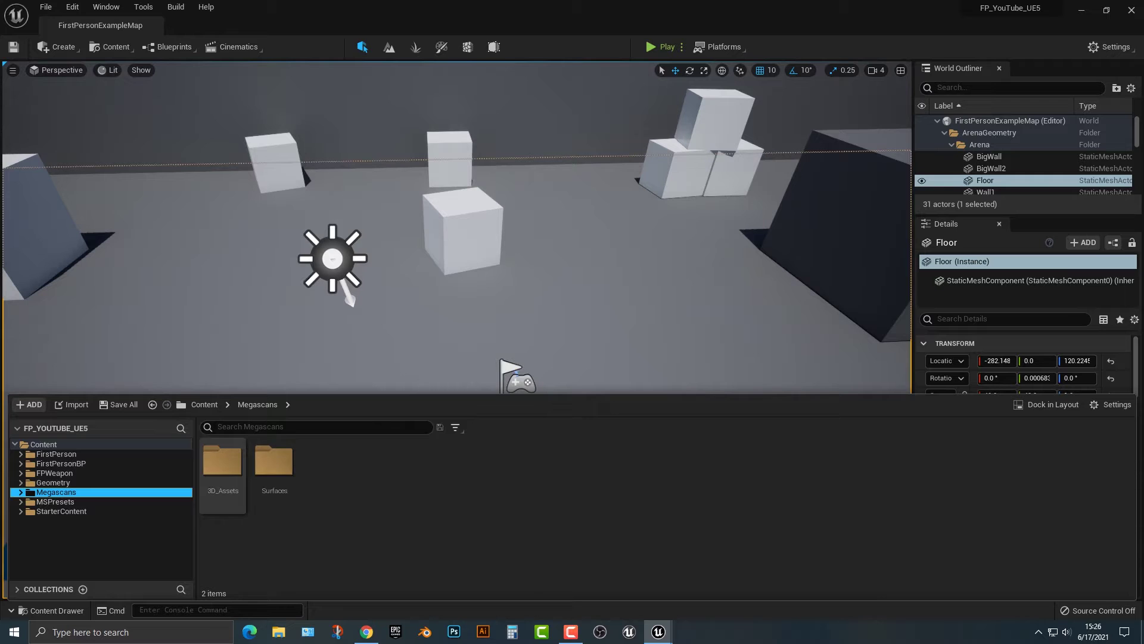
double_click(274, 461)
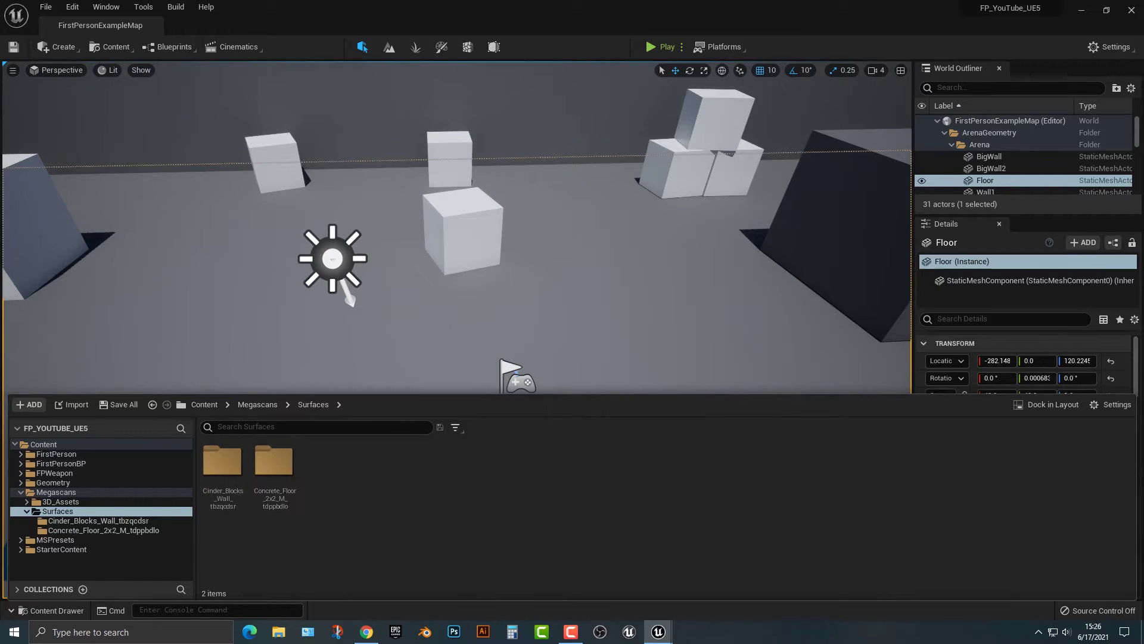
double_click(274, 462)
Apply the MI_Concrete_Floor_2x2_M_tdppbdlo_2K material instance to the level's Floor and inspect the surface
drag(222, 462, 308, 295)
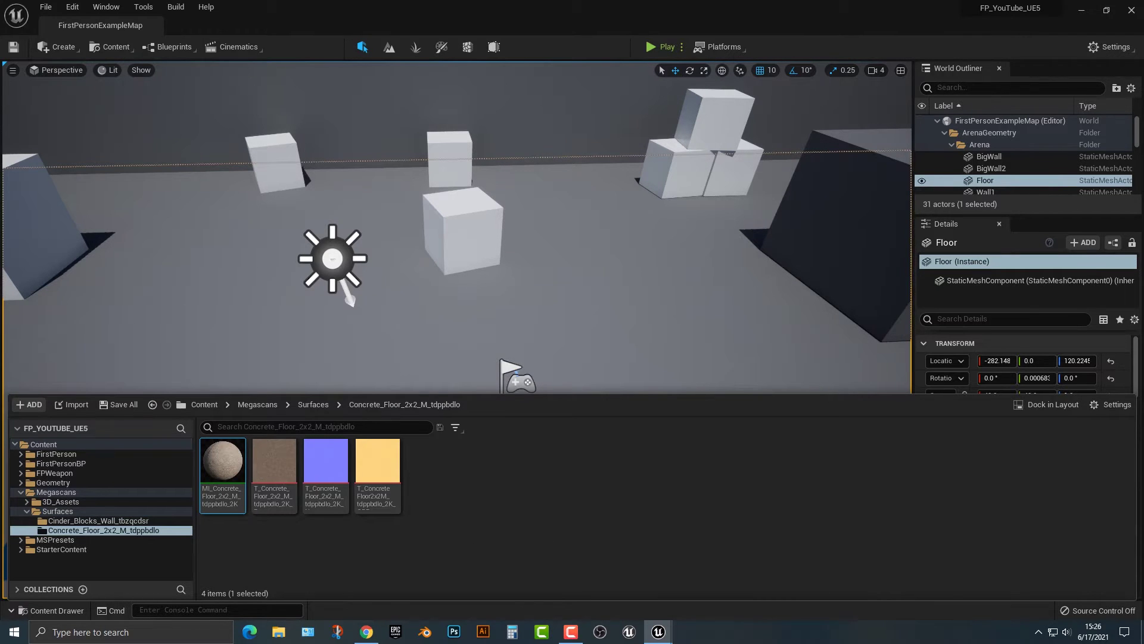
right_drag(308, 294, 256, 352)
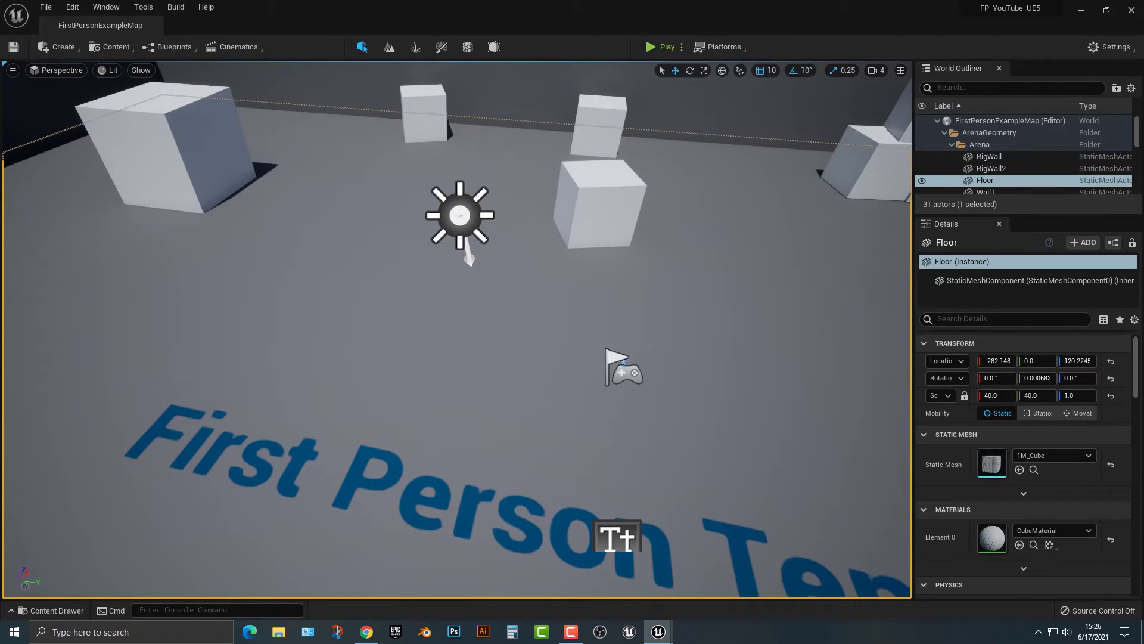
click(53, 610)
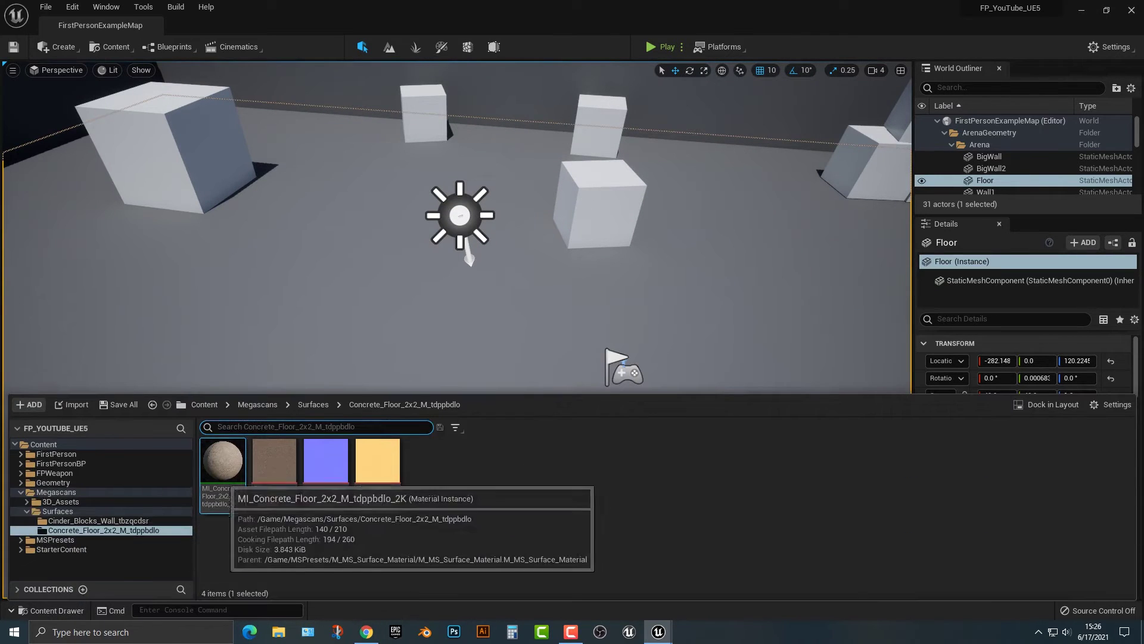
drag(222, 460, 269, 351)
right_drag(268, 351, 393, 316)
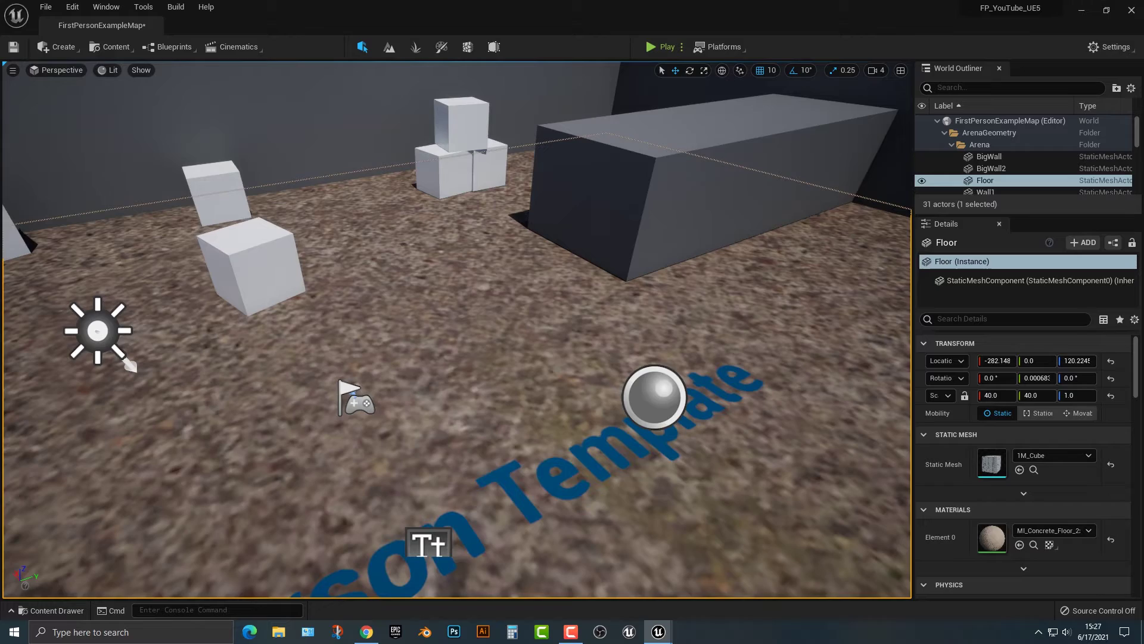
right_drag(456, 329, 212, 317)
right_drag(358, 286, 382, 277)
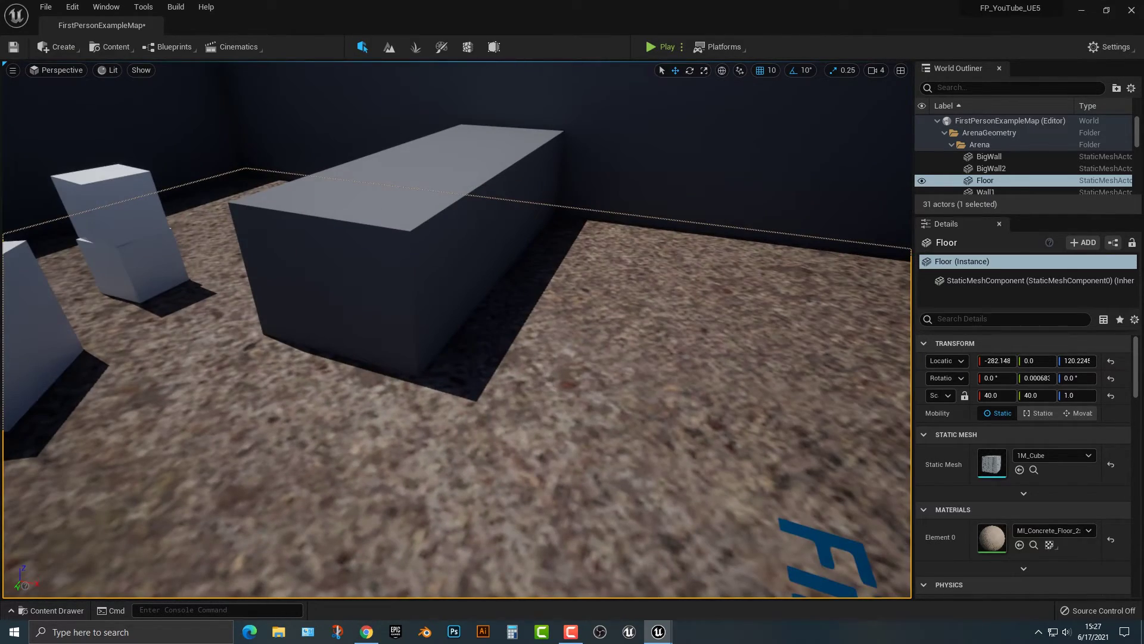
Create a material named ConcreteFloor in the Content root folder and open it for editing
click(54, 611)
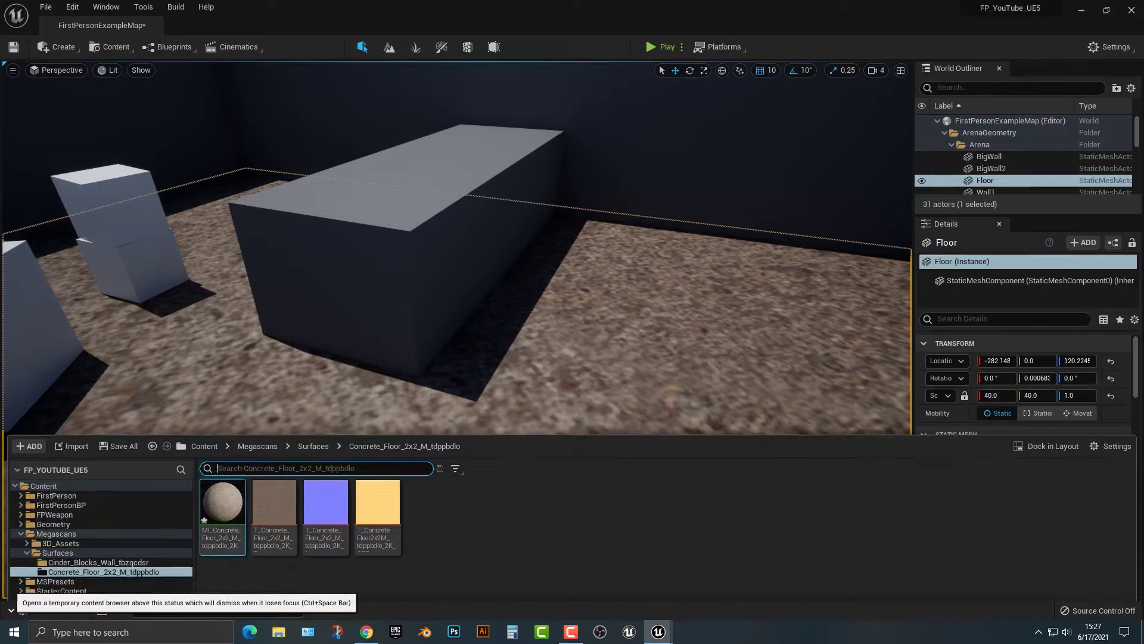
click(43, 444)
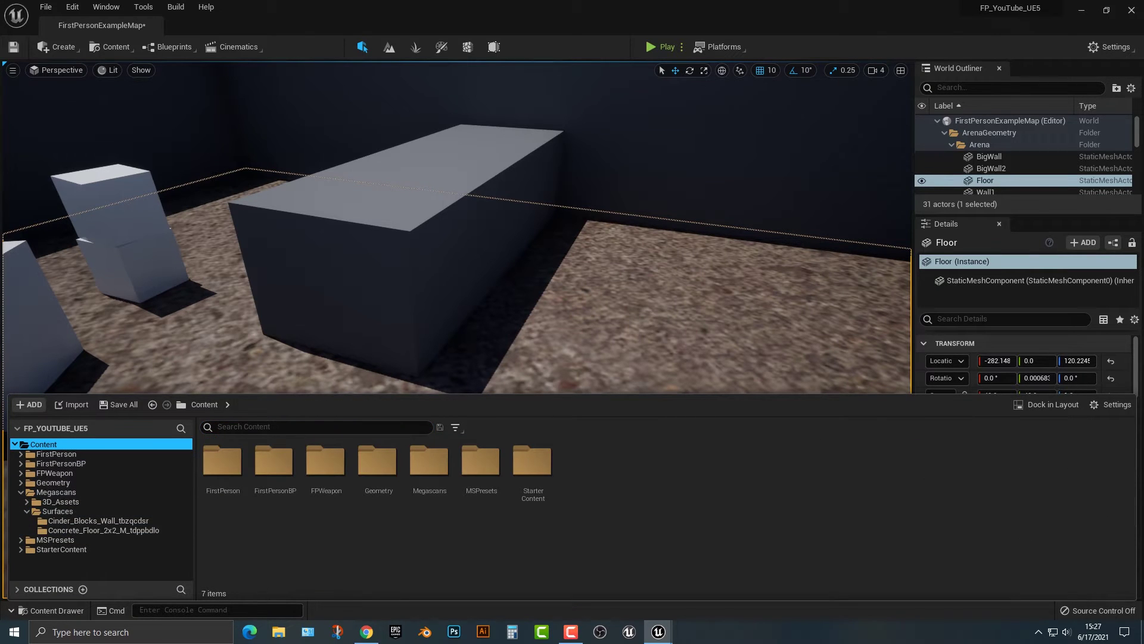
right_click(622, 460)
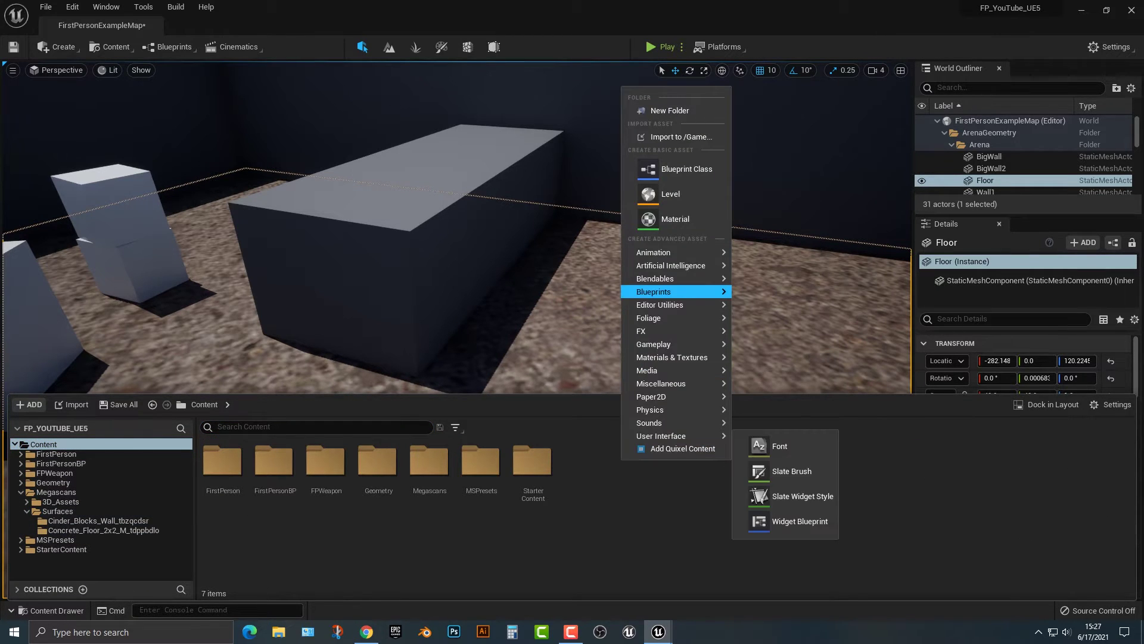
click(656, 218)
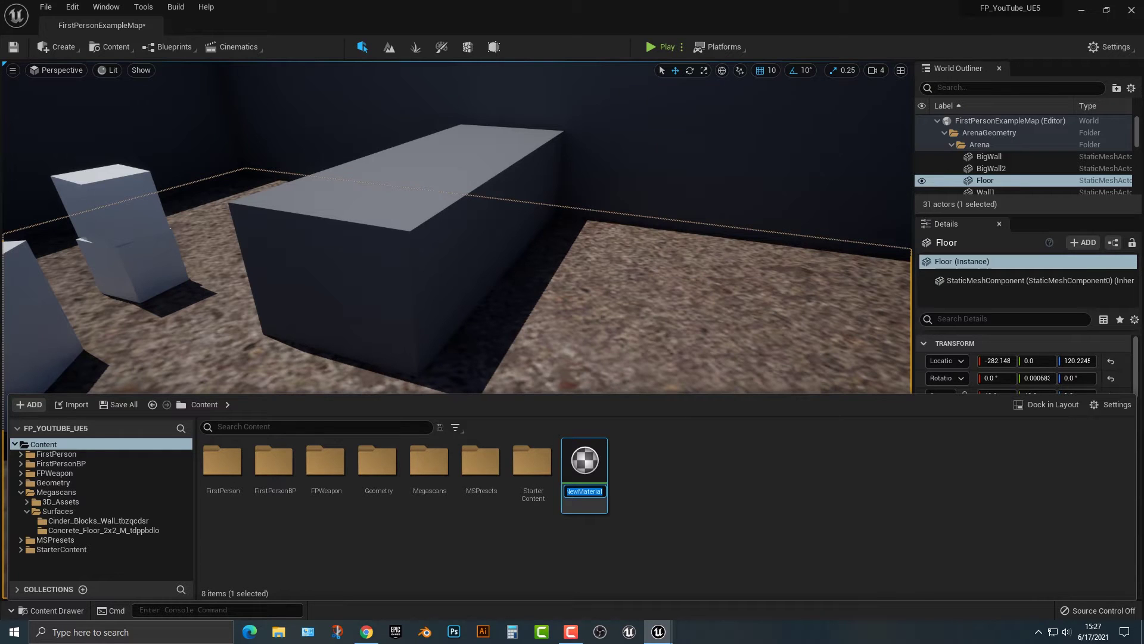
text(cONC)
text(ConcreteFloor)
double_click(584, 461)
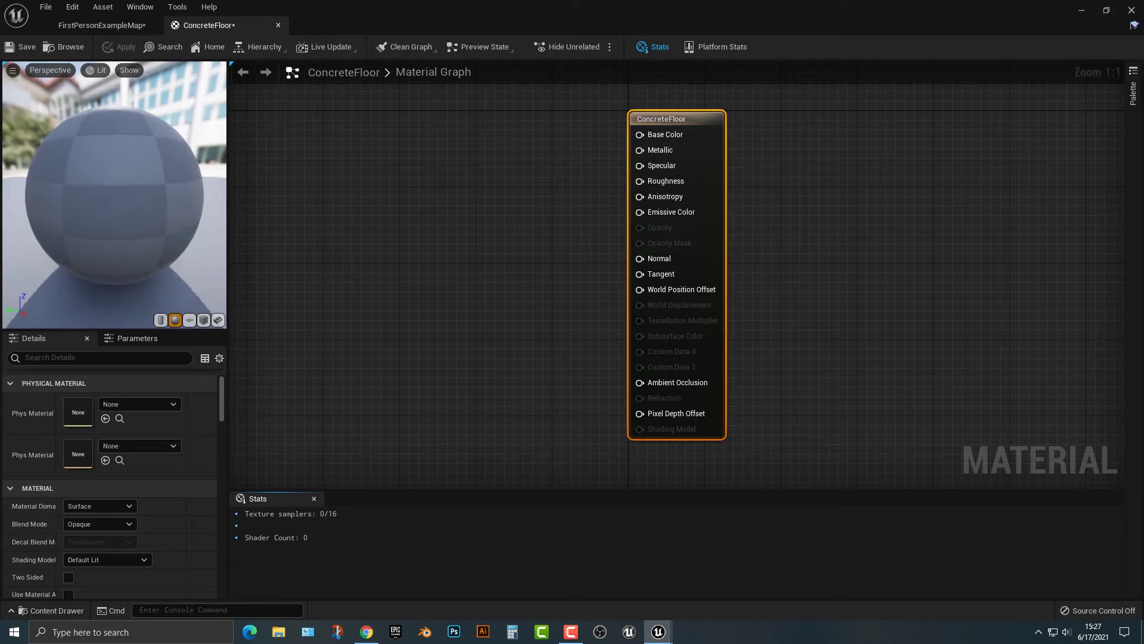
Add the three Concrete_Floor_2x2_M_tdppbdlo textures from the Megascans Surfaces folder to the ConcreteFloor material graph
right_drag(384, 188, 518, 231)
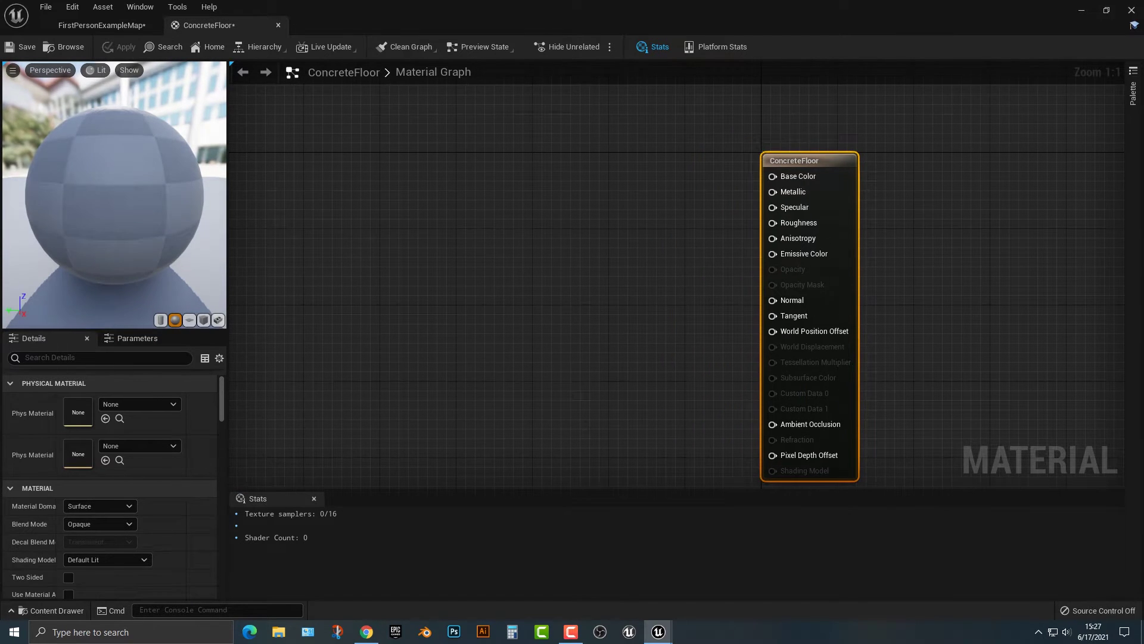
click(101, 25)
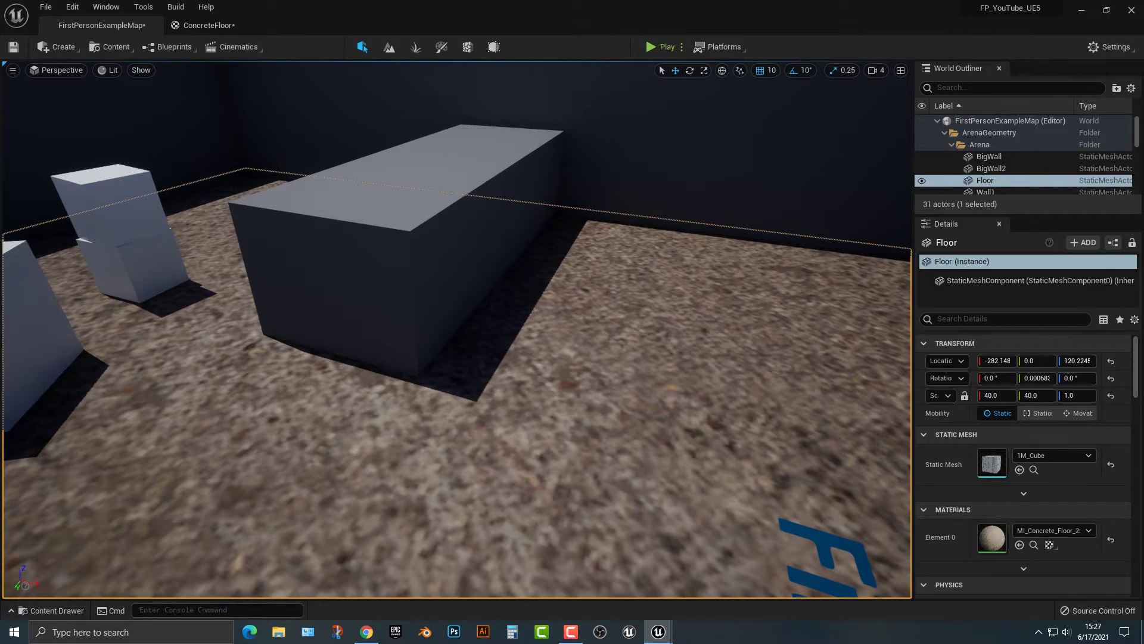
click(50, 610)
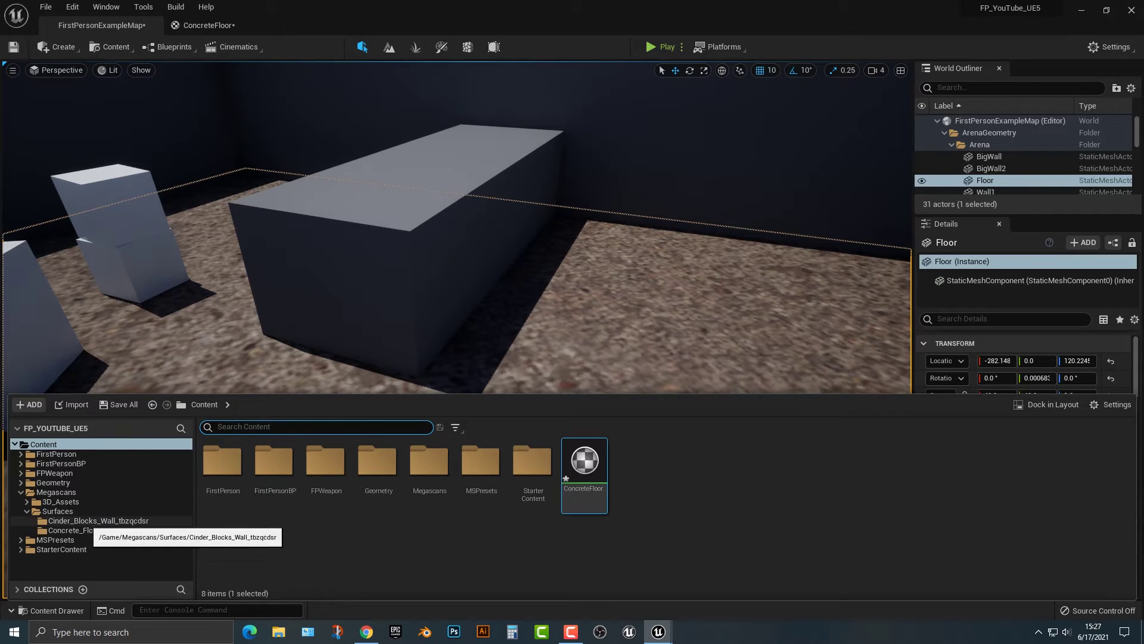
click(98, 529)
click(286, 481)
ctrl+click(335, 480)
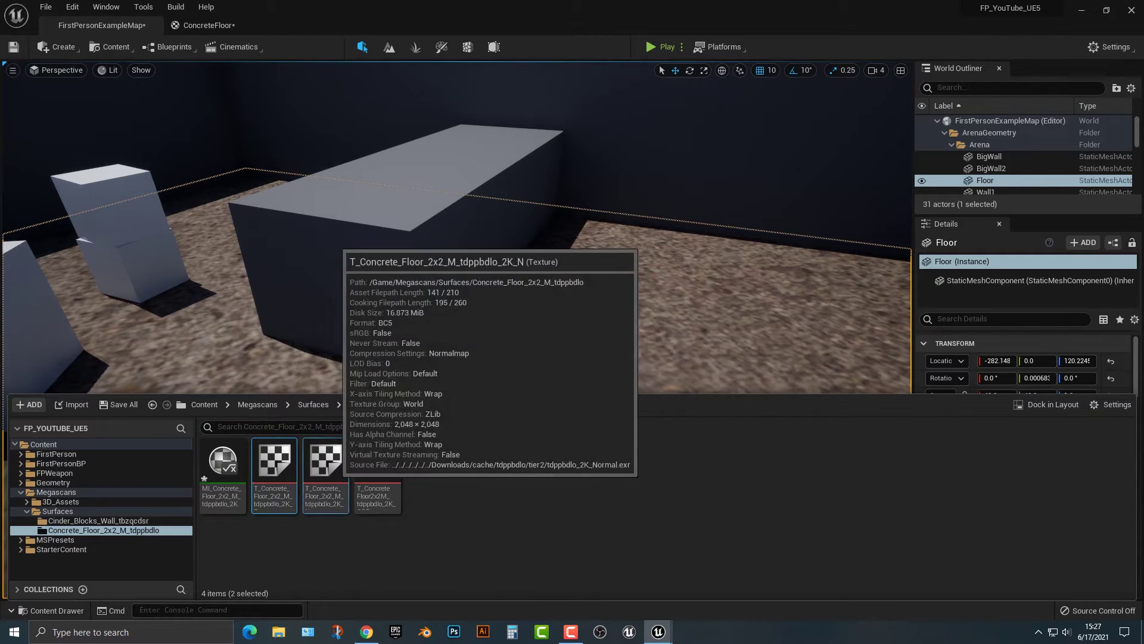
ctrl+click(378, 471)
drag(377, 470, 353, 198)
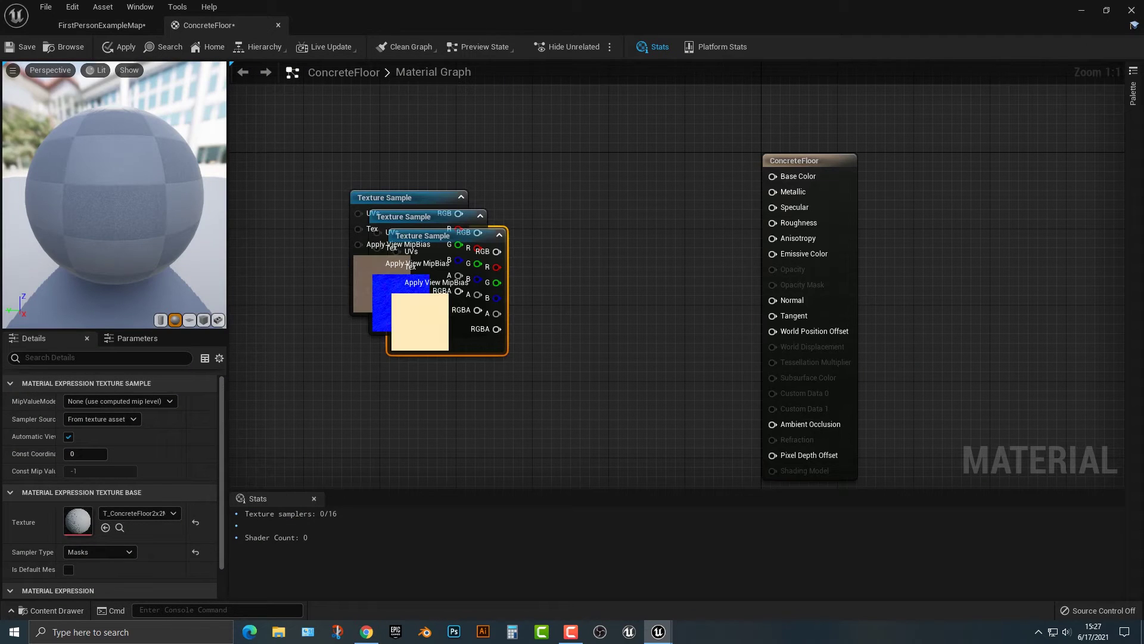
Arrange the three Texture Sample nodes in a column: brown color map, cream mask map, blue normal map
right_drag(397, 227, 513, 196)
drag(569, 206, 503, 341)
drag(496, 172, 460, 127)
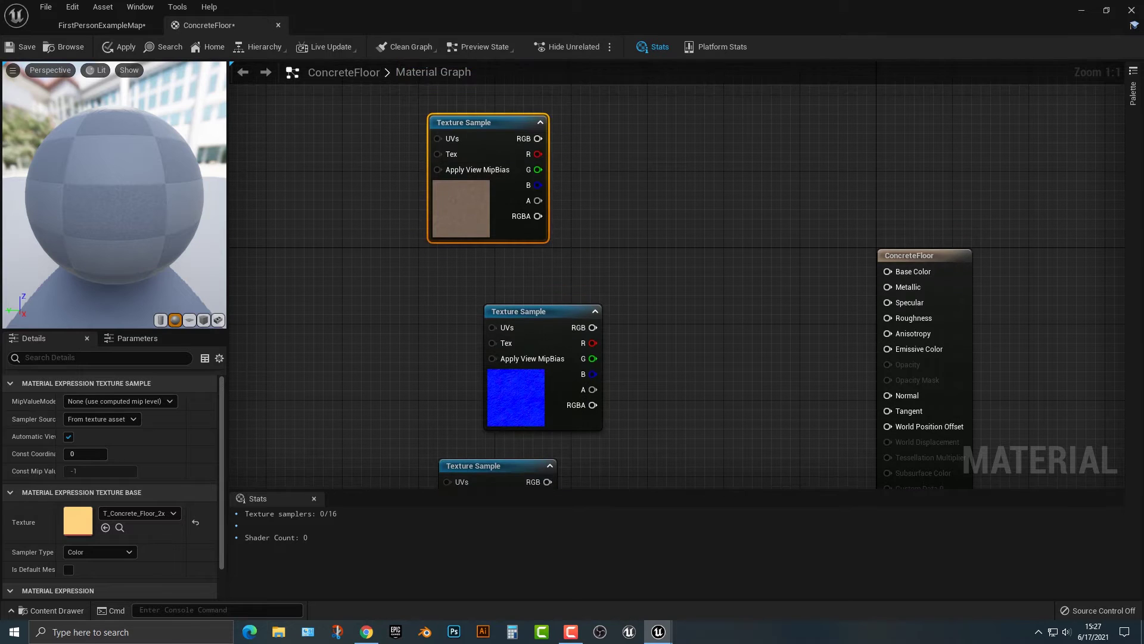
drag(477, 468, 477, 277)
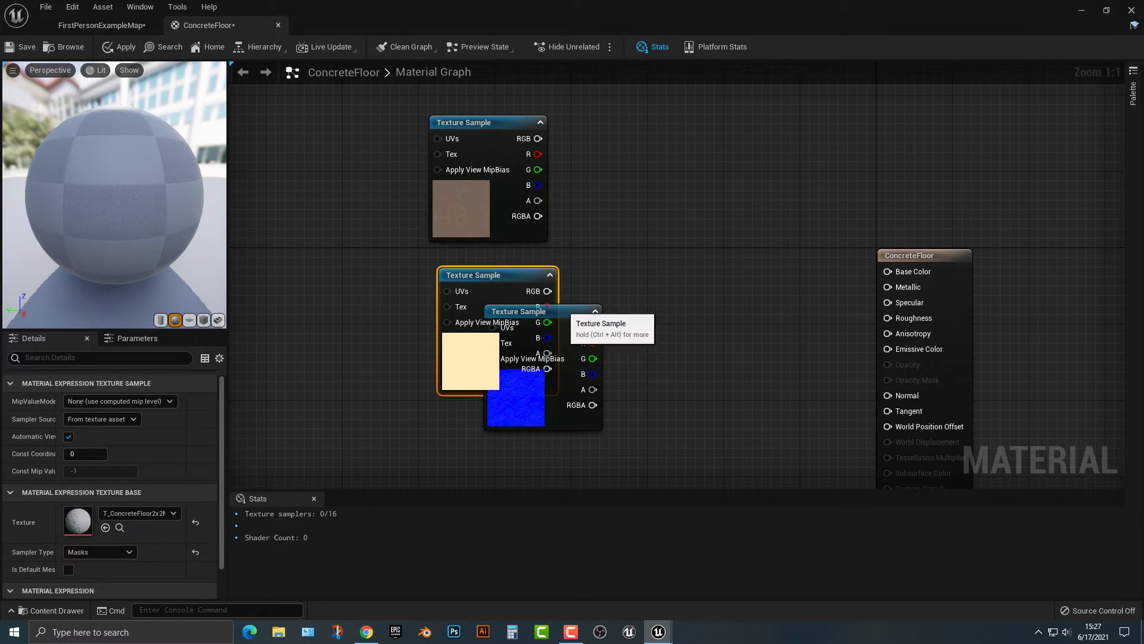
drag(566, 313, 513, 428)
mouse_move(526, 274)
mouse_down()
mouse_move(503, 272)
mouse_move(505, 283)
mouse_move(516, 275)
mouse_up()
click(512, 143)
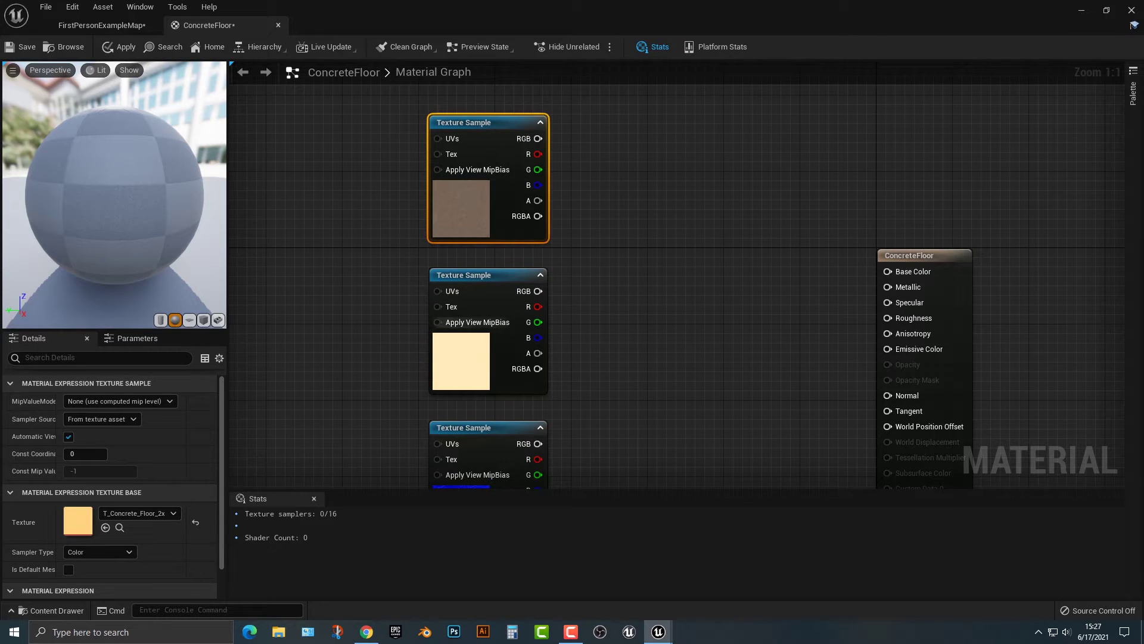
Convert the three Texture Sample nodes in the ConcreteFloor graph to Texture Objects
shift+click(511, 365)
scroll(511, 365, down, 3)
shift+click(514, 458)
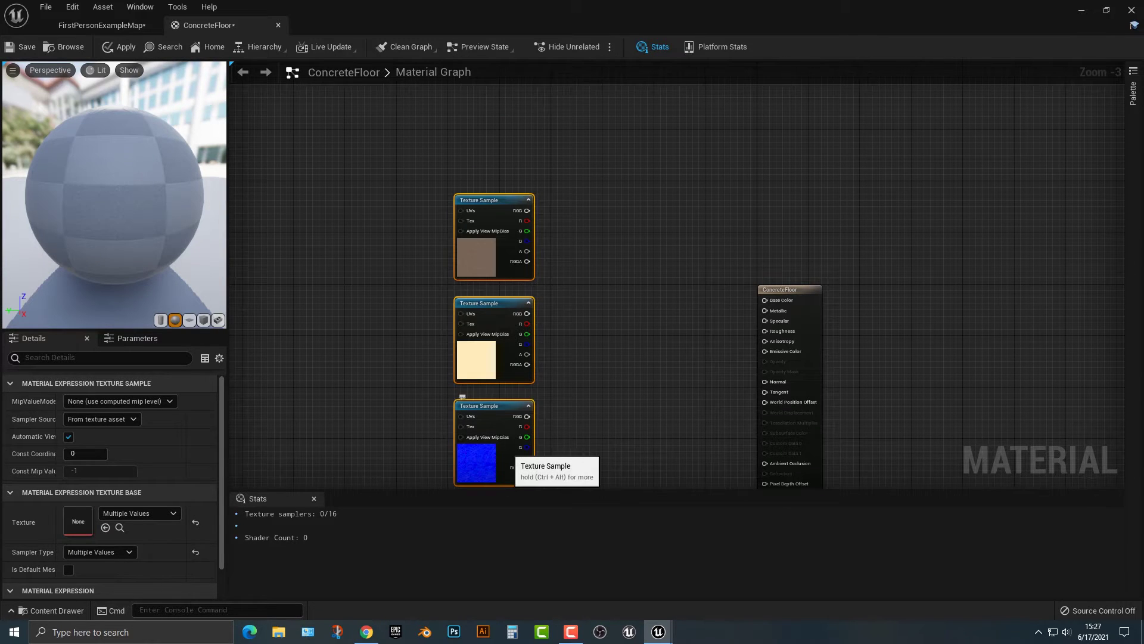
right_click(513, 459)
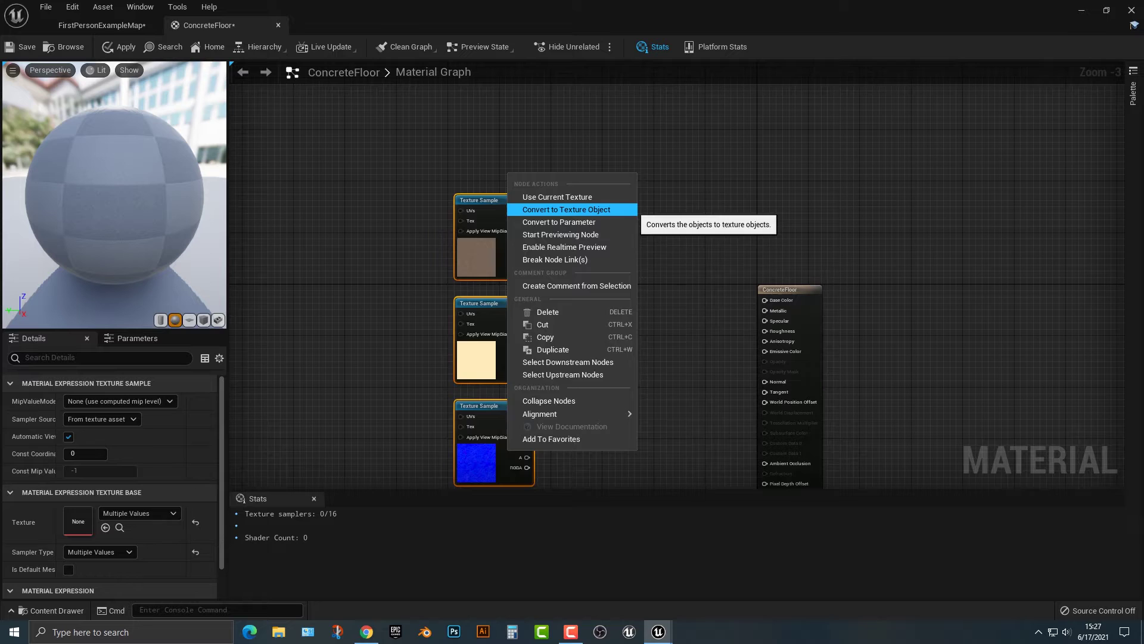
click(567, 209)
Add a WorldAlignedTexture node and connect the brown color Texture Object to its TextureObject input
scroll(628, 285, up, 1)
drag(799, 290, 848, 211)
right_click(592, 219)
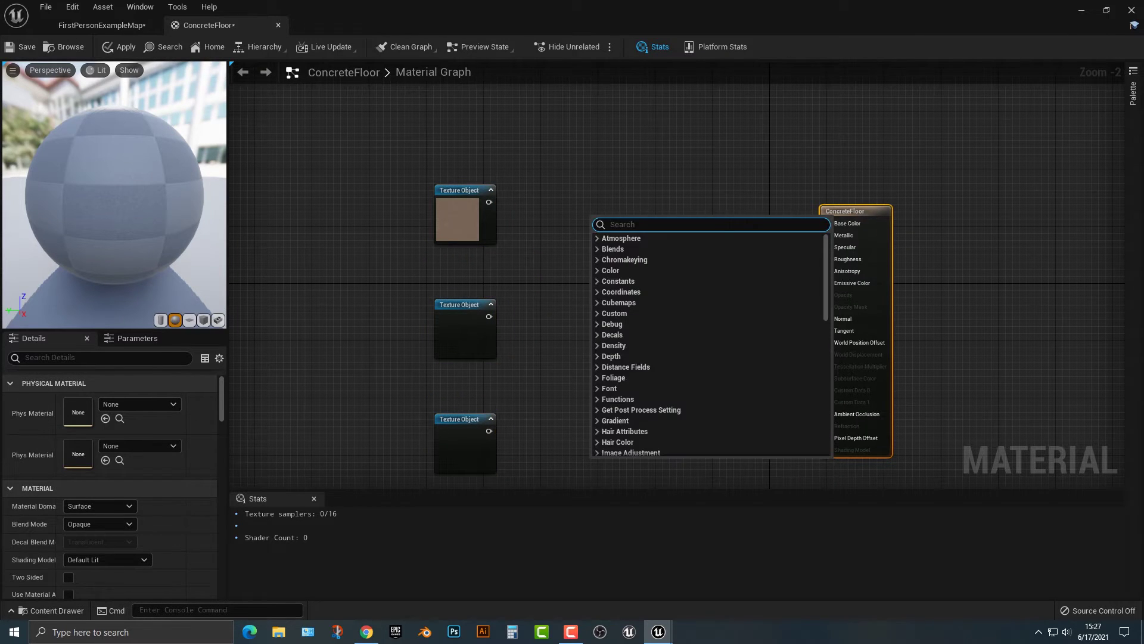
text(worldalig)
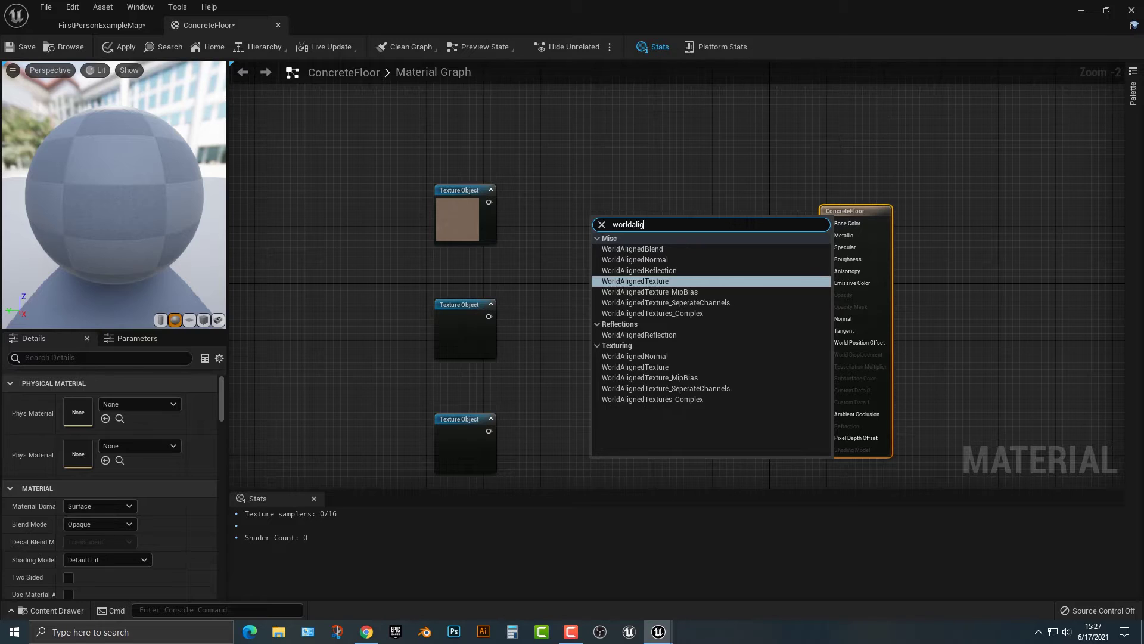
key(Return)
drag(646, 233, 489, 202)
click(619, 233)
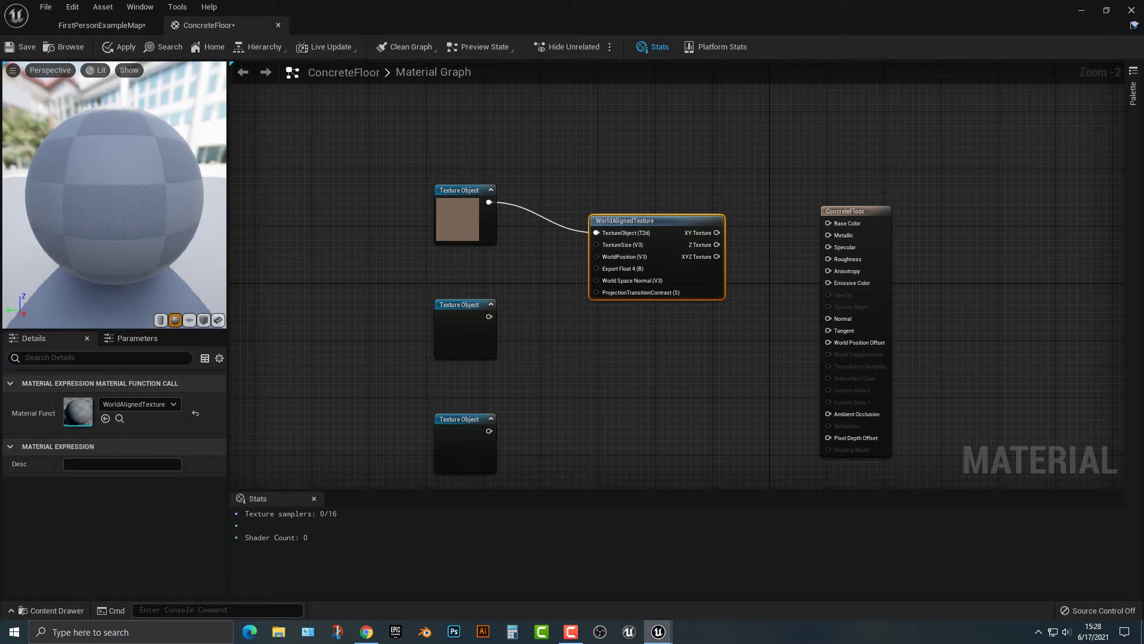
Connect the WorldAlignedTexture's XYZ Texture output to Base Color and preview the material on a cube
right_drag(536, 382, 438, 399)
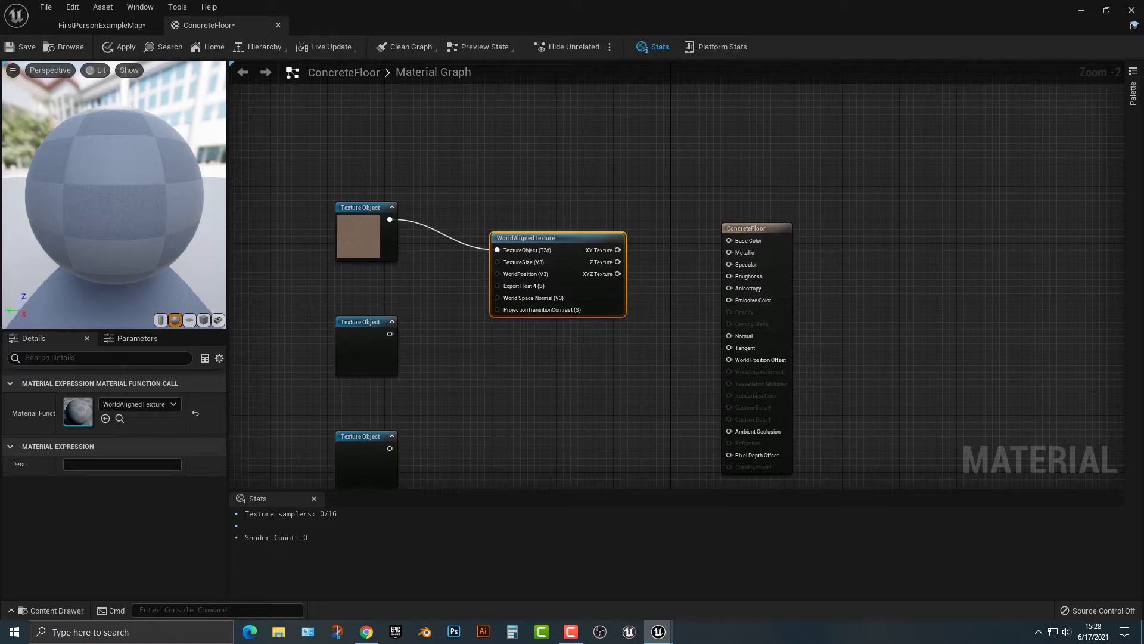
drag(618, 273, 759, 259)
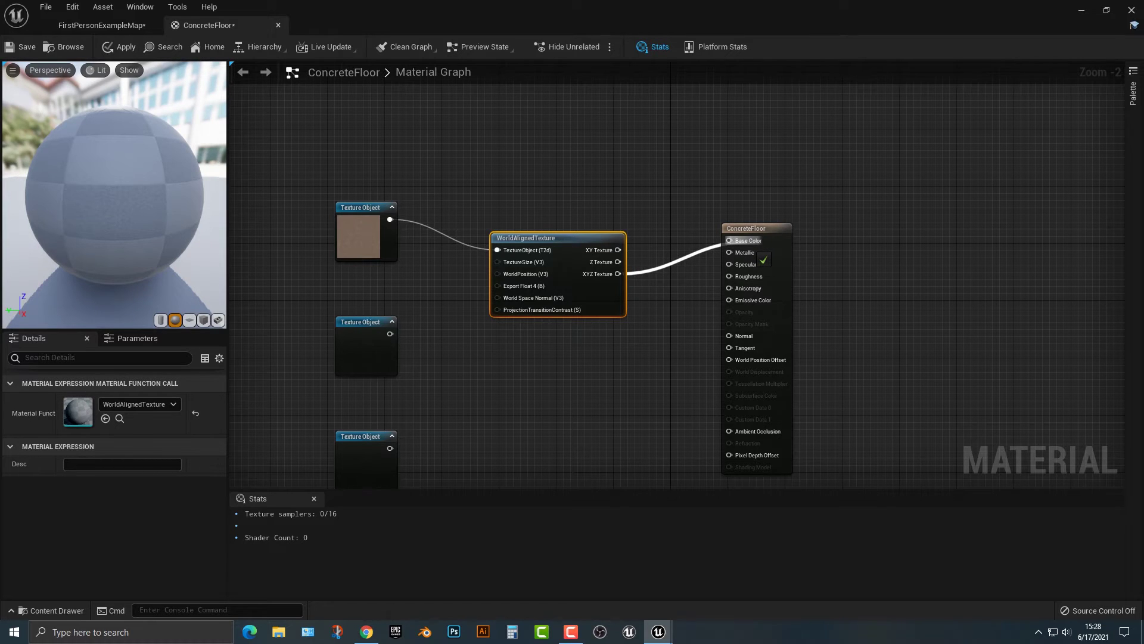
drag(755, 254, 752, 245)
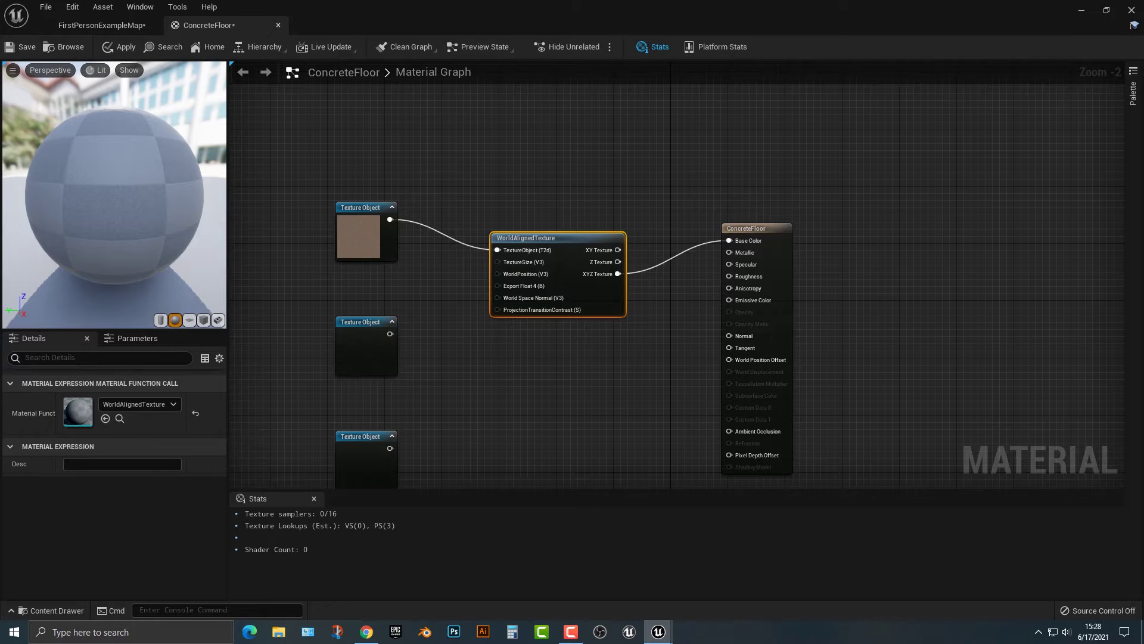
right_drag(656, 358, 698, 310)
click(203, 320)
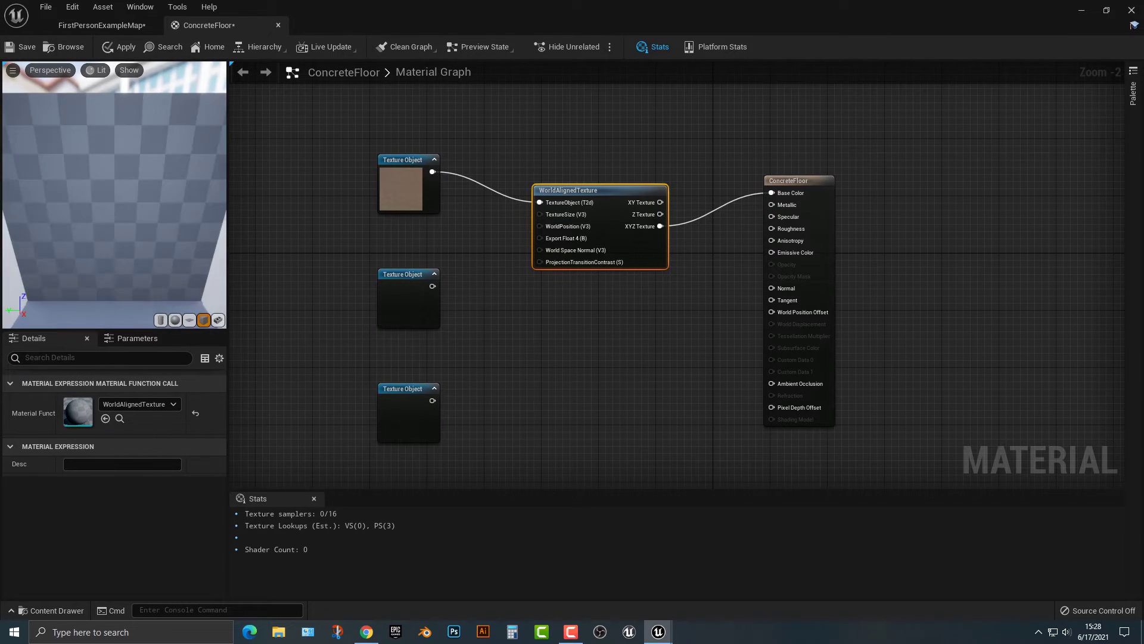
right_drag(114, 197, 114, 238)
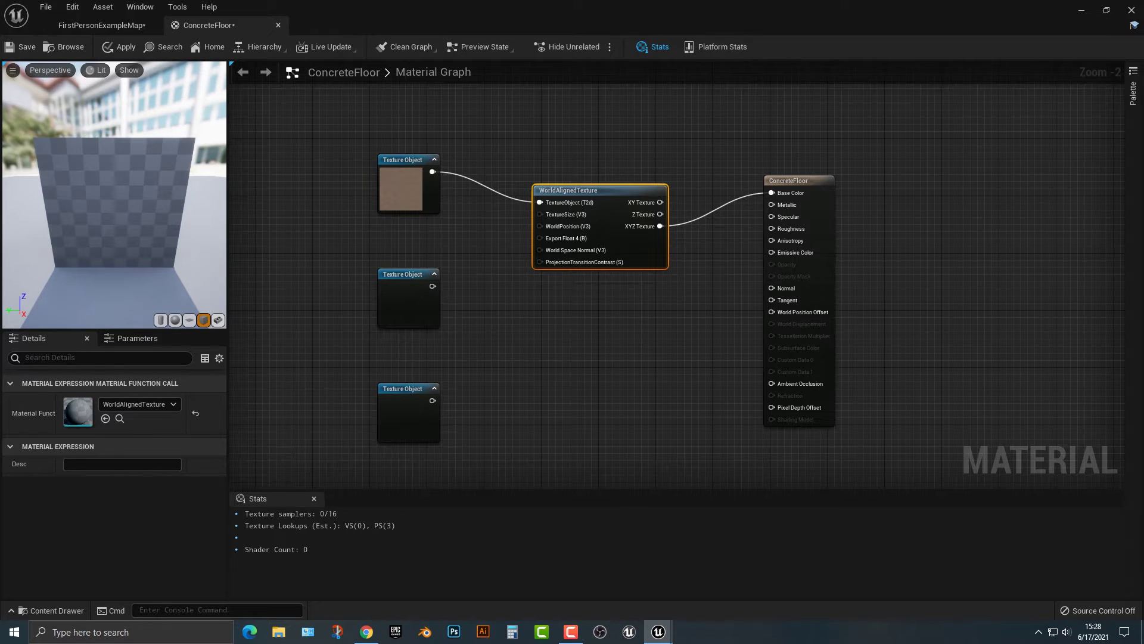
Duplicate the WorldAlignedTexture node twice and stack the copies beneath the original, beside the other two Texture Objects
click(605, 317)
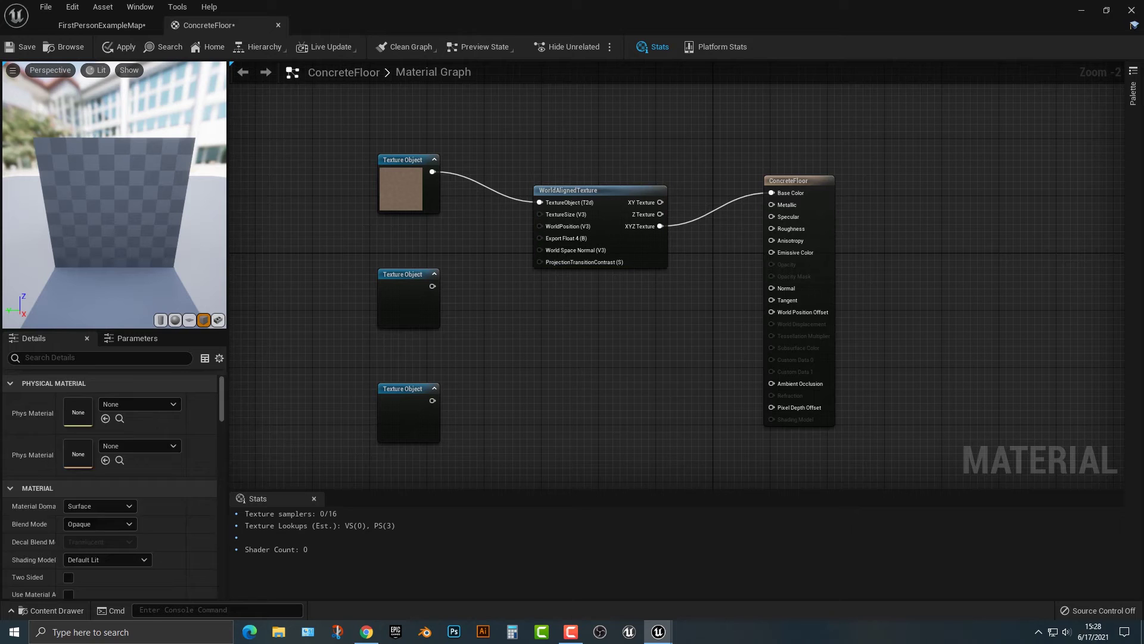
key(ctrl+v)
drag(680, 368, 614, 340)
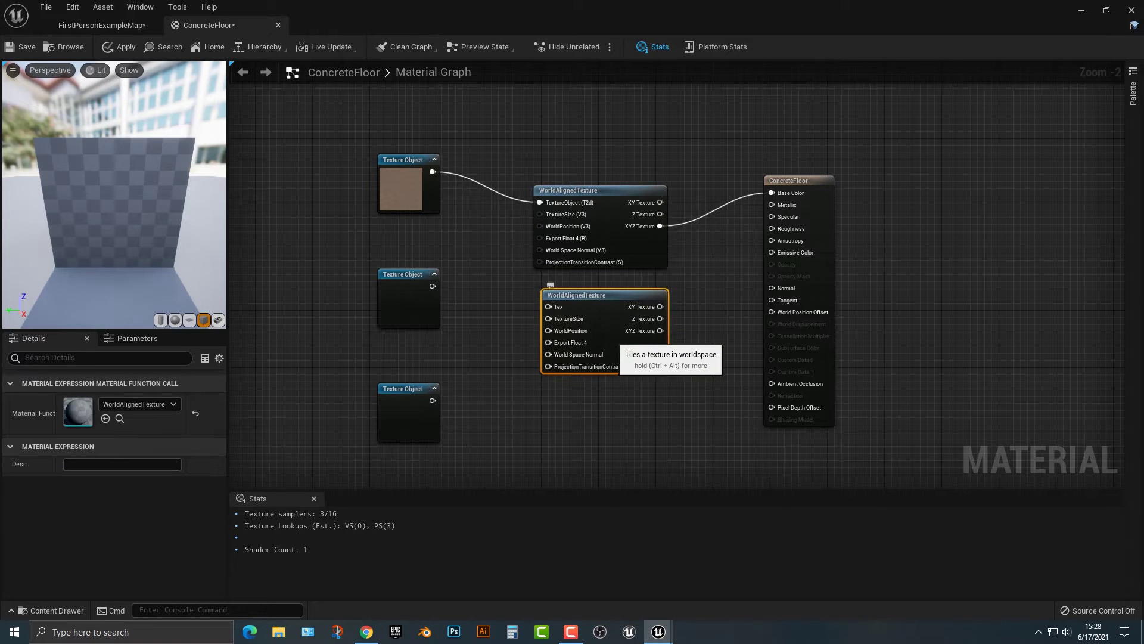
key(ctrl+d)
drag(690, 346, 628, 405)
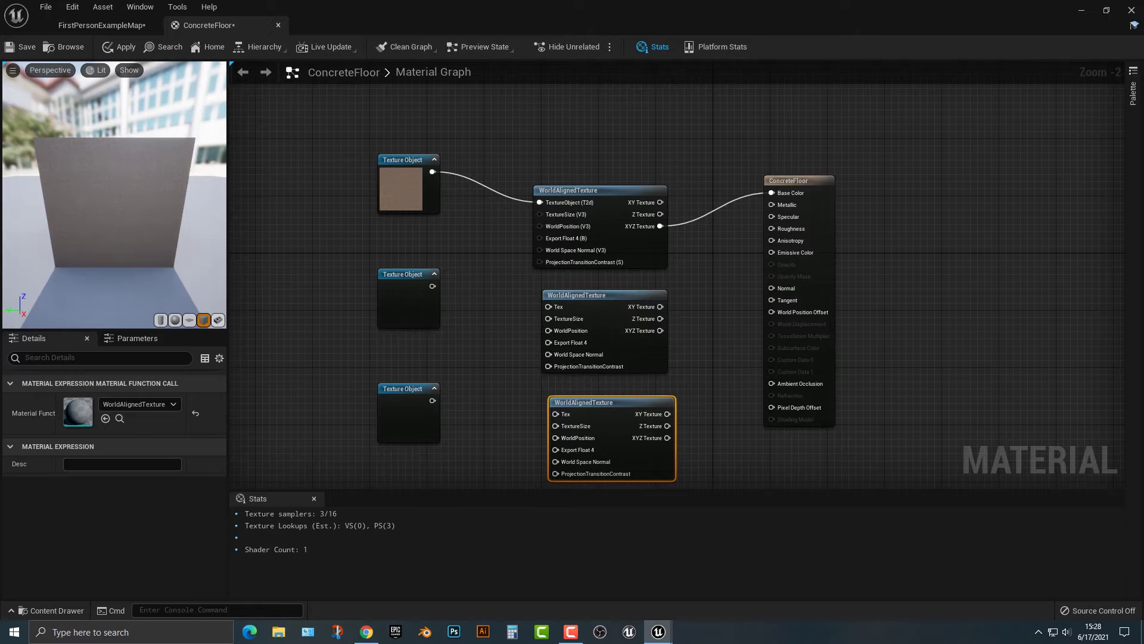
Connect the cream mask Texture Object to the second WorldAlignedTexture and its XYZ Texture output to Specular and Roughness
drag(432, 286, 548, 307)
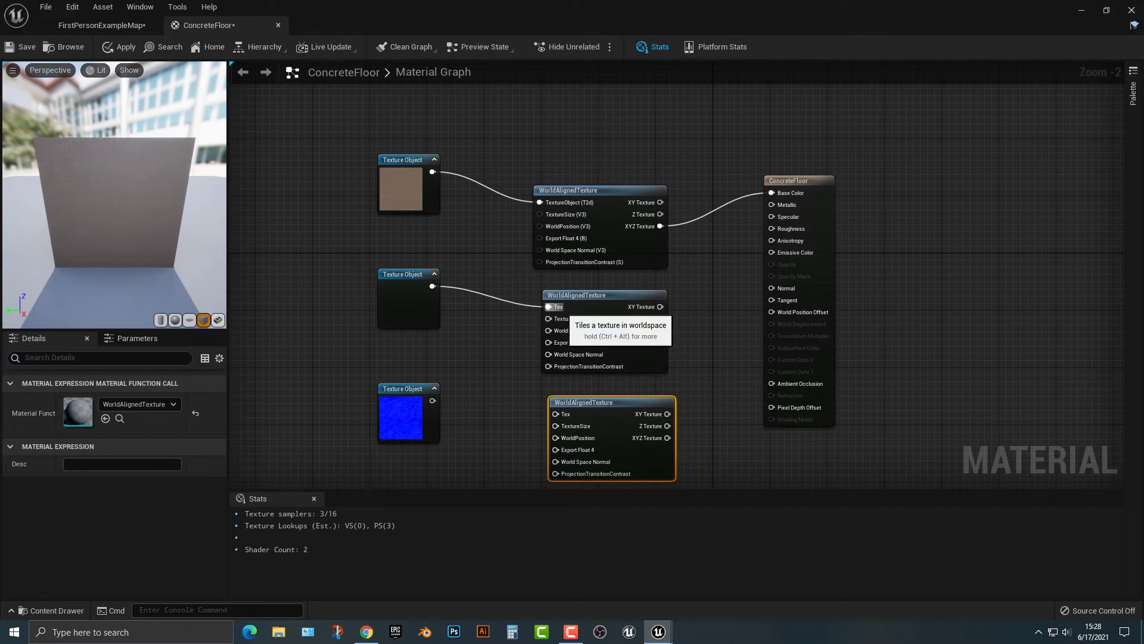
click(420, 312)
mouse_move(421, 311)
mouse_down()
mouse_move(456, 338)
mouse_move(431, 304)
mouse_up()
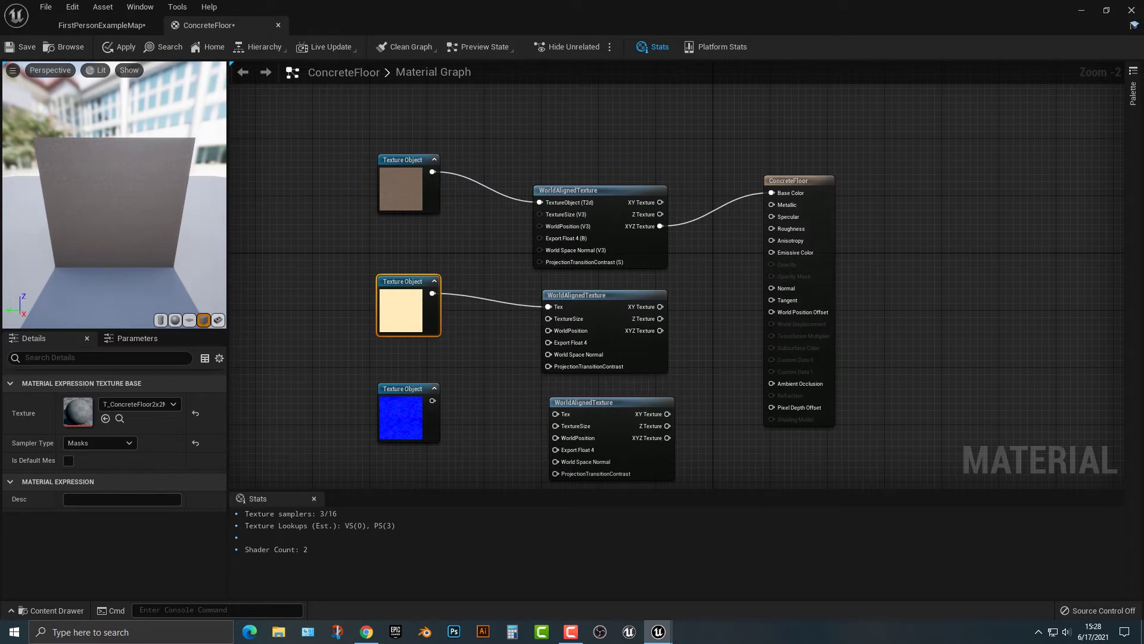
drag(660, 330, 769, 227)
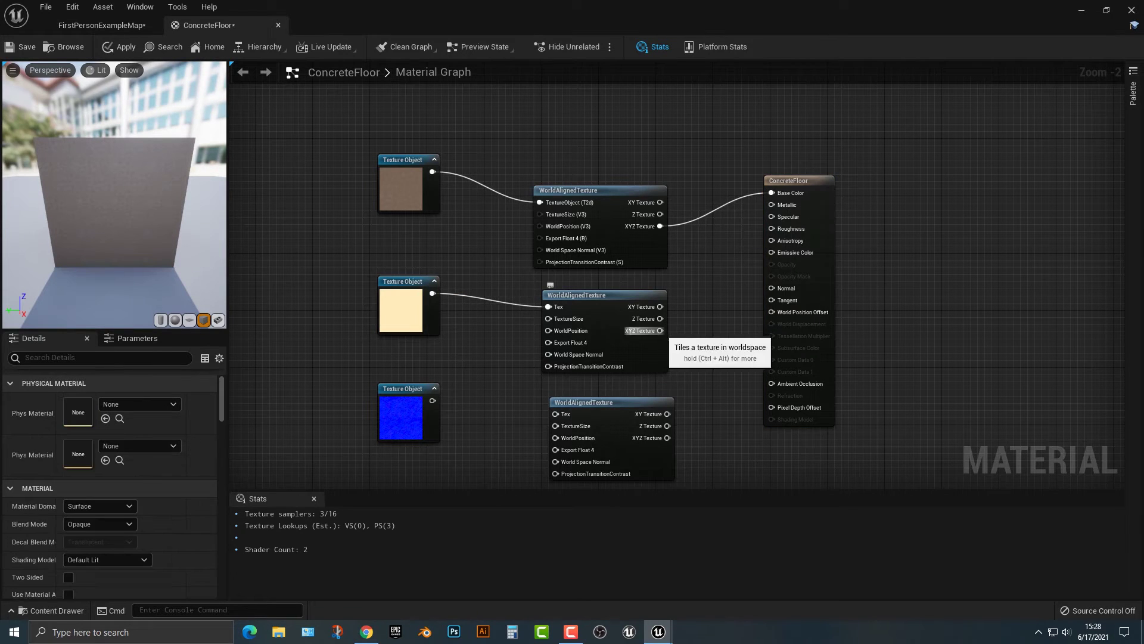
drag(660, 330, 772, 217)
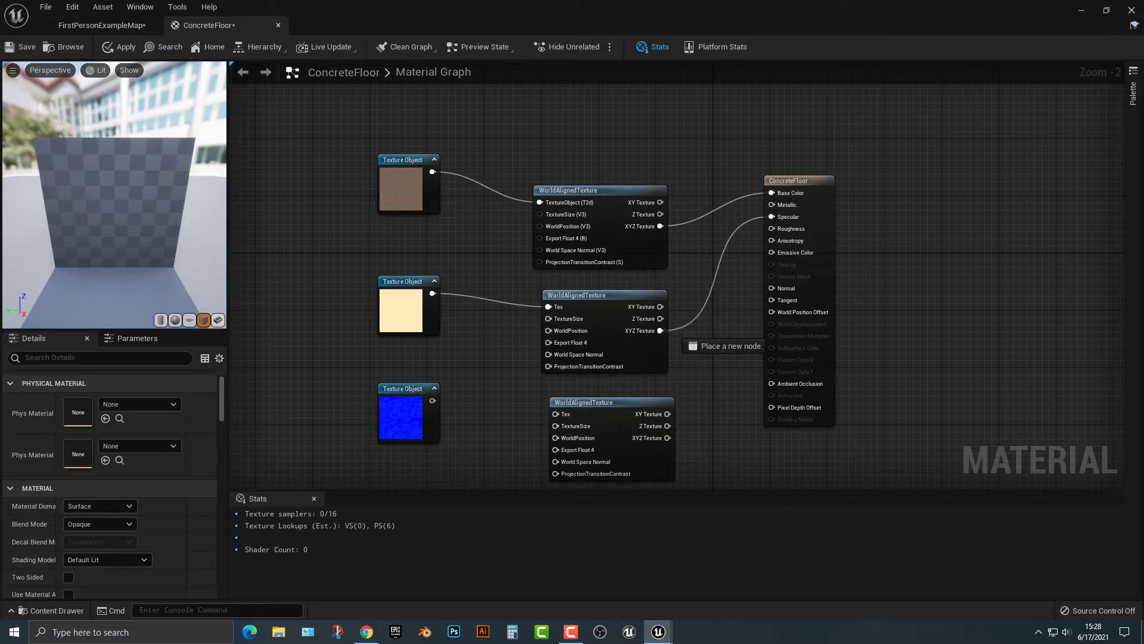
drag(681, 340, 771, 228)
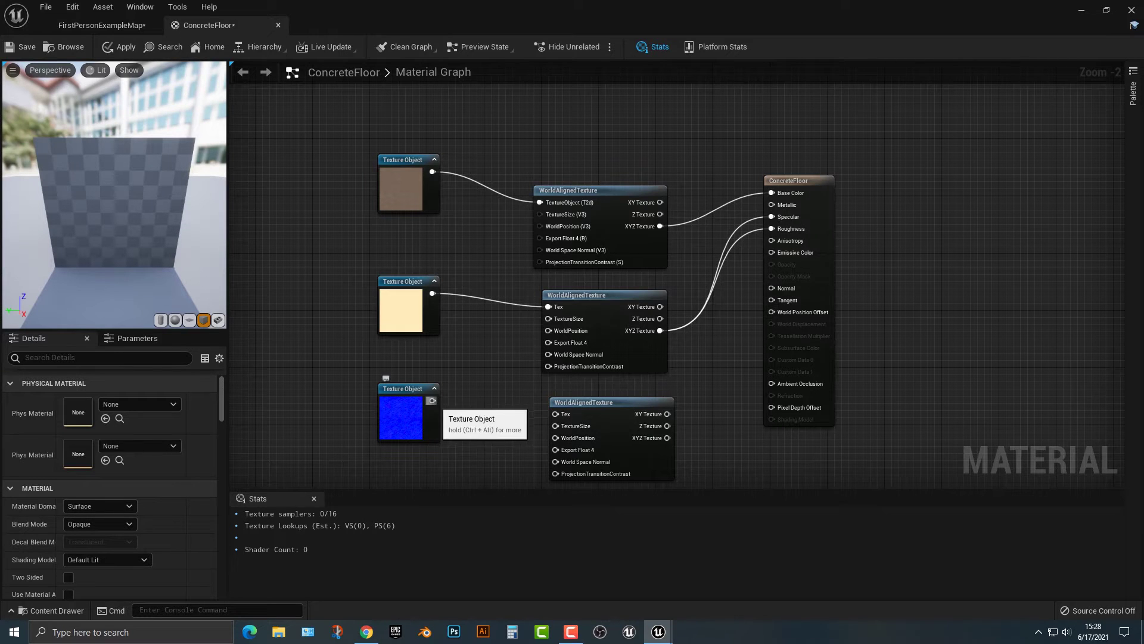
Route the blue normal Texture Object through the third WorldAlignedTexture's XYZ Texture output to Normal, and save the material
drag(433, 400, 555, 414)
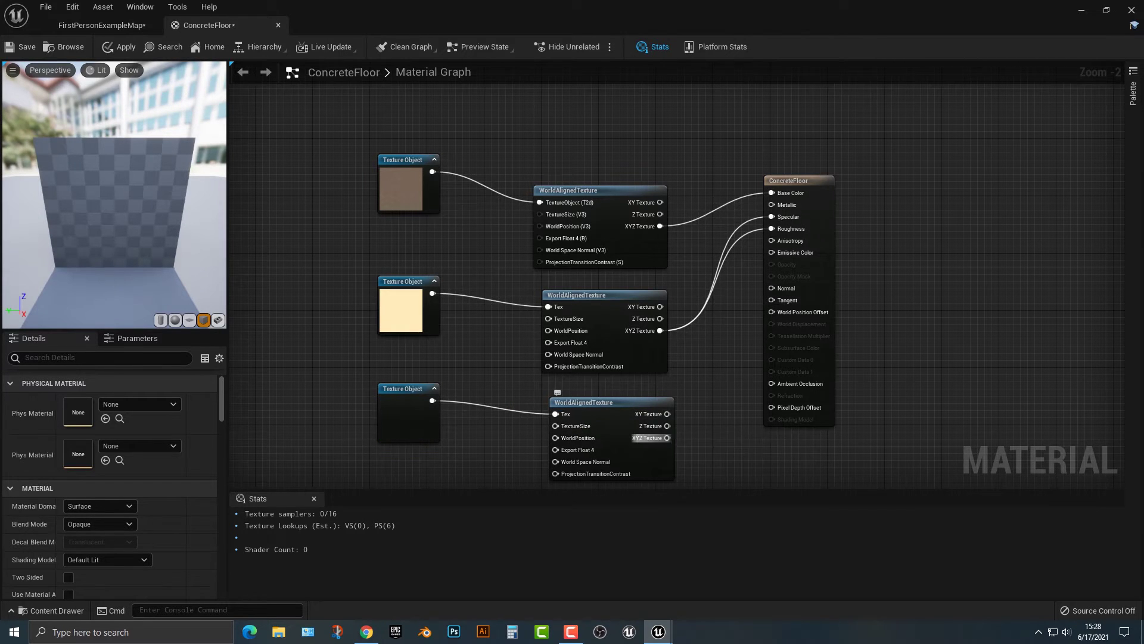
drag(668, 437, 771, 288)
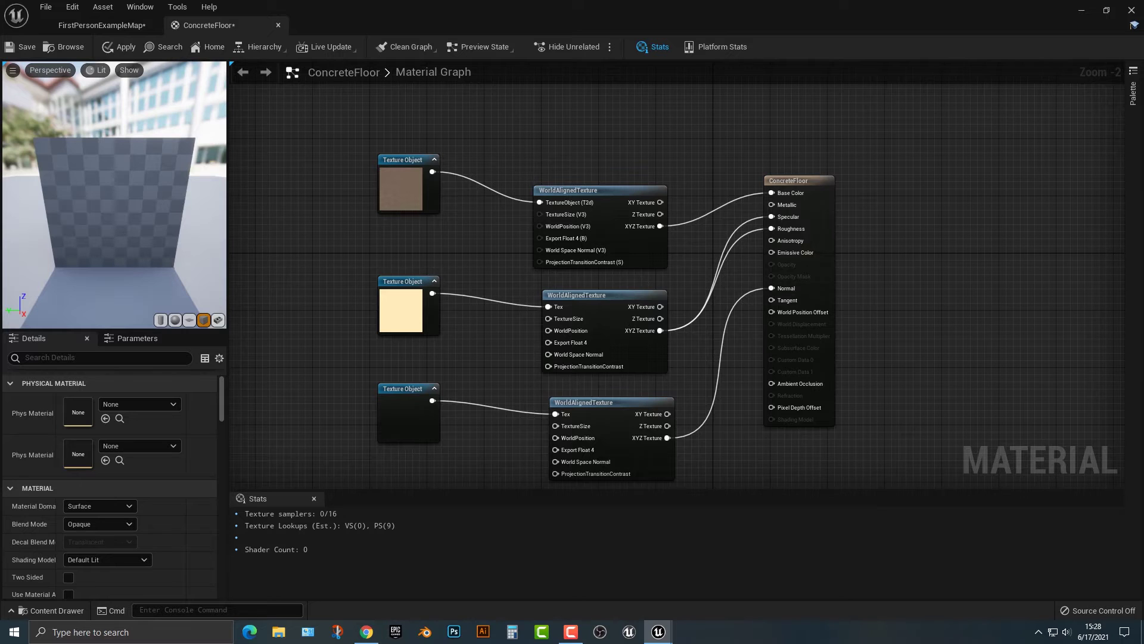
right_drag(115, 197, 115, 132)
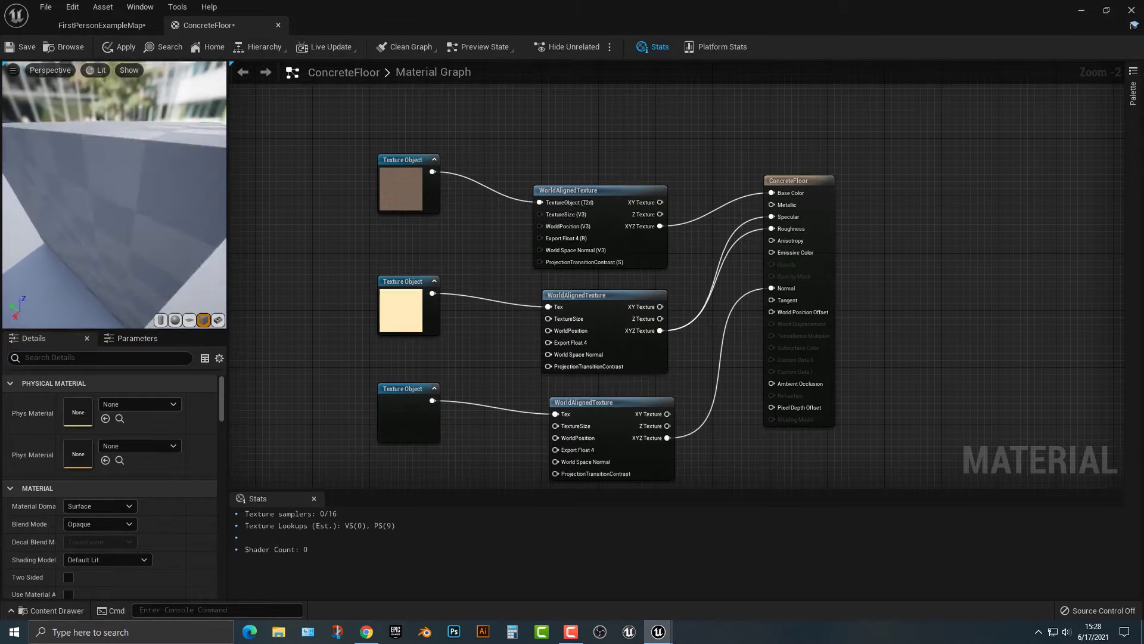
drag(113, 197, 179, 170)
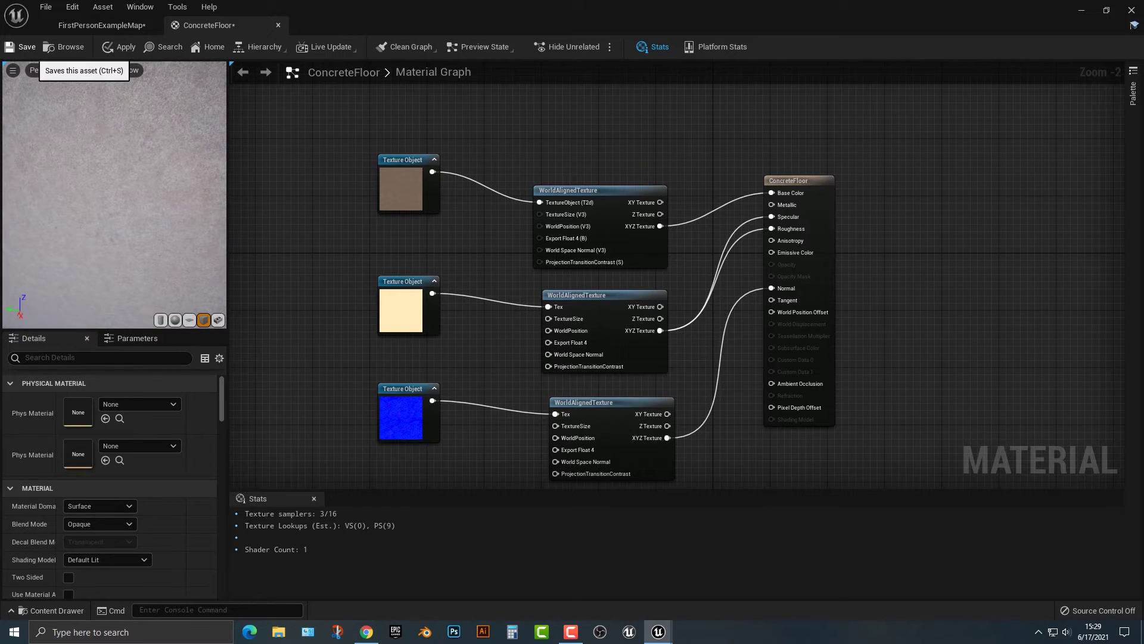
click(23, 47)
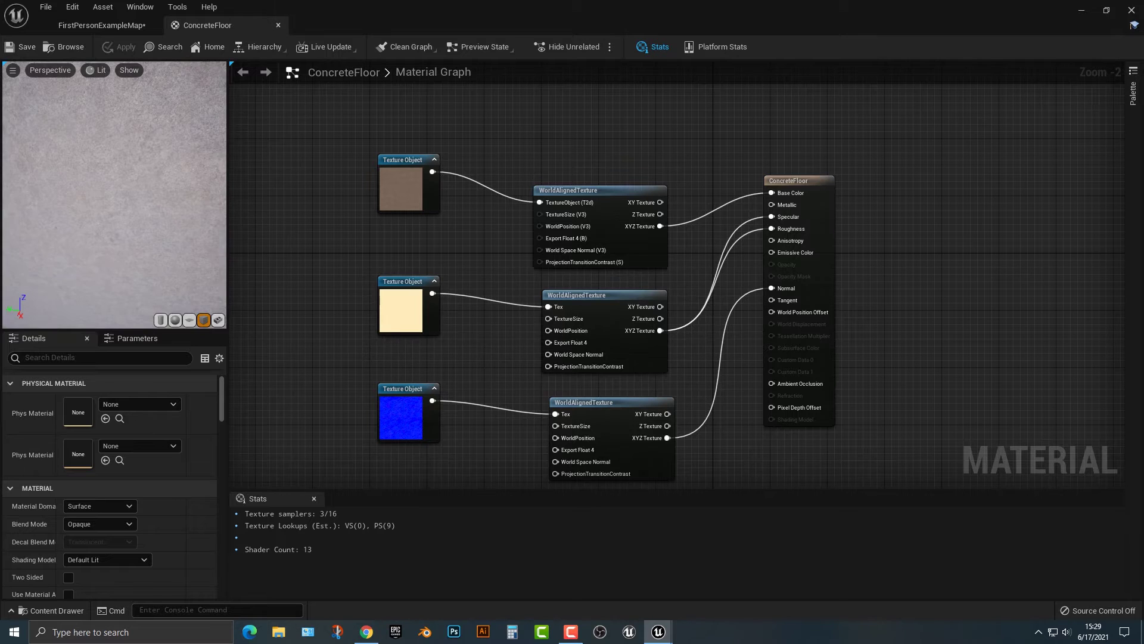
Apply the ConcreteFloor material from the Content root folder to the Floor in FirstPersonExampleMap
click(101, 25)
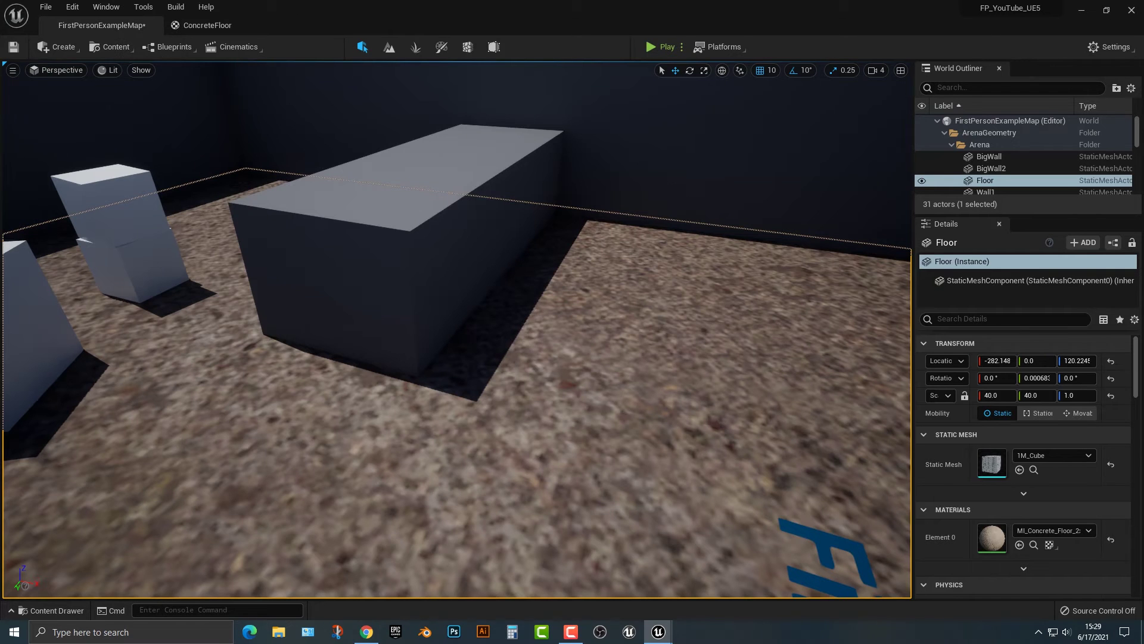
key(ctrl+space)
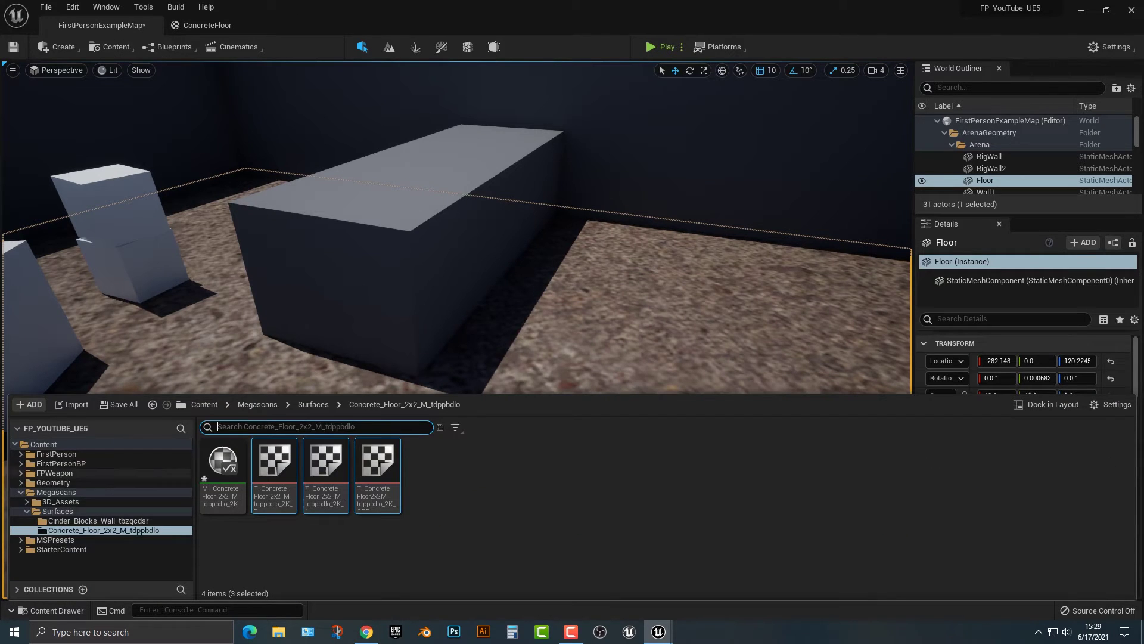
click(55, 444)
drag(573, 334, 579, 316)
key(ctrl+space)
drag(583, 460, 670, 367)
Examine the ConcreteFloor surface across the level's floor from overview and close range, checking it against the material graph
right_drag(456, 329, 685, 316)
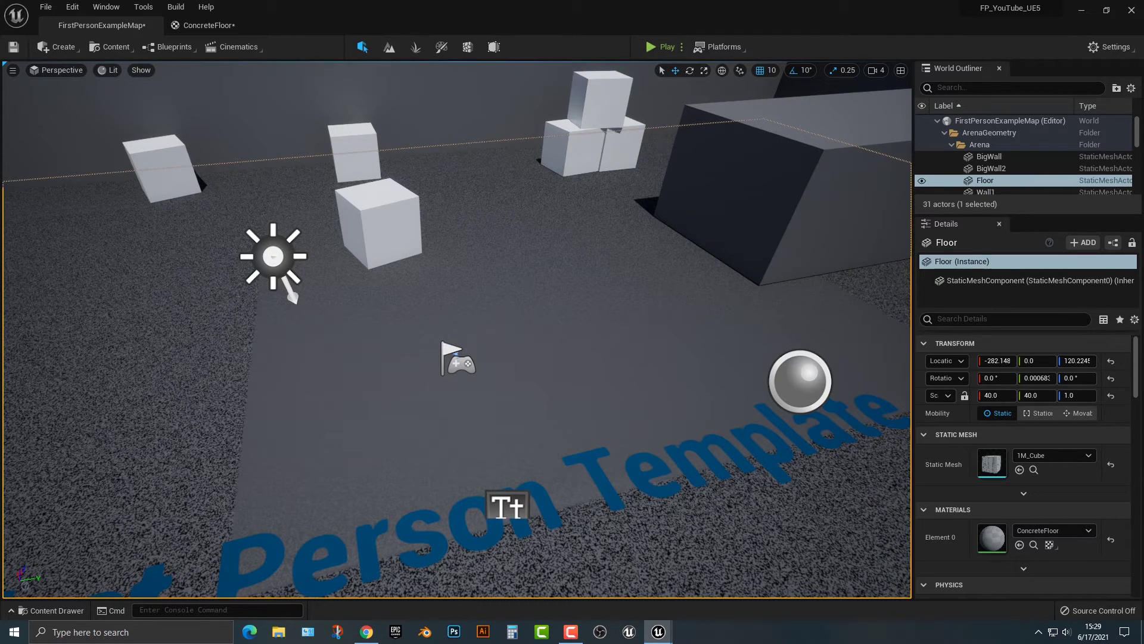
click(226, 25)
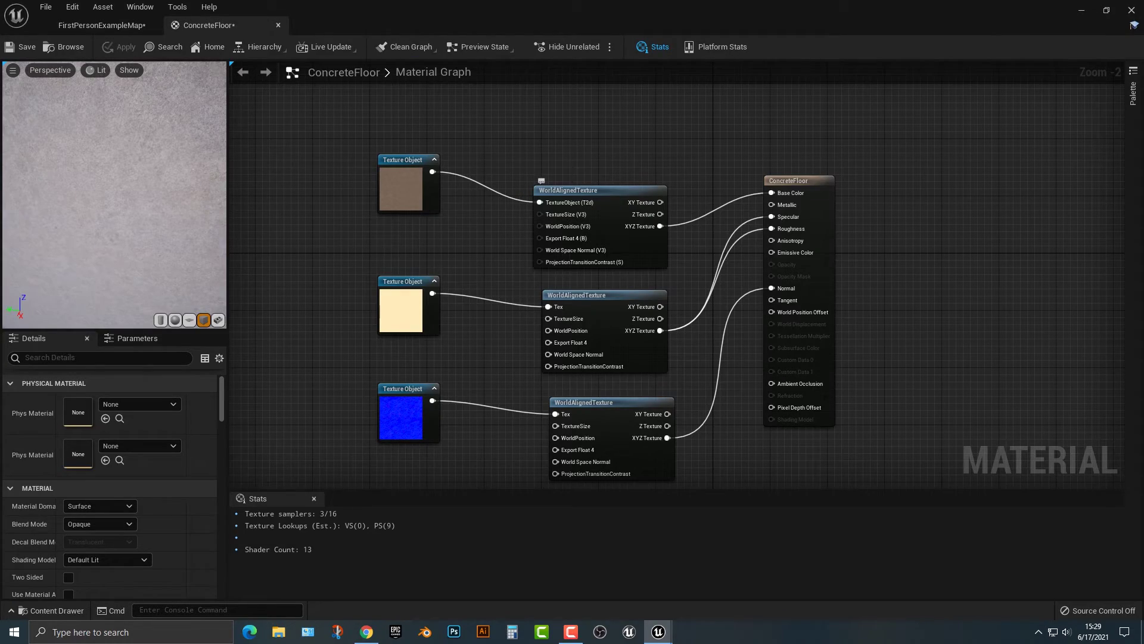
click(110, 25)
right_drag(456, 330, 423, 477)
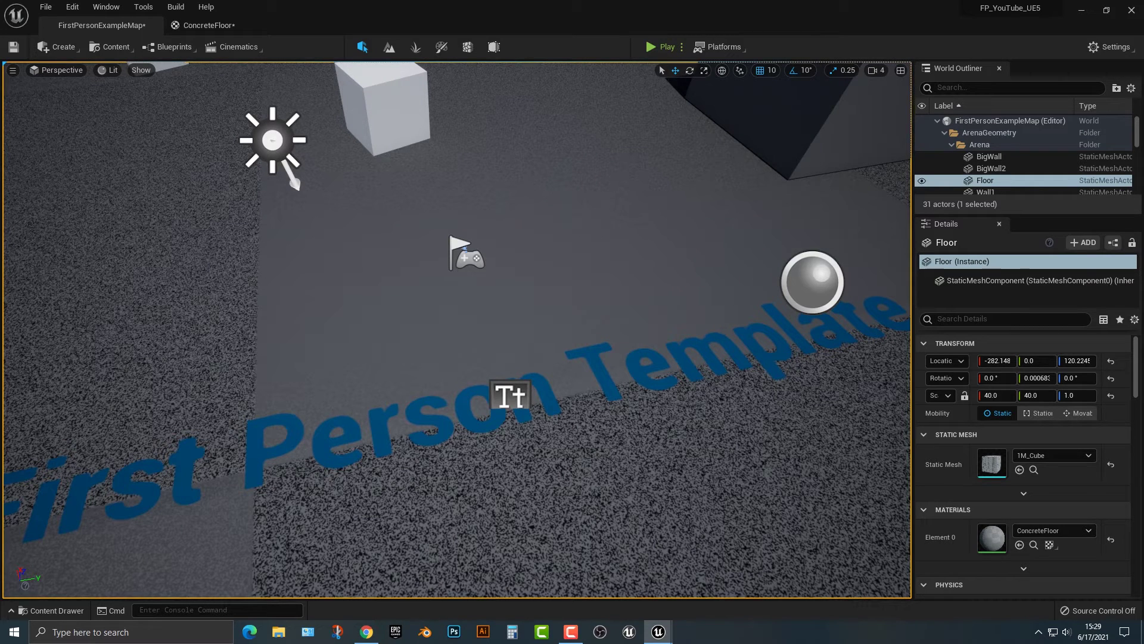
key(f)
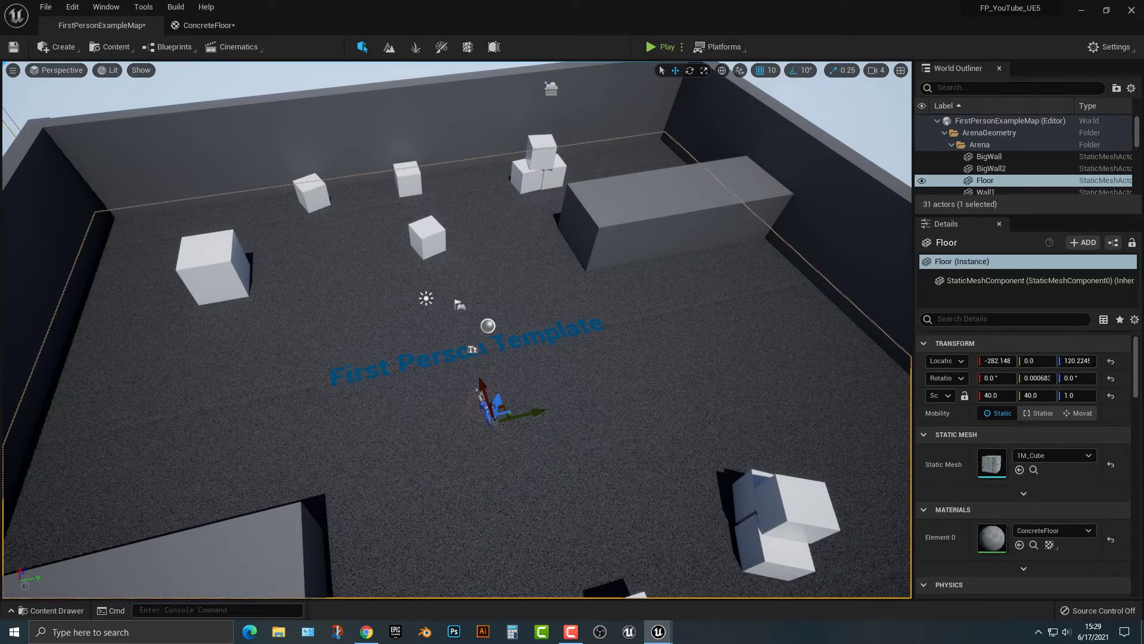
scroll(457, 329, up, 8)
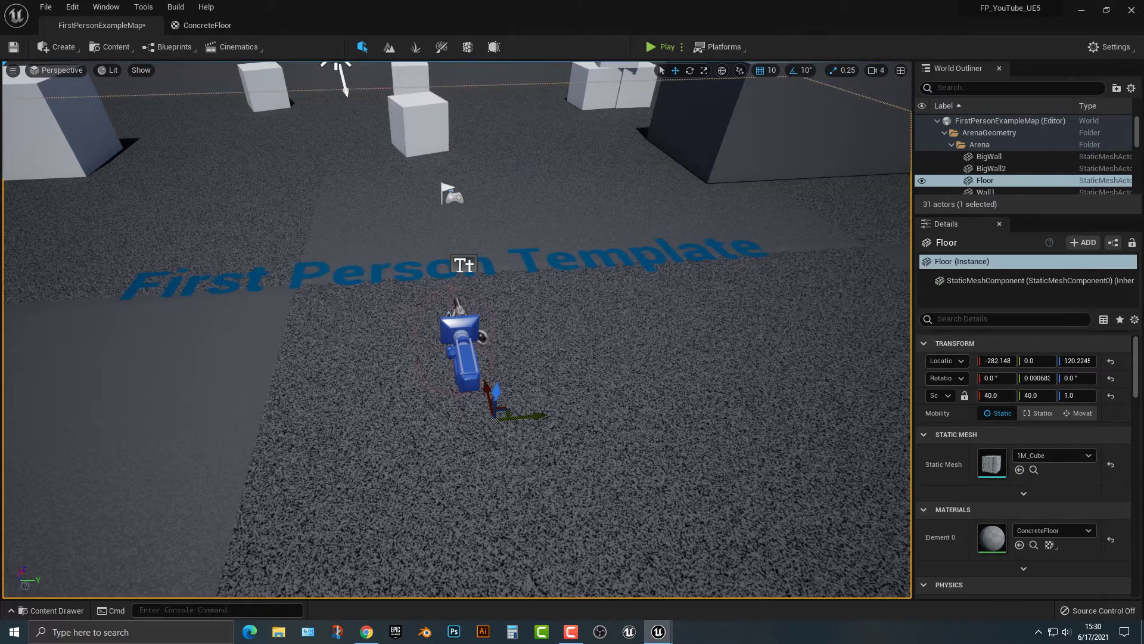
right_drag(457, 330, 453, 179)
key(w)
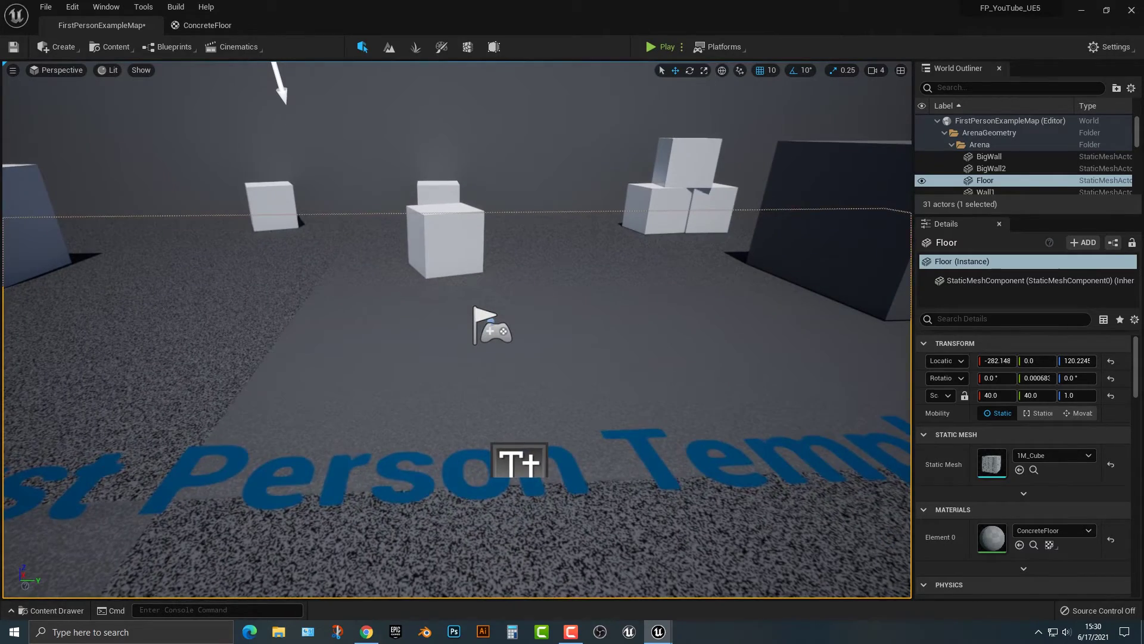
Create a material named CinderBlocks in the Content root folder and open it in its own editor
key(ctrl+space)
right_click(644, 473)
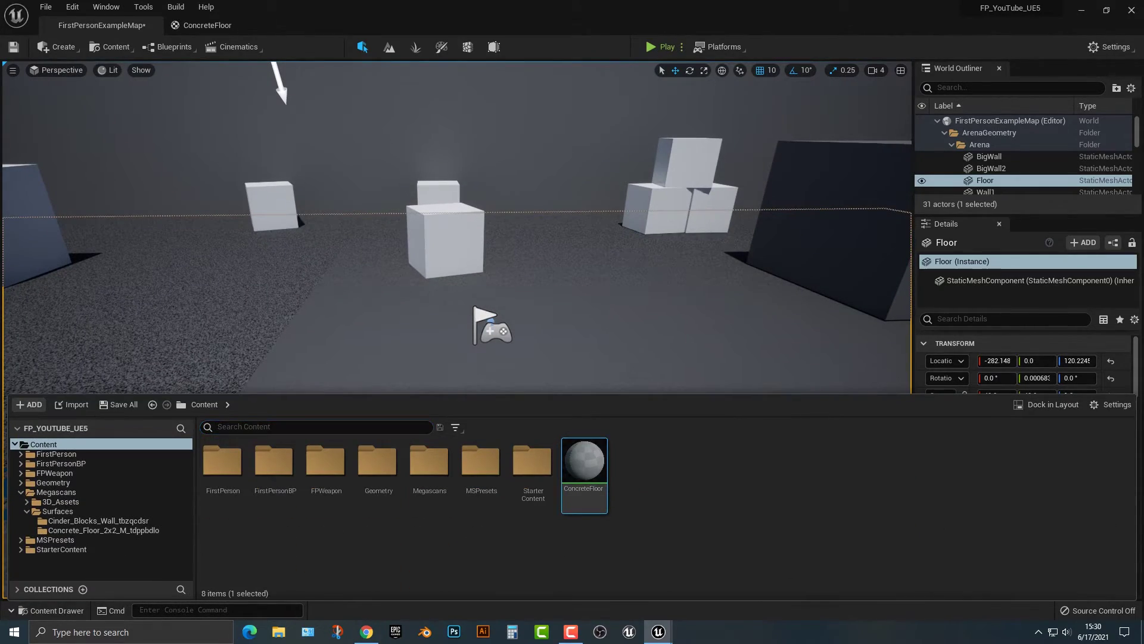
mouse_move(674, 410)
click(699, 233)
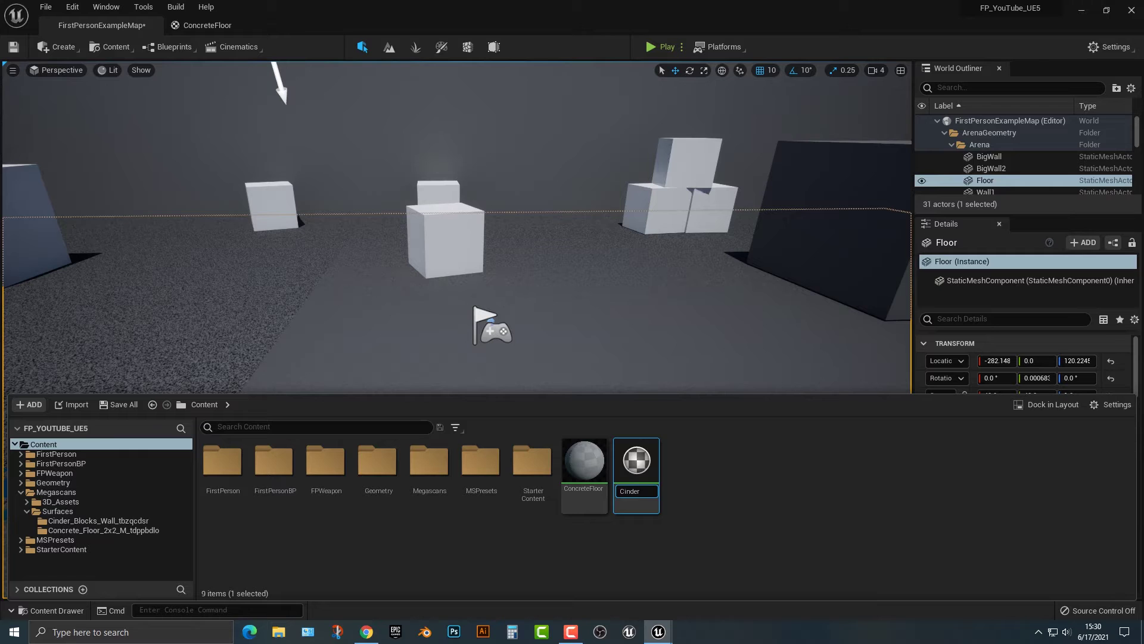
text(CinderBlocks)
key(Return)
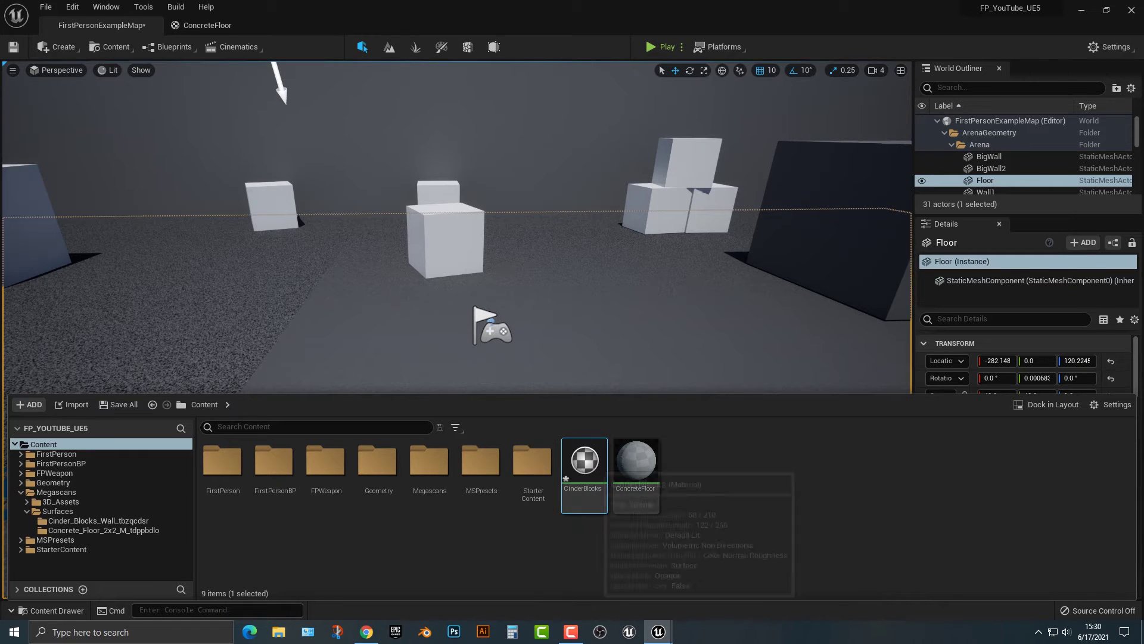
double_click(584, 462)
click(107, 26)
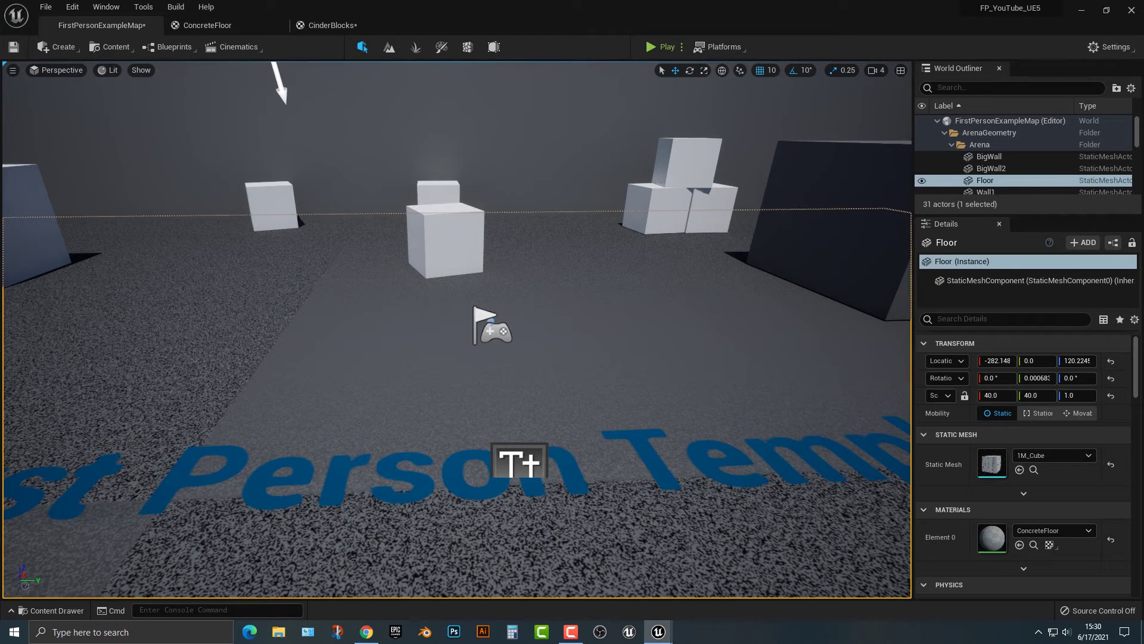
Add the three textures from the Cinder_Blocks_Wall_tbzqcdsr folder to the CinderBlocks material graph and arrange their nodes in a column
key(ctrl+space)
click(98, 520)
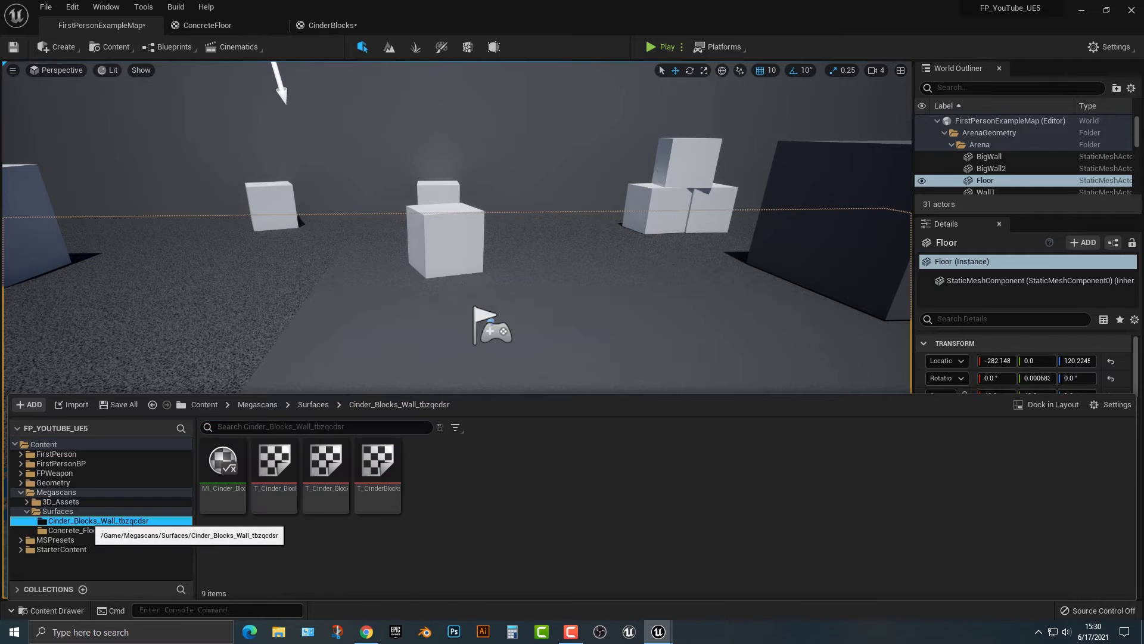
click(274, 461)
shift+click(377, 462)
drag(376, 465, 361, 226)
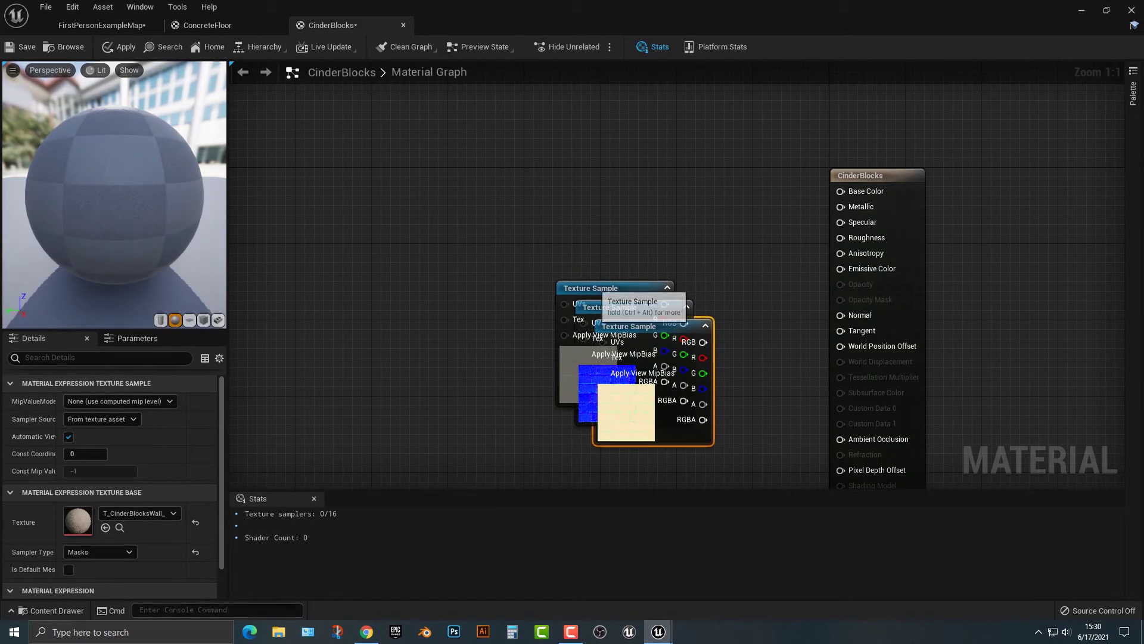
drag(596, 287, 421, 115)
drag(661, 337, 461, 267)
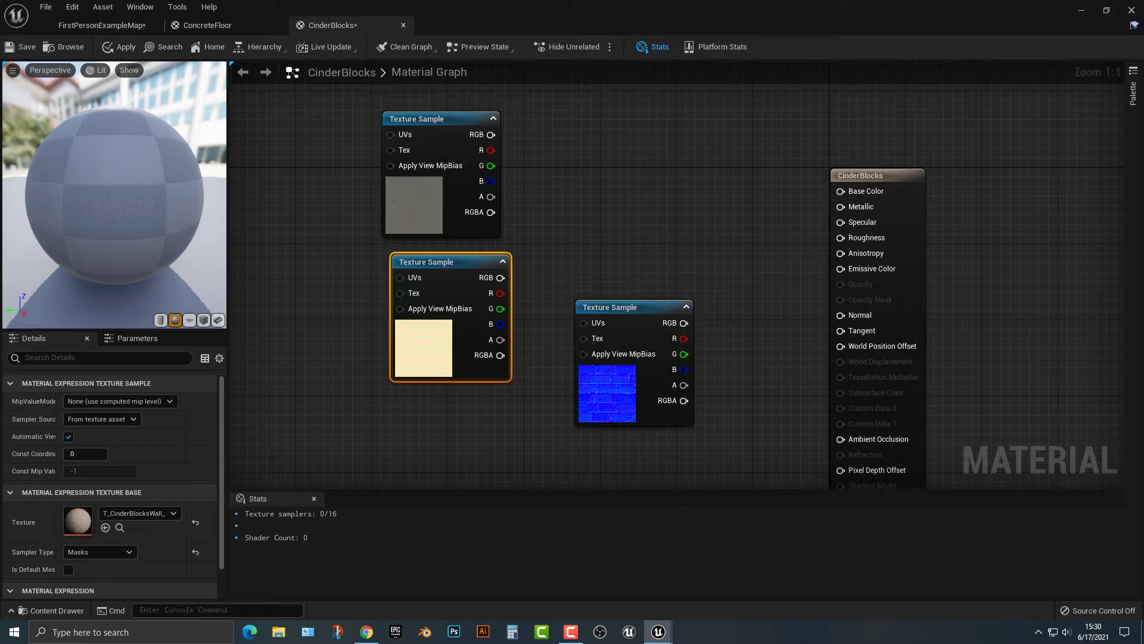
drag(646, 315, 451, 420)
Add a WorldAlignedTexture node between the Texture Samples and the CinderBlocks result node, and try linking the first sample's RGB output to it
right_click(606, 190)
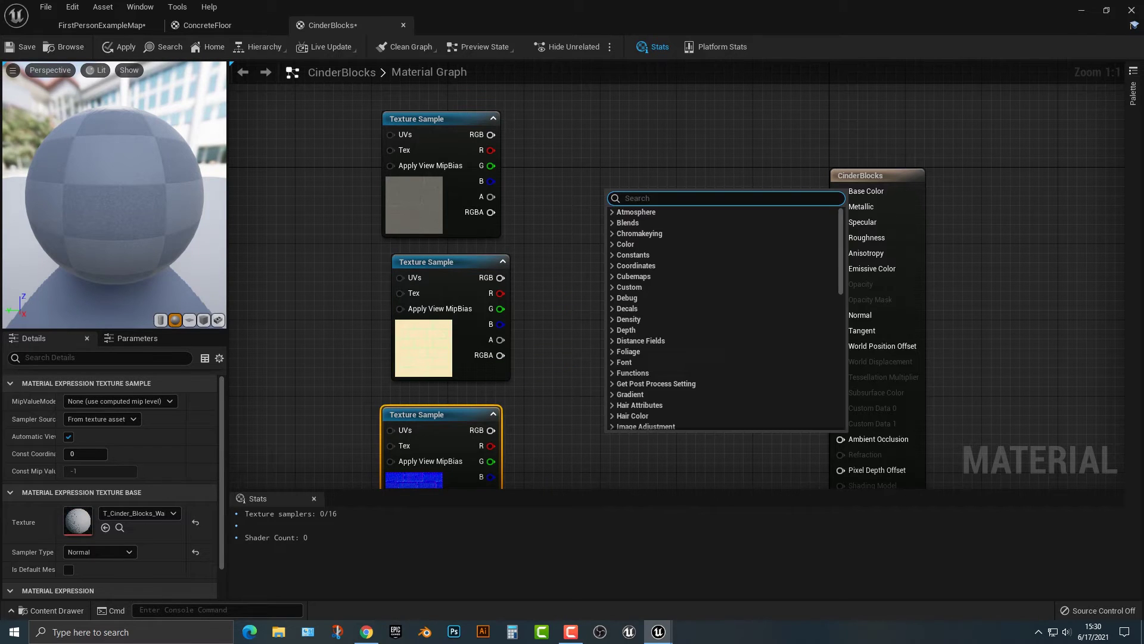
text(world)
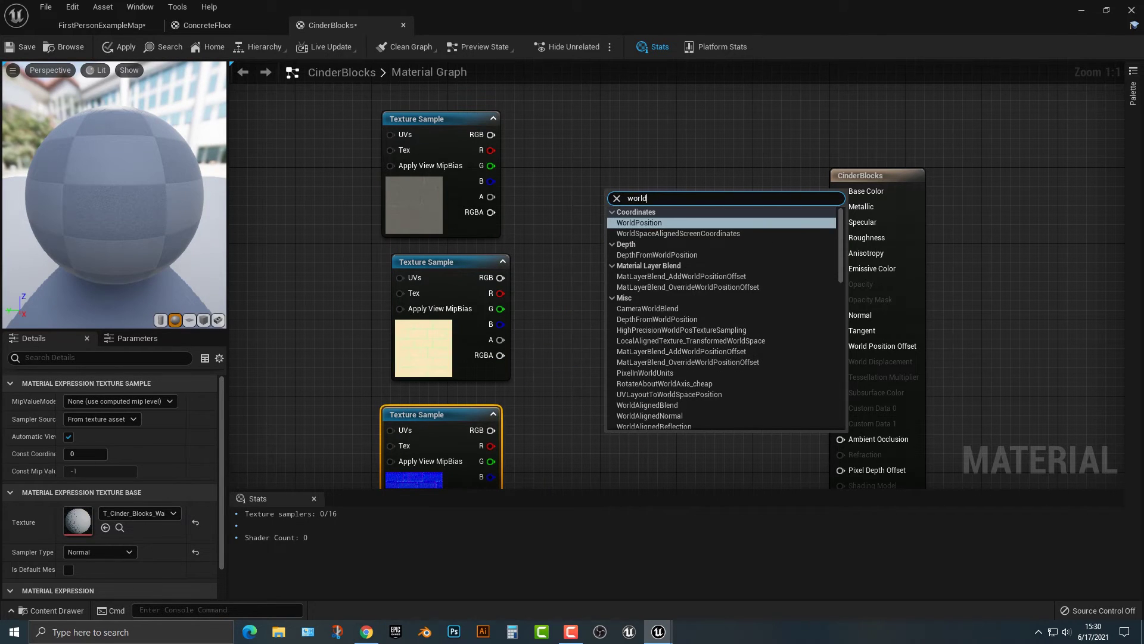
text( al)
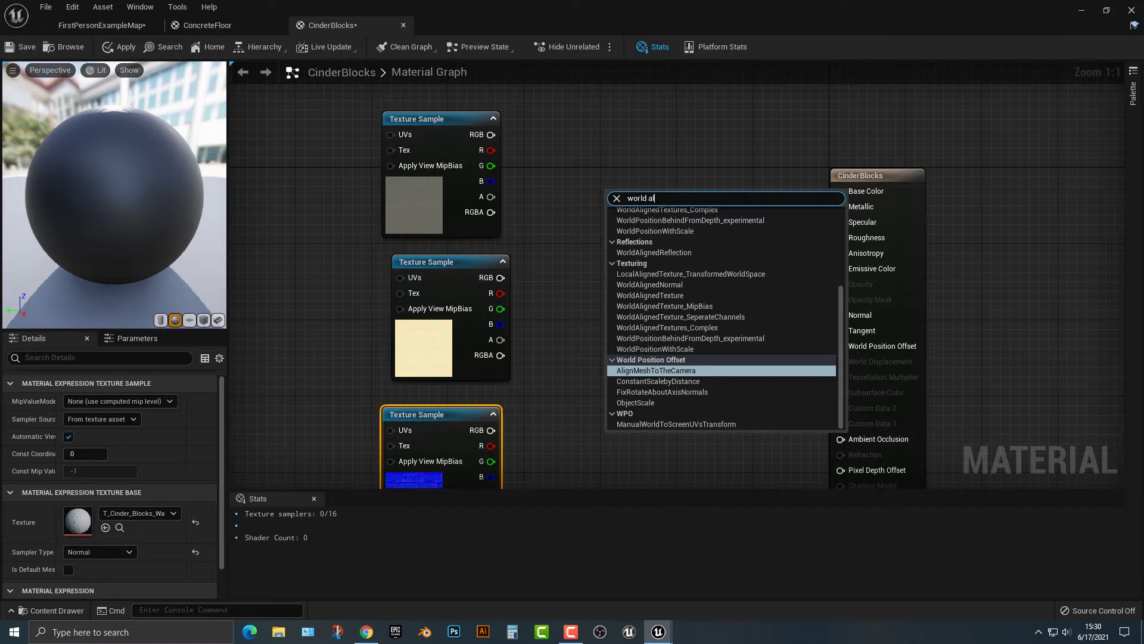
text(ign text)
key(Return)
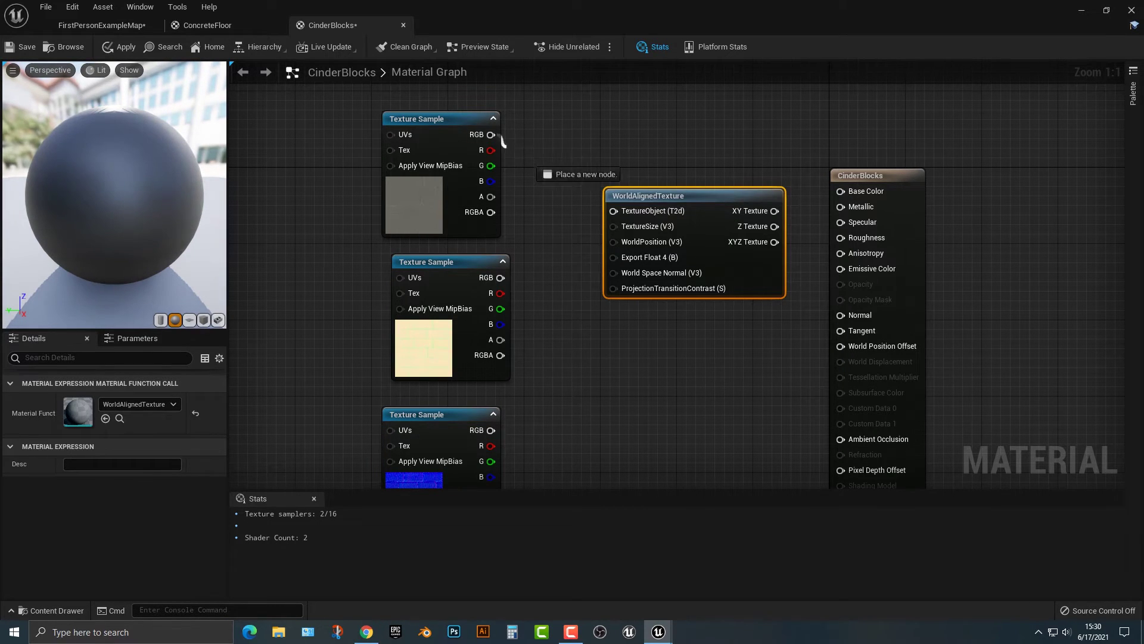
drag(502, 141, 614, 212)
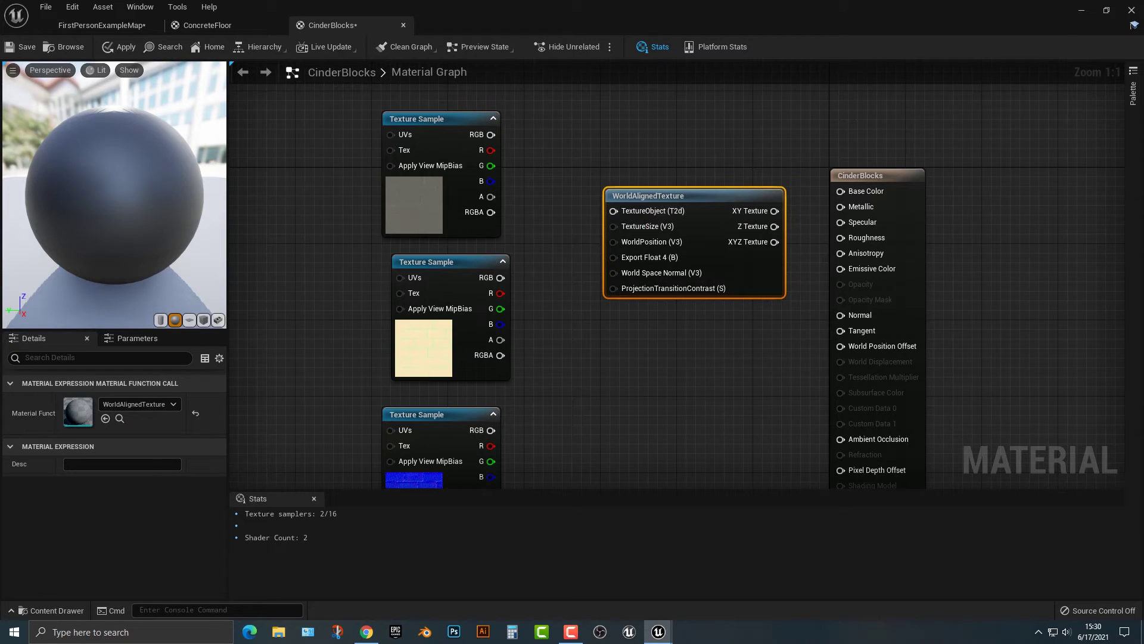
Convert all three Texture Sample nodes to Texture Objects
right_click(446, 129)
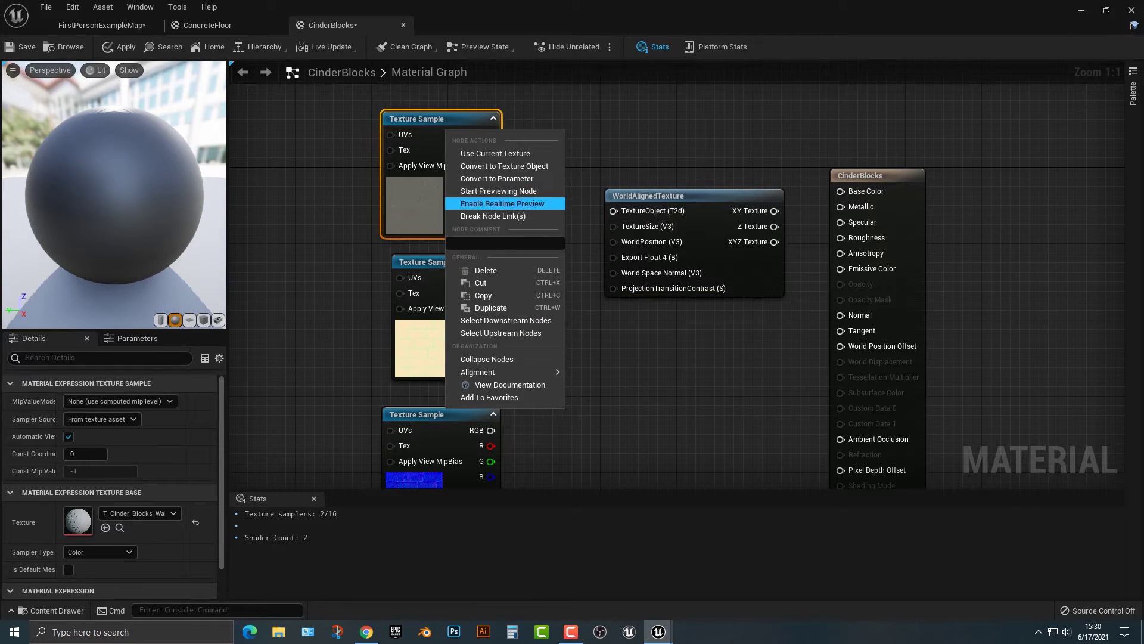
click(442, 286)
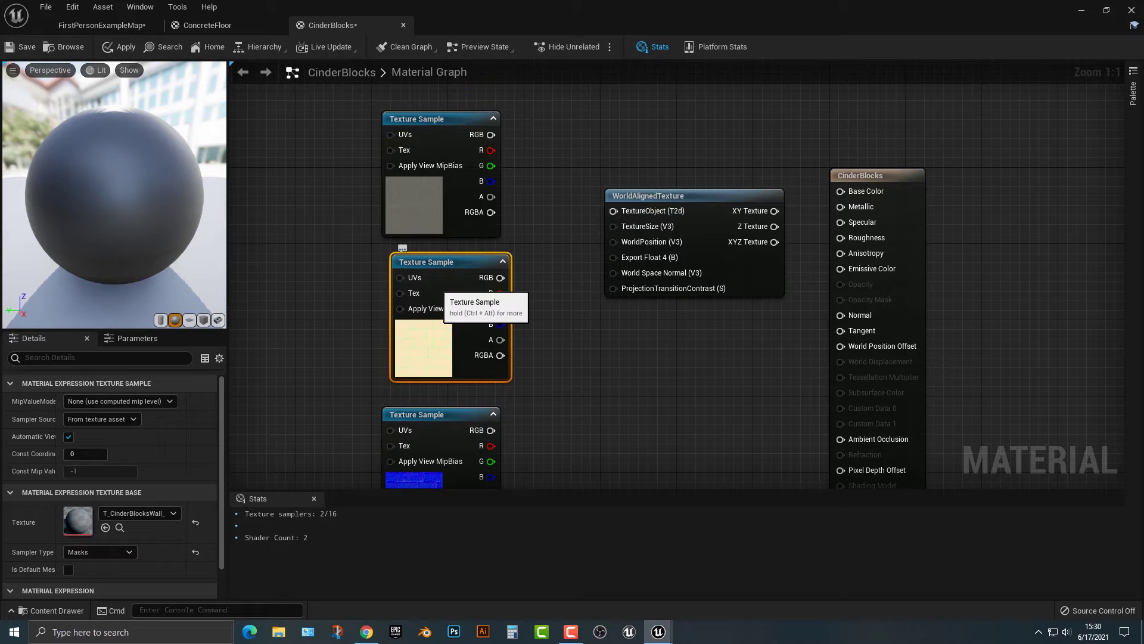
shift+click(454, 203)
shift+click(454, 420)
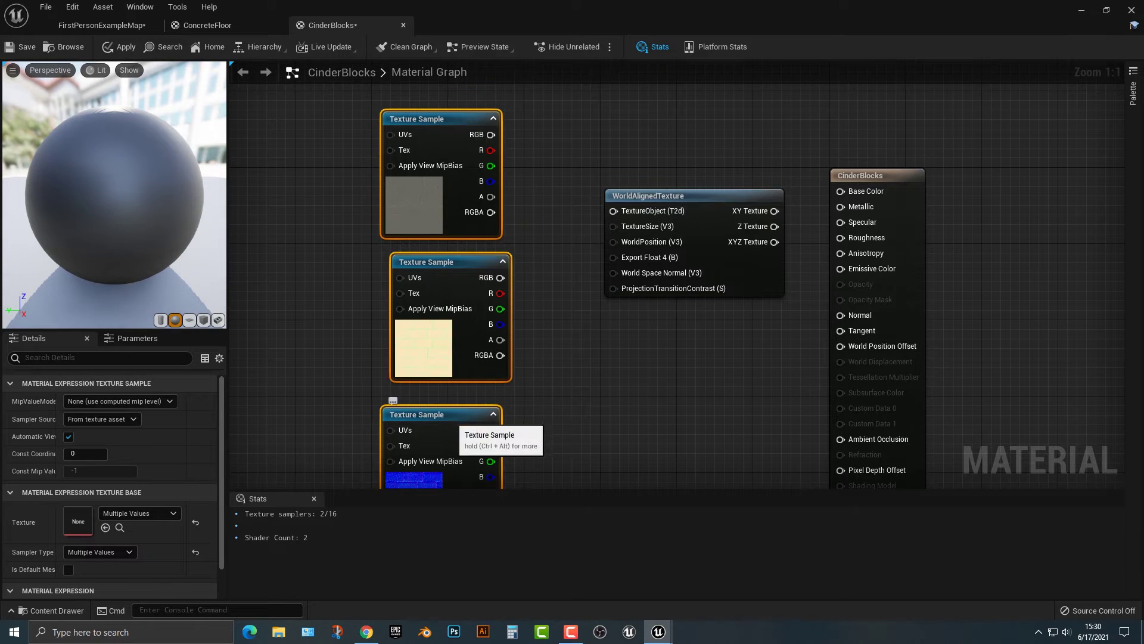
right_click(451, 147)
click(510, 183)
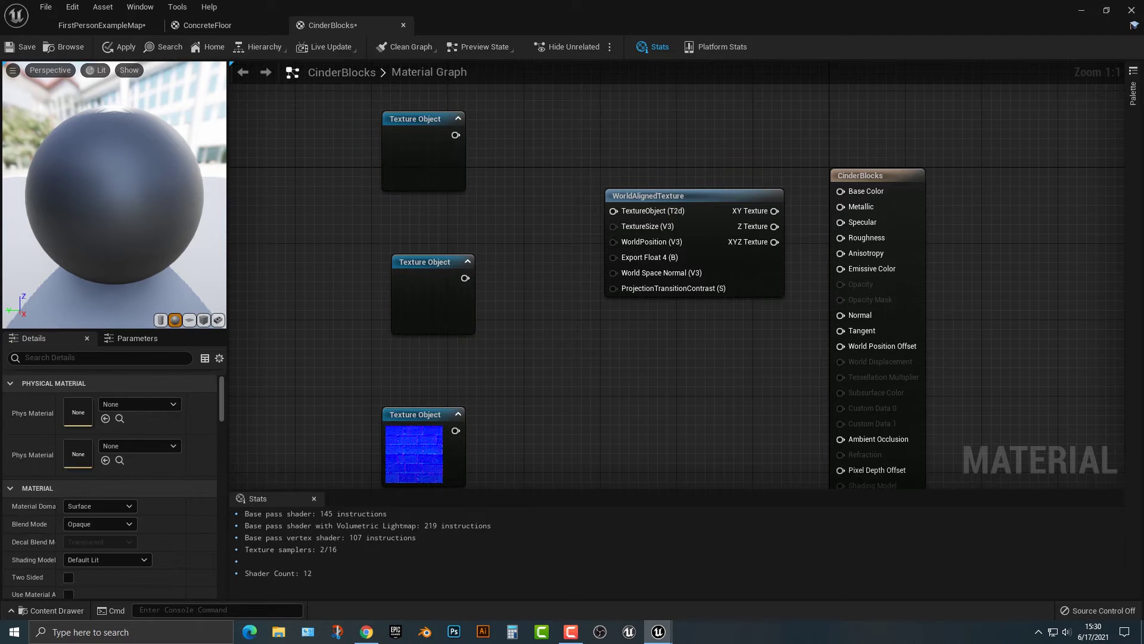
Duplicate the WorldAlignedTexture node twice and place one node beside each Texture Object
drag(684, 191, 633, 124)
key(ctrl+d)
key(ctrl+d)
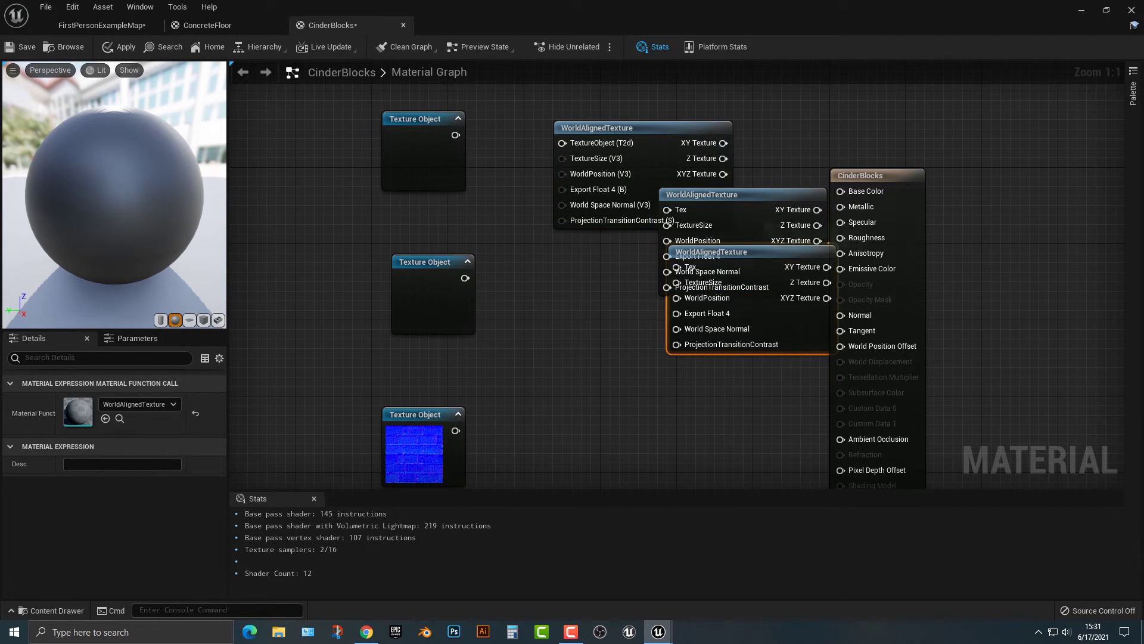
drag(731, 255, 633, 420)
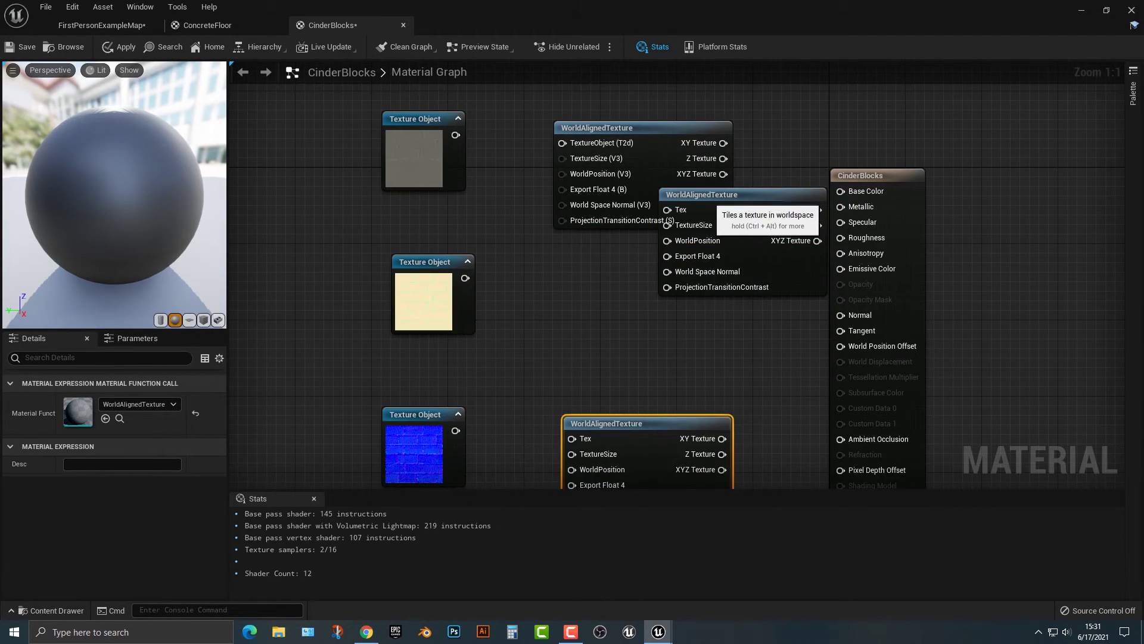
drag(732, 199, 617, 276)
Route the grey Texture Object through the first WorldAlignedTexture's XYZ Texture to Base Color, and the yellow one through the second to Specular and Roughness
drag(455, 135, 562, 143)
drag(723, 173, 840, 190)
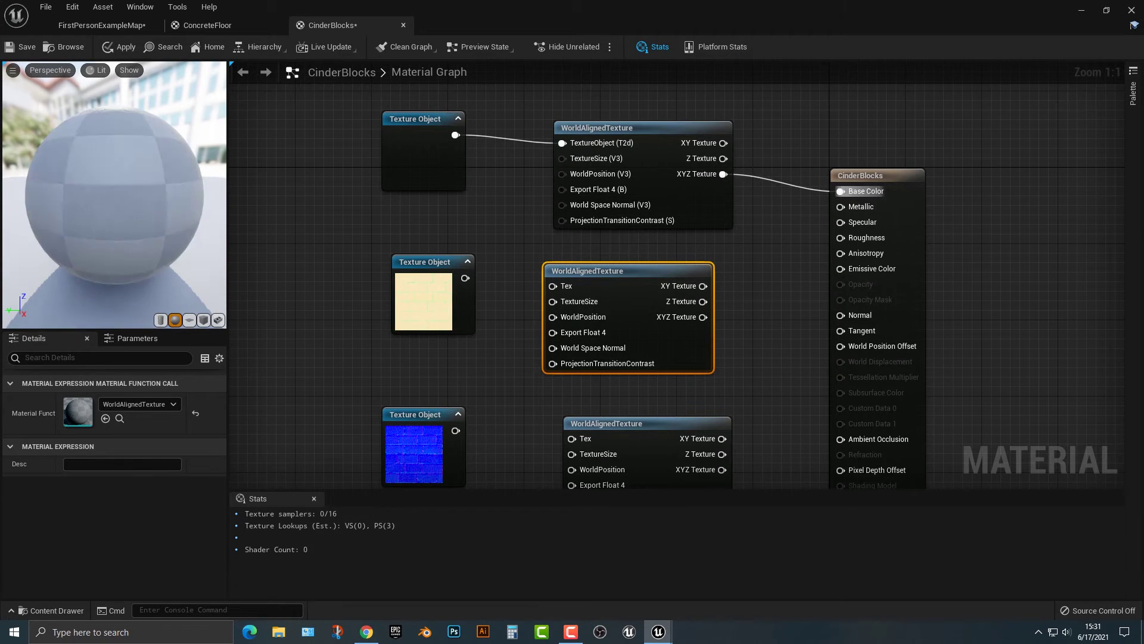
drag(465, 277, 506, 282)
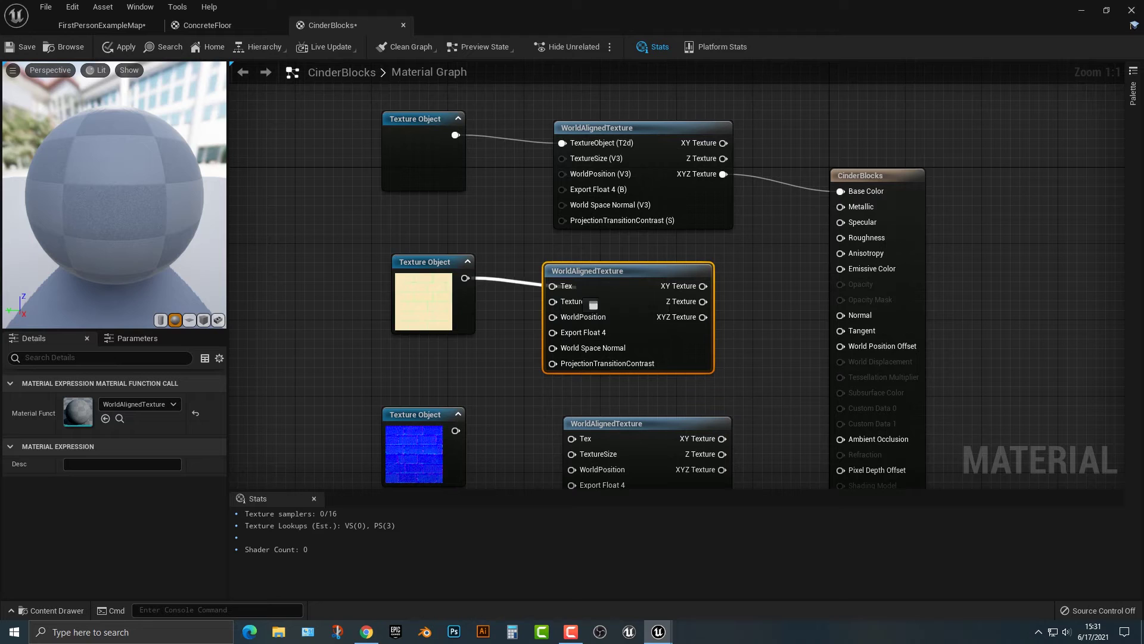
drag(704, 317, 854, 227)
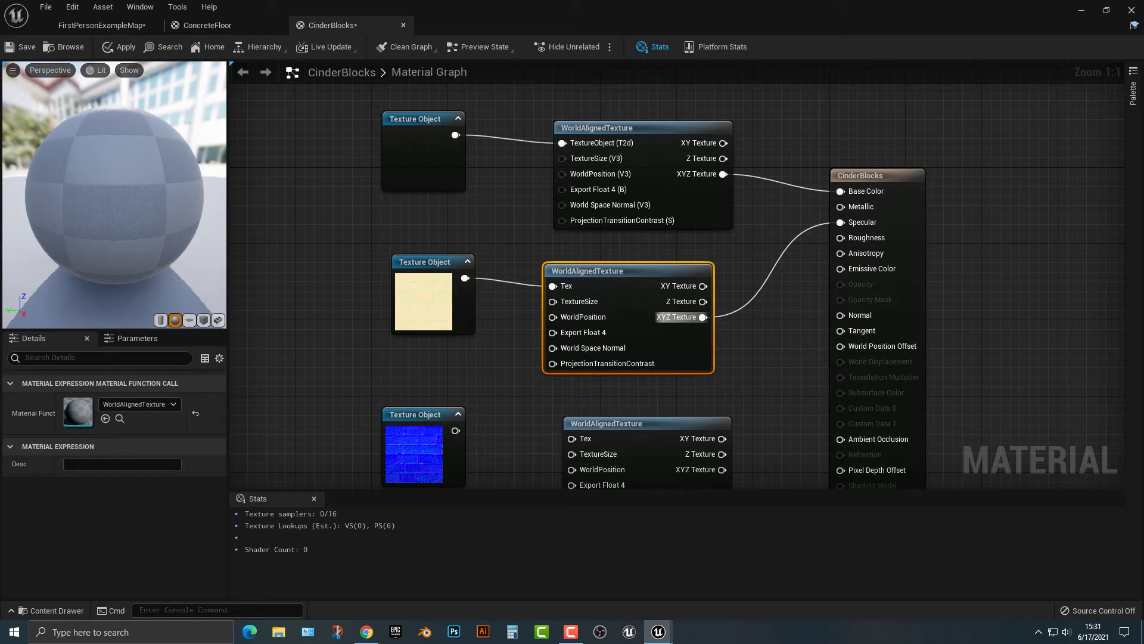
drag(703, 317, 841, 237)
Connect the blue normal Texture Object to the third WorldAlignedTexture and its XYZ Texture output to Normal
right_drag(841, 237, 844, 110)
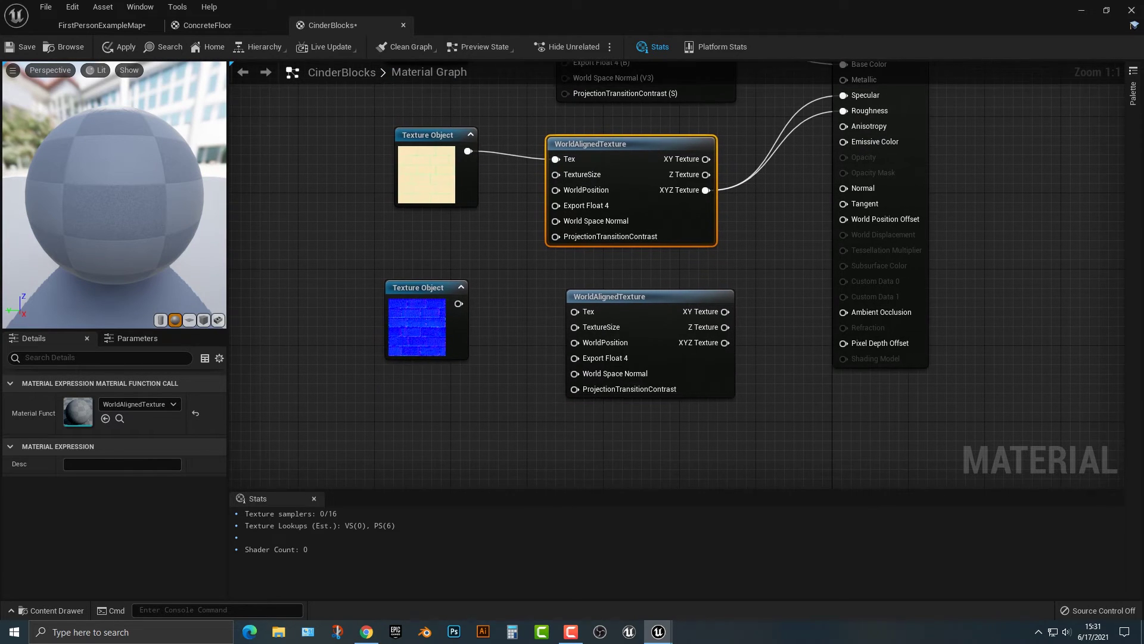
drag(458, 304, 575, 311)
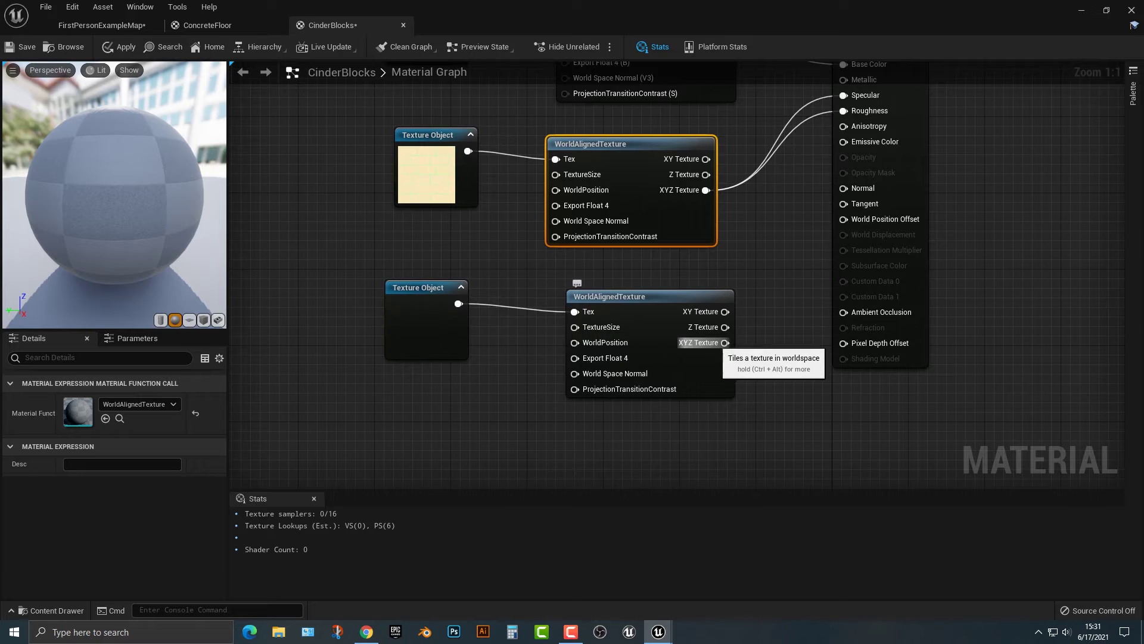
drag(725, 343, 732, 341)
drag(832, 221, 844, 188)
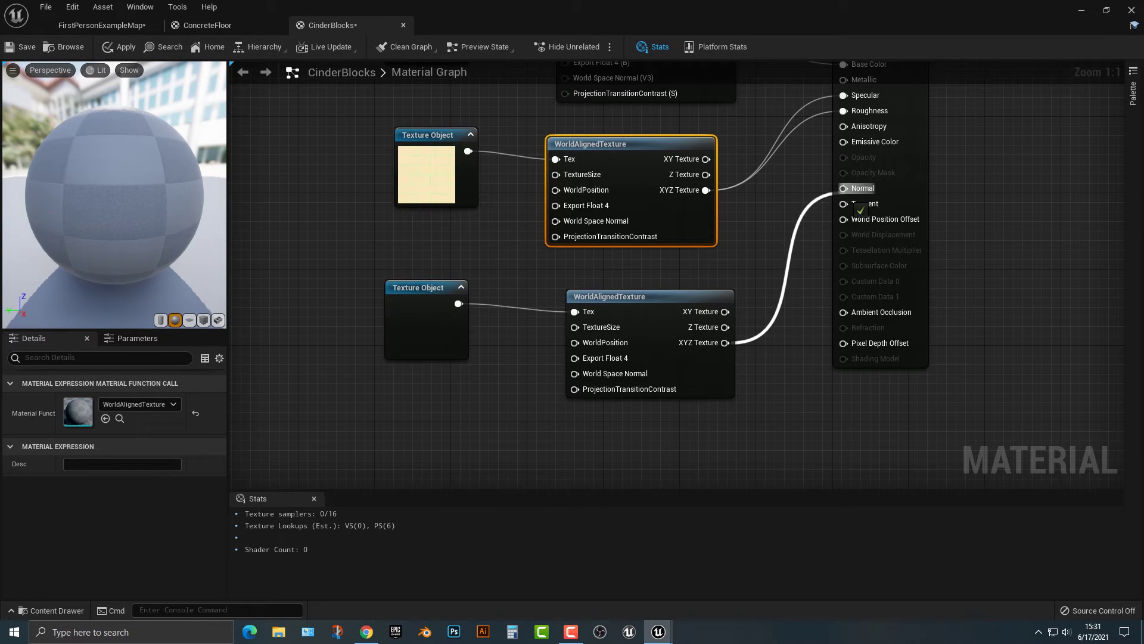
Preview the CinderBlocks material on a cube and save it
right_drag(563, 274, 568, 392)
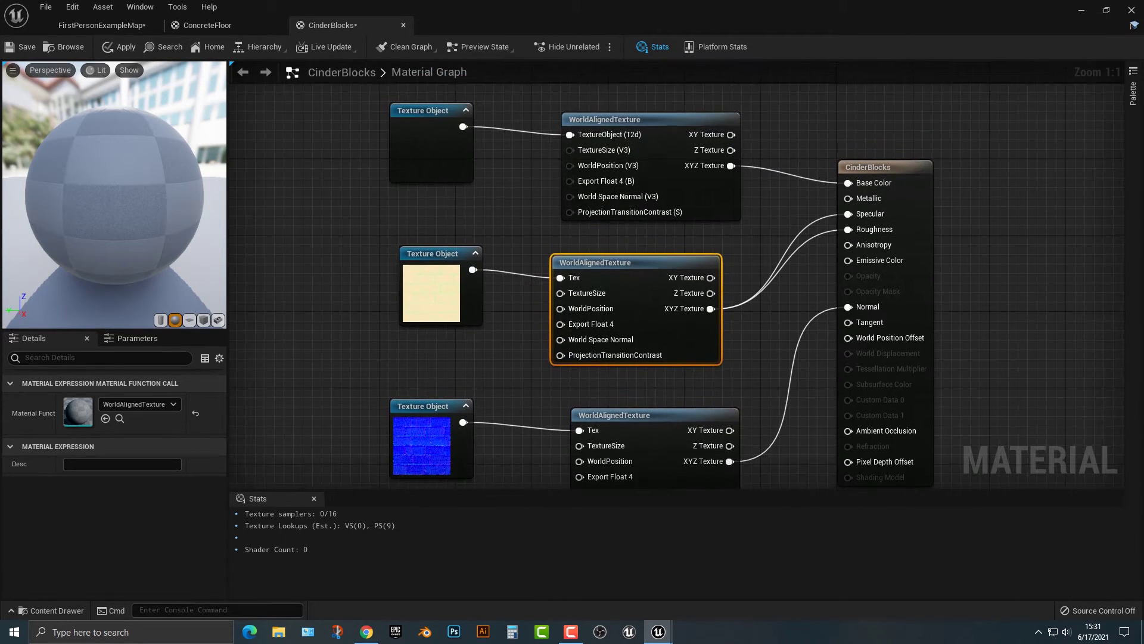
click(204, 319)
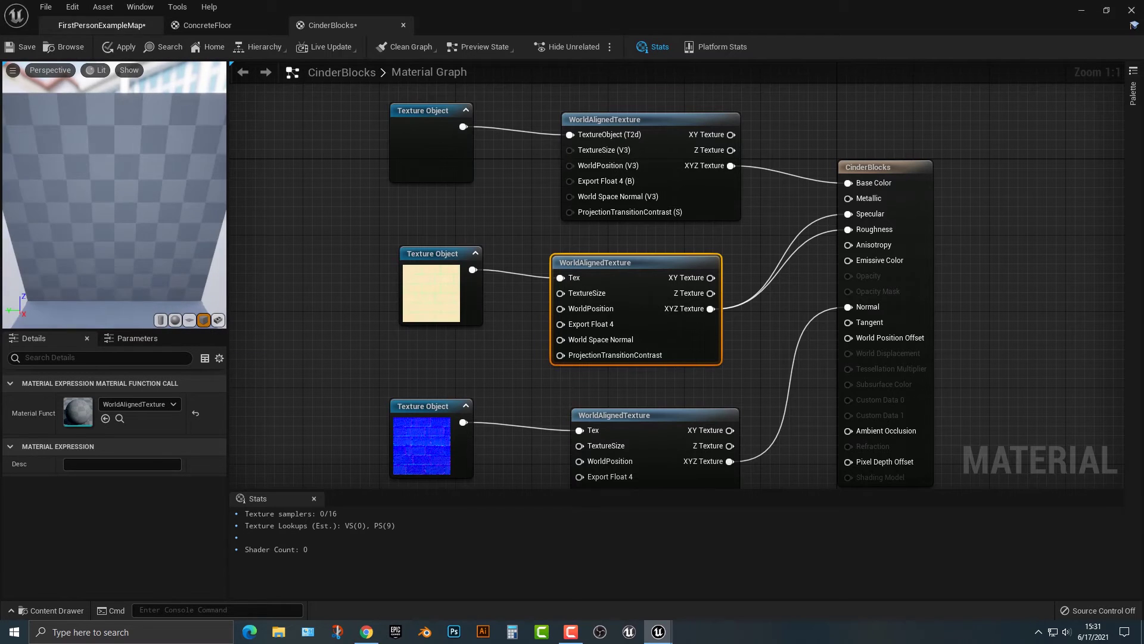
click(24, 47)
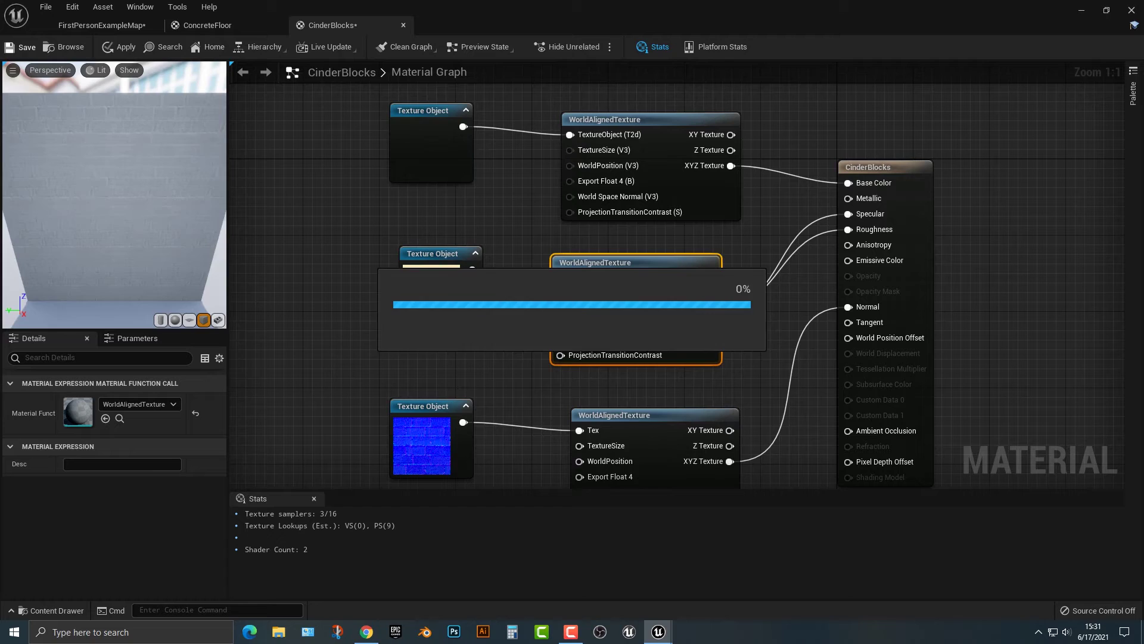
Apply the CinderBlocks material from the Content root folder to an outer arena wall in FirstPersonExampleMap
click(117, 25)
right_drag(693, 192, 643, 185)
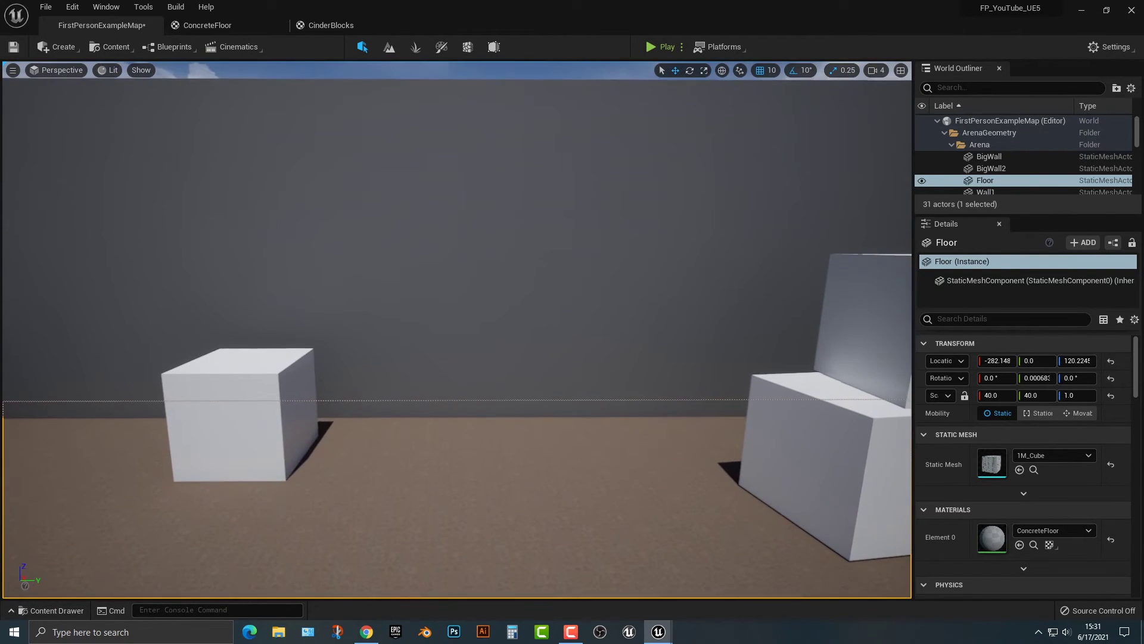
key(ctrl+space)
click(43, 444)
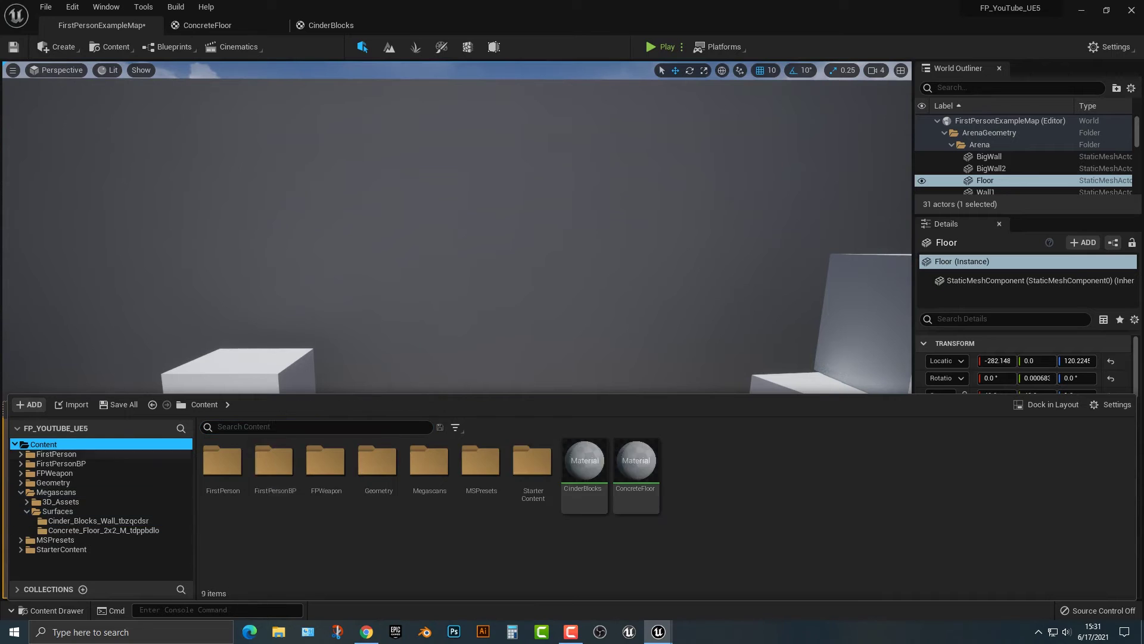
drag(636, 462, 474, 325)
right_drag(474, 324, 435, 330)
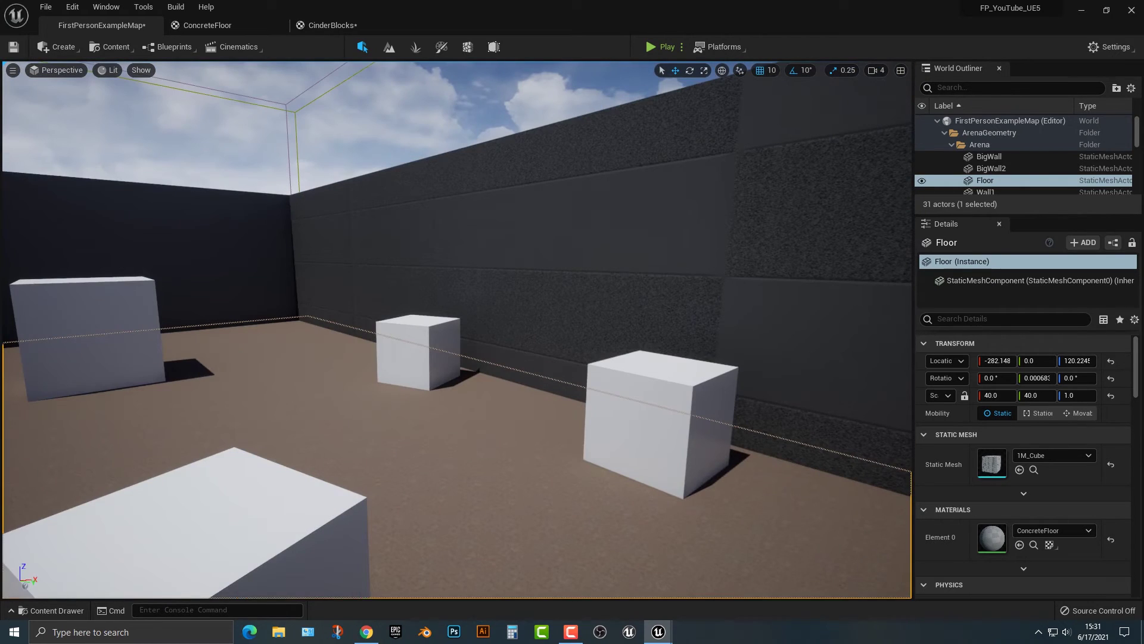
Apply the CinderBlocks material to further surfaces around the arena's outer walls
key(ctrl+space)
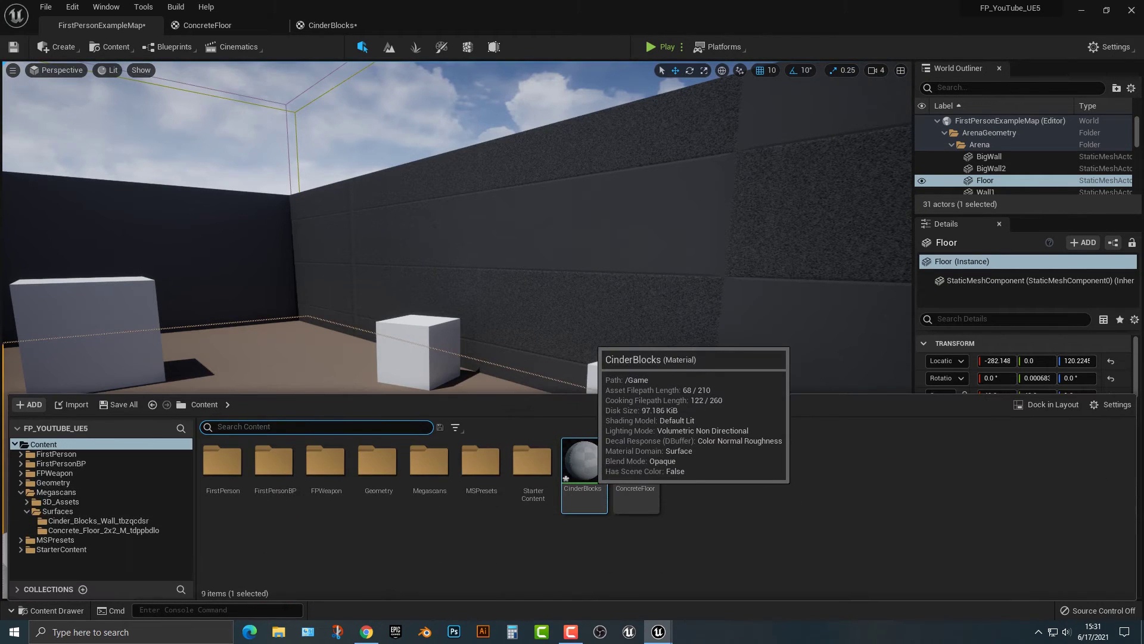
drag(587, 471, 643, 375)
right_drag(643, 375, 685, 387)
key(ctrl+space)
drag(584, 462, 447, 260)
right_drag(447, 259, 399, 211)
Apply the CinderBlocks material to the freestanding white box near the wall corner and to the long, low block
key(ctrl+space)
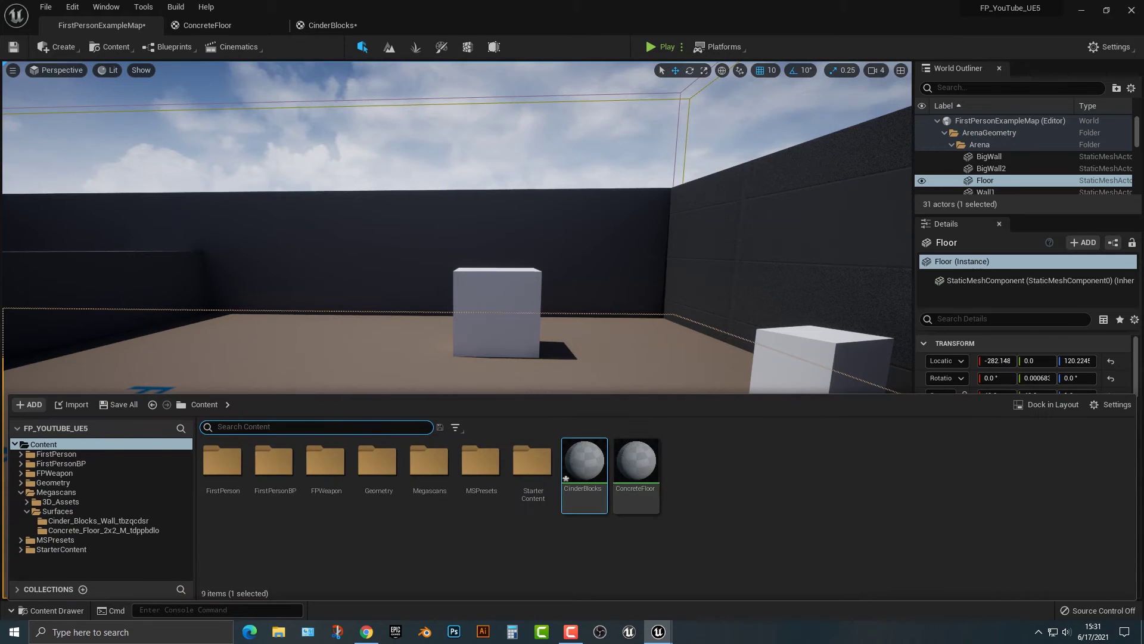
drag(583, 477, 501, 310)
right_drag(501, 310, 358, 283)
key(ctrl+space)
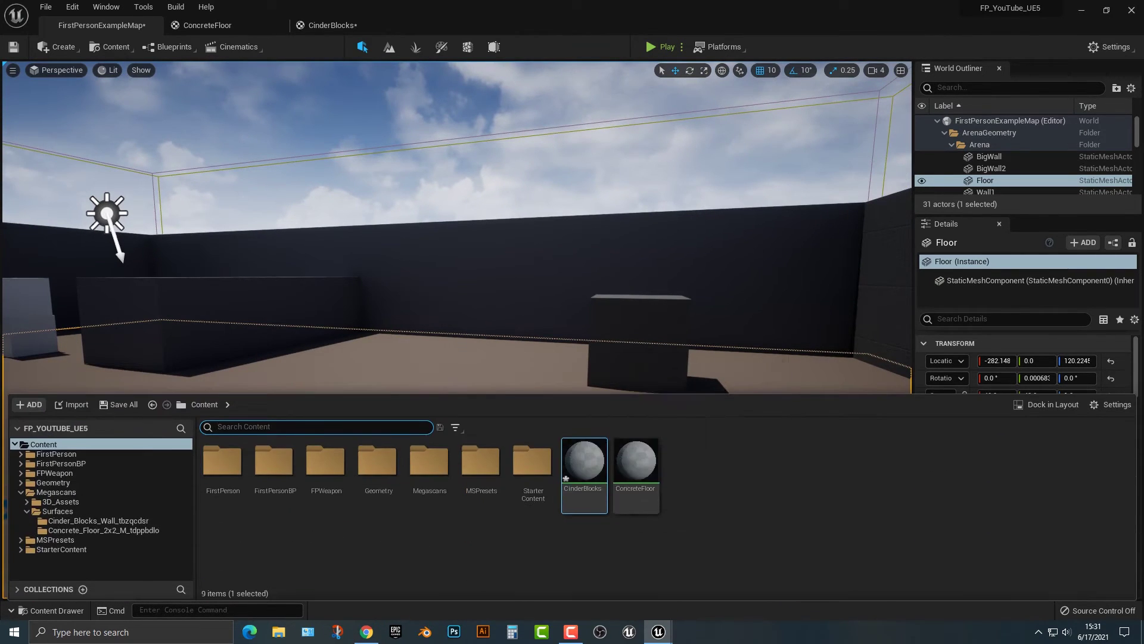
drag(584, 477, 233, 319)
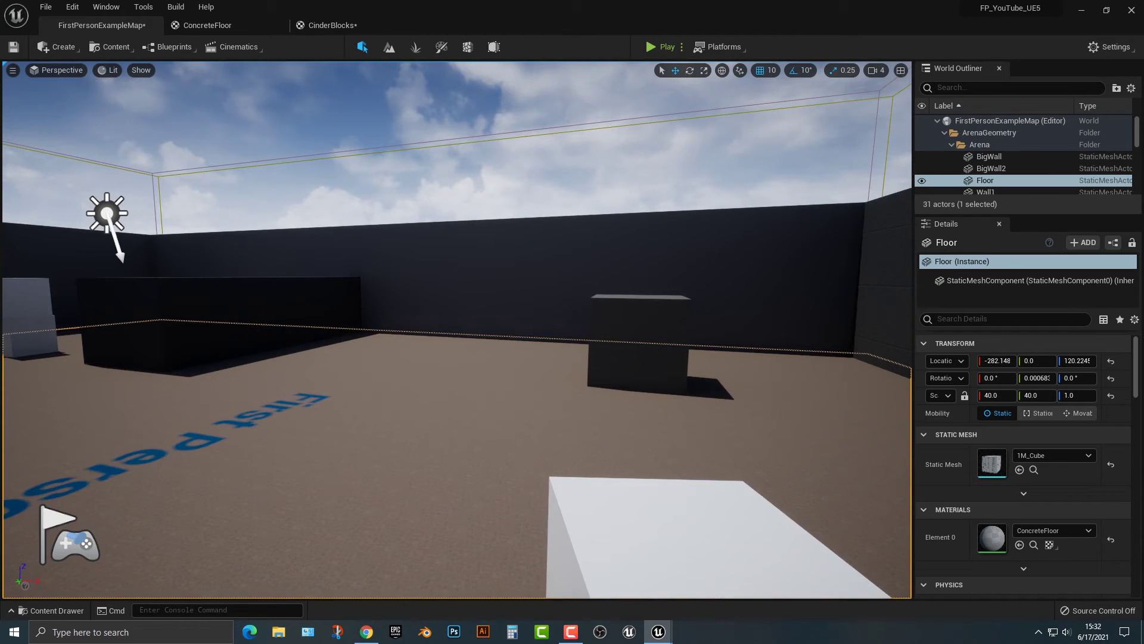
right_drag(457, 322, 355, 346)
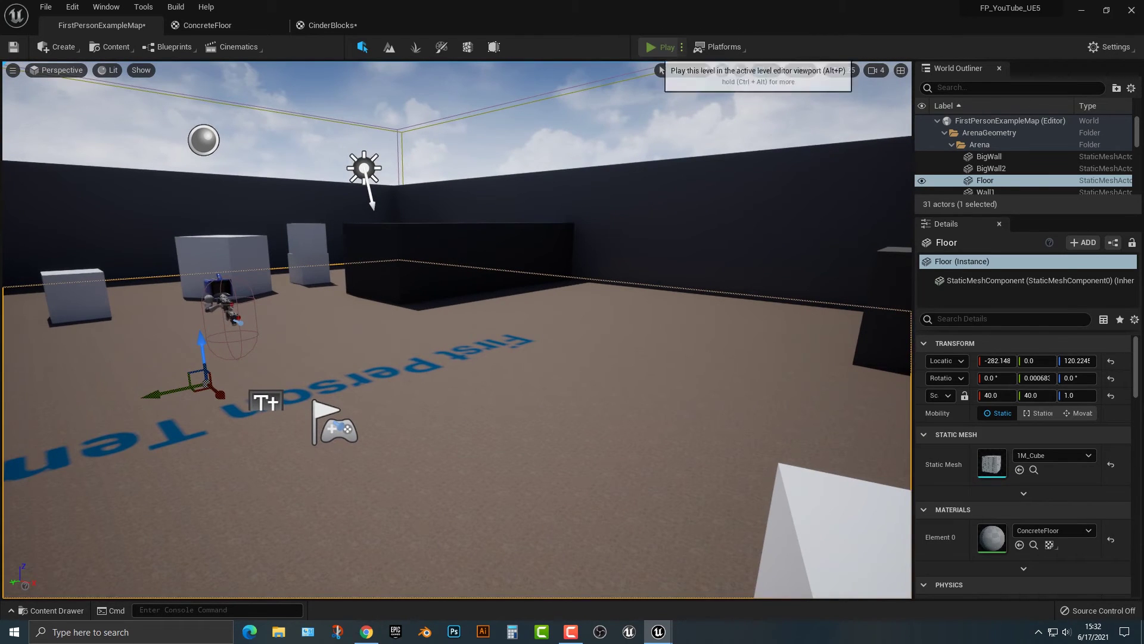
Play the level and inspect the cinder block walls, blocks and concrete floor up close
click(660, 46)
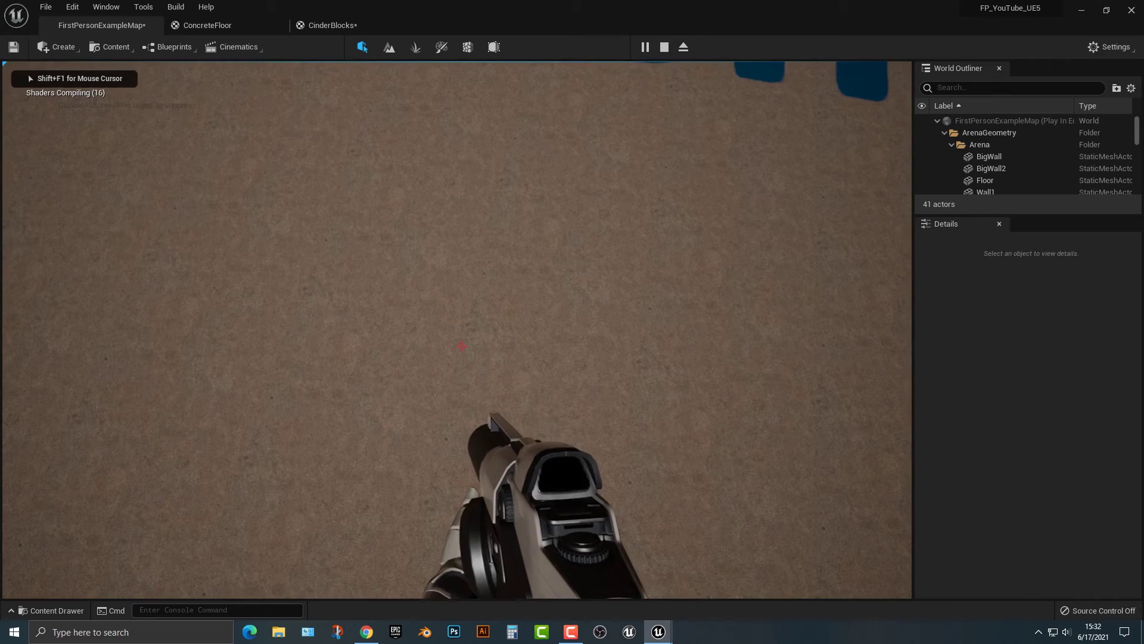
key(w)
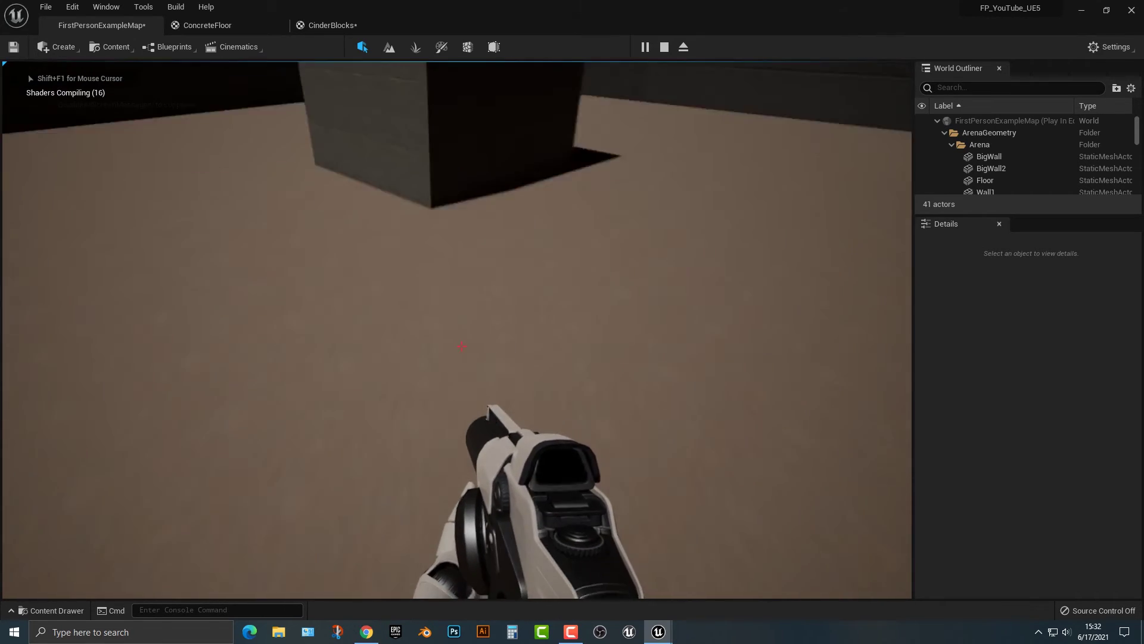
key(w)
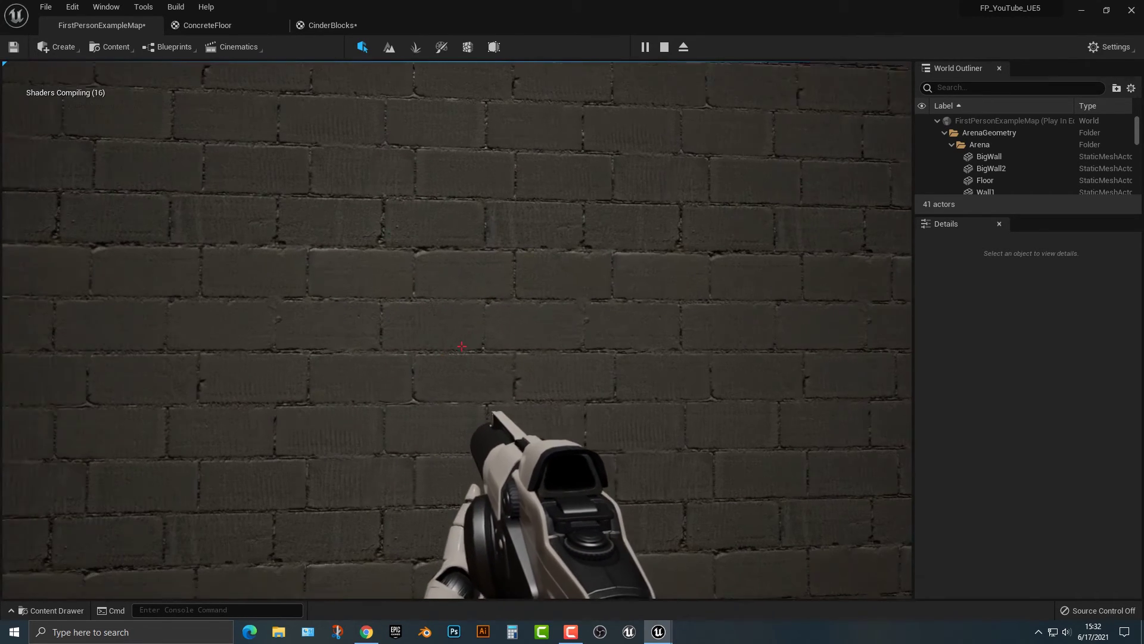
key(d)
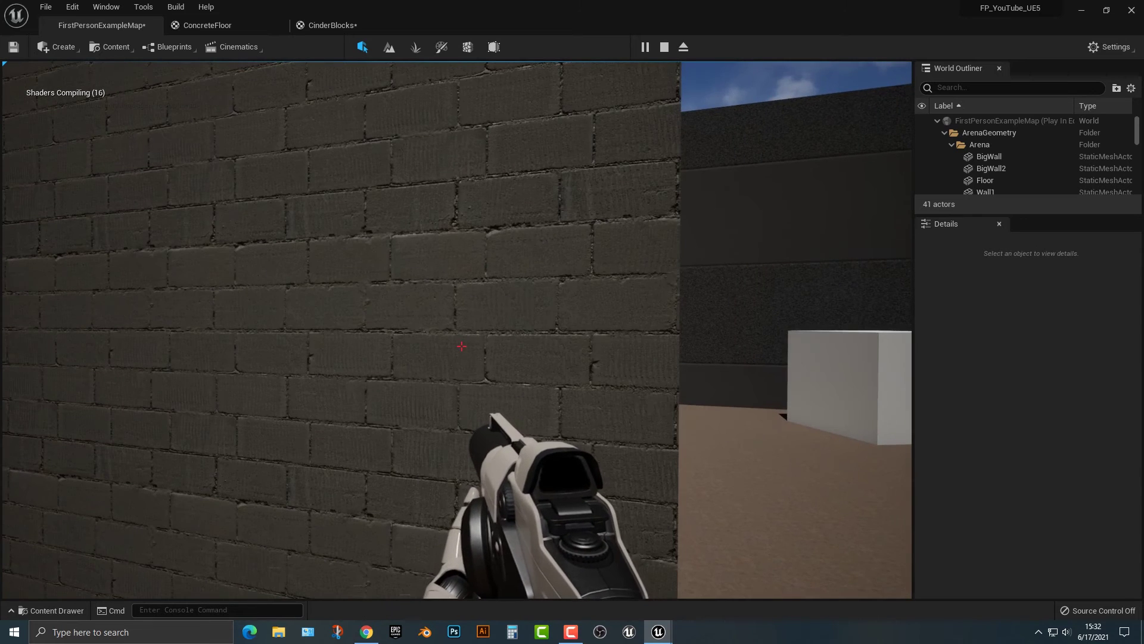
key(d)
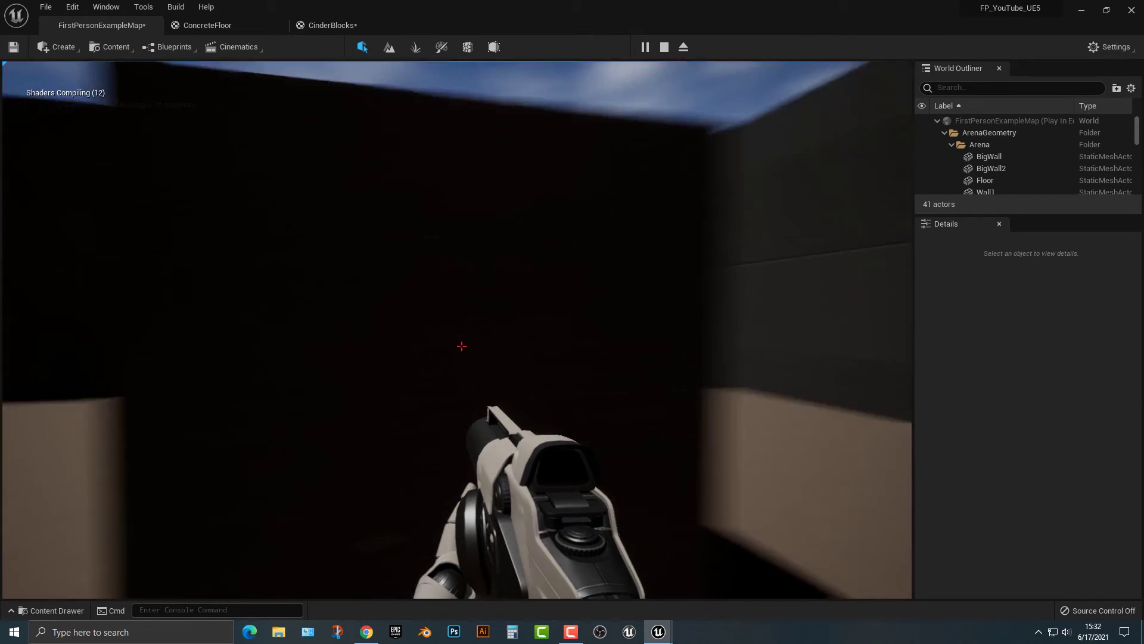
key(w)
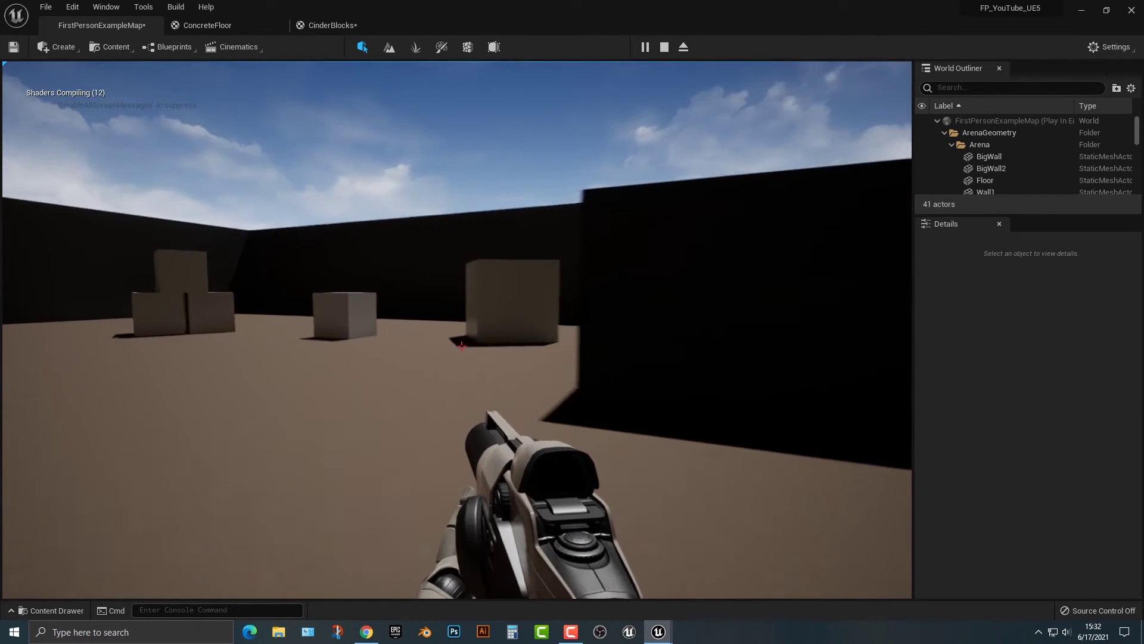
key(w)
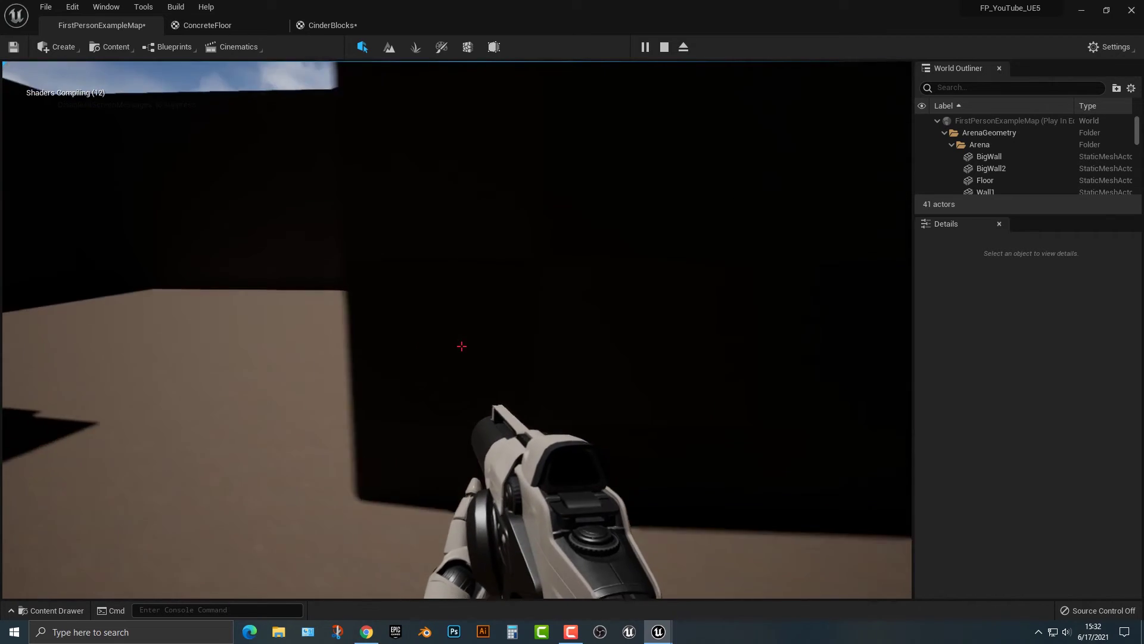
key(w)
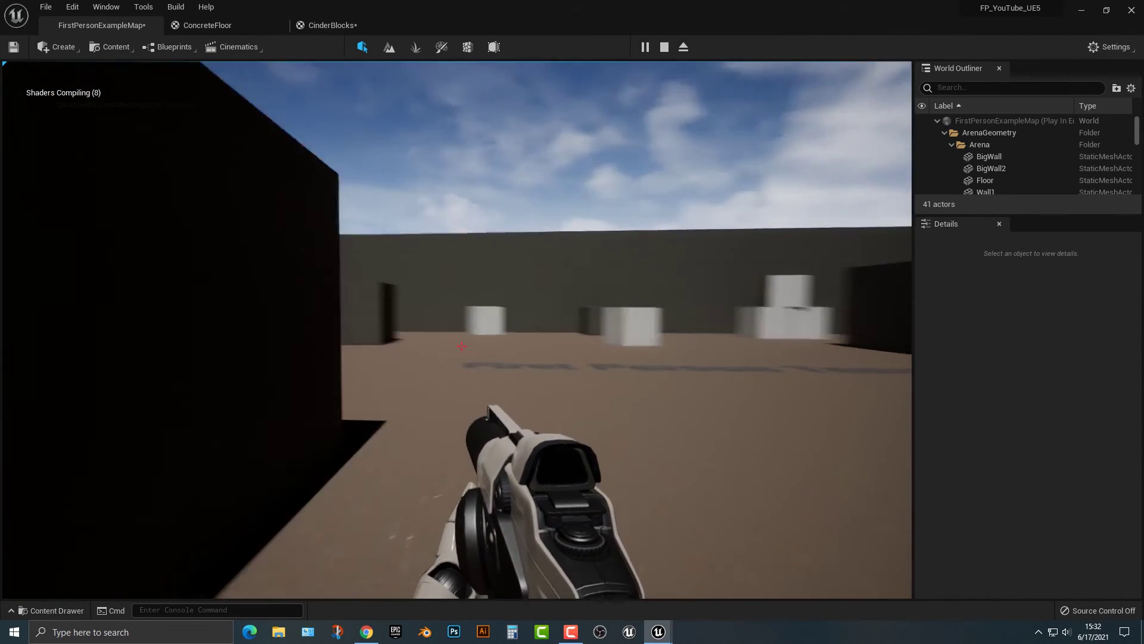
key(w)
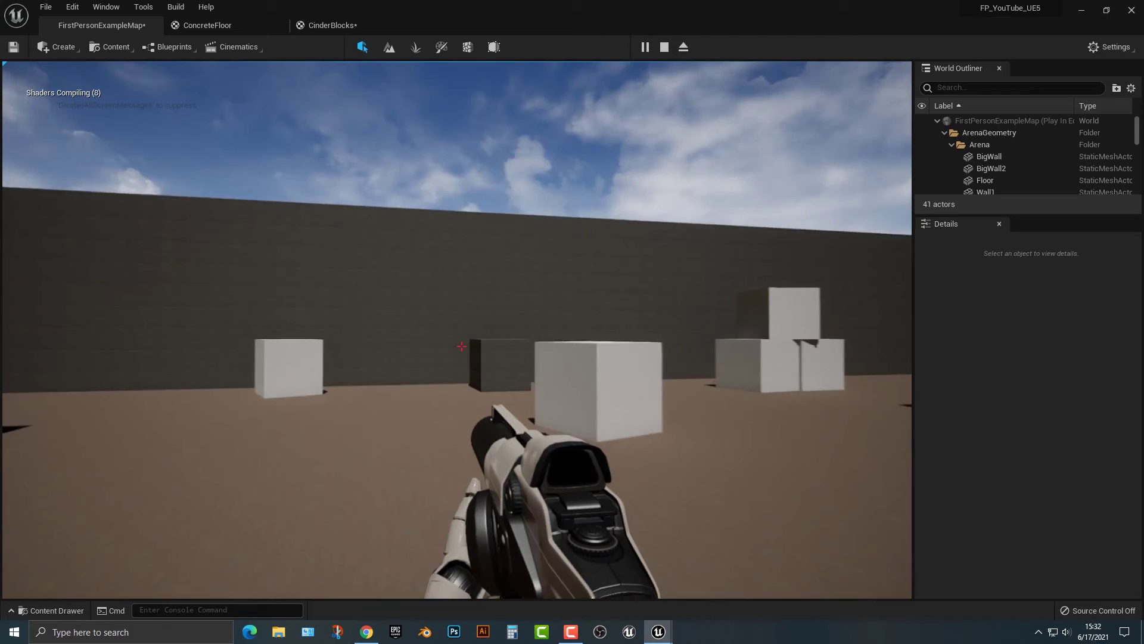
key(w)
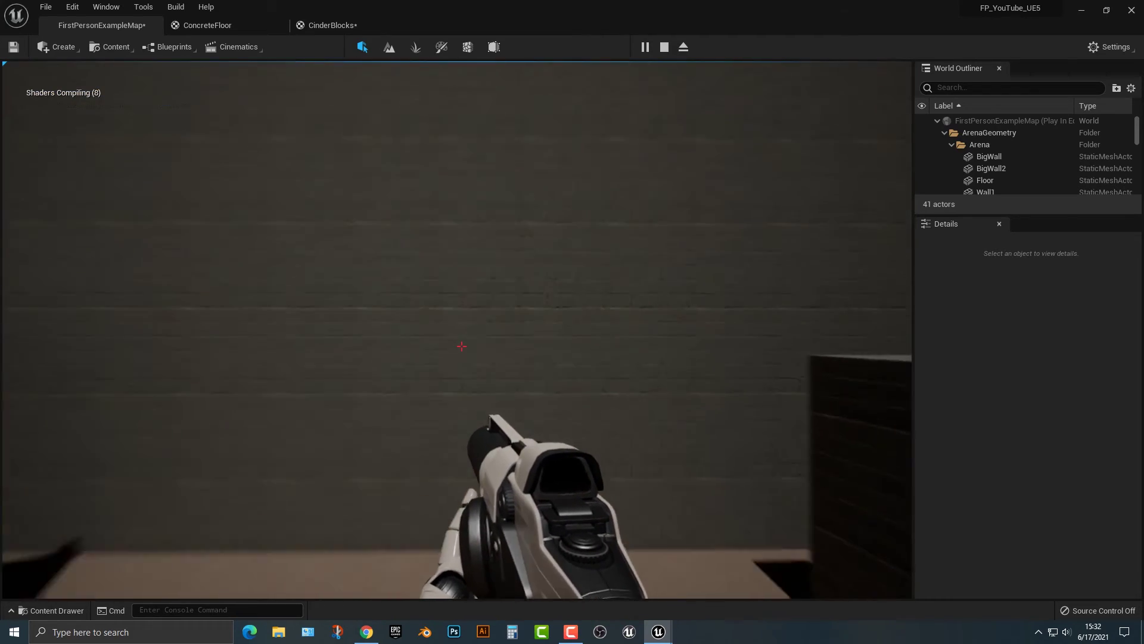
key(s)
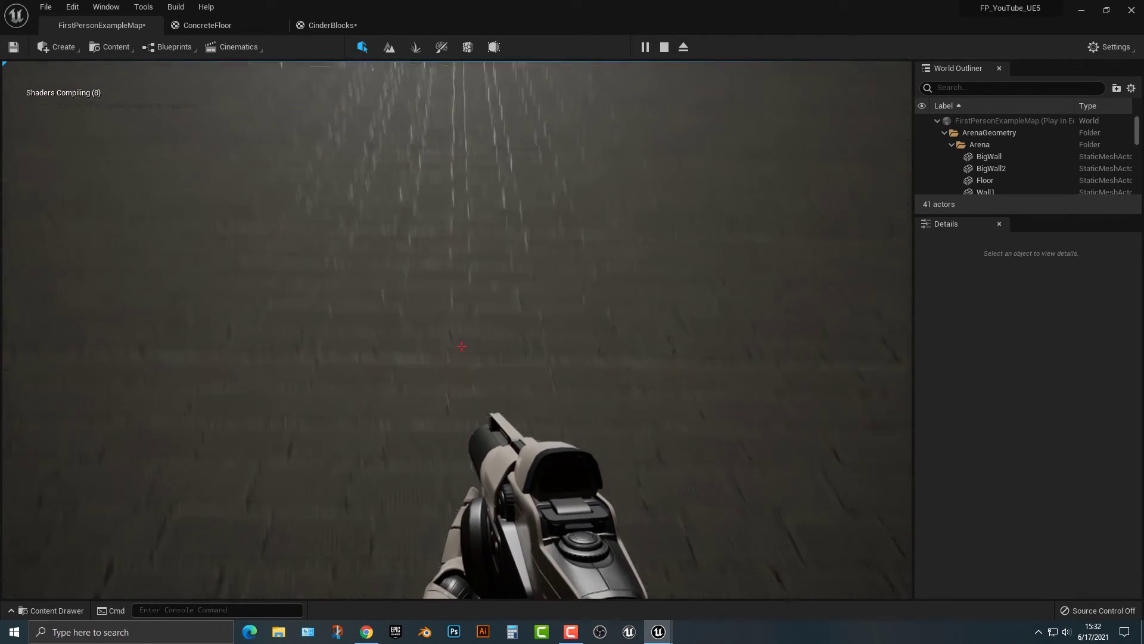
mouse_move(462, 345)
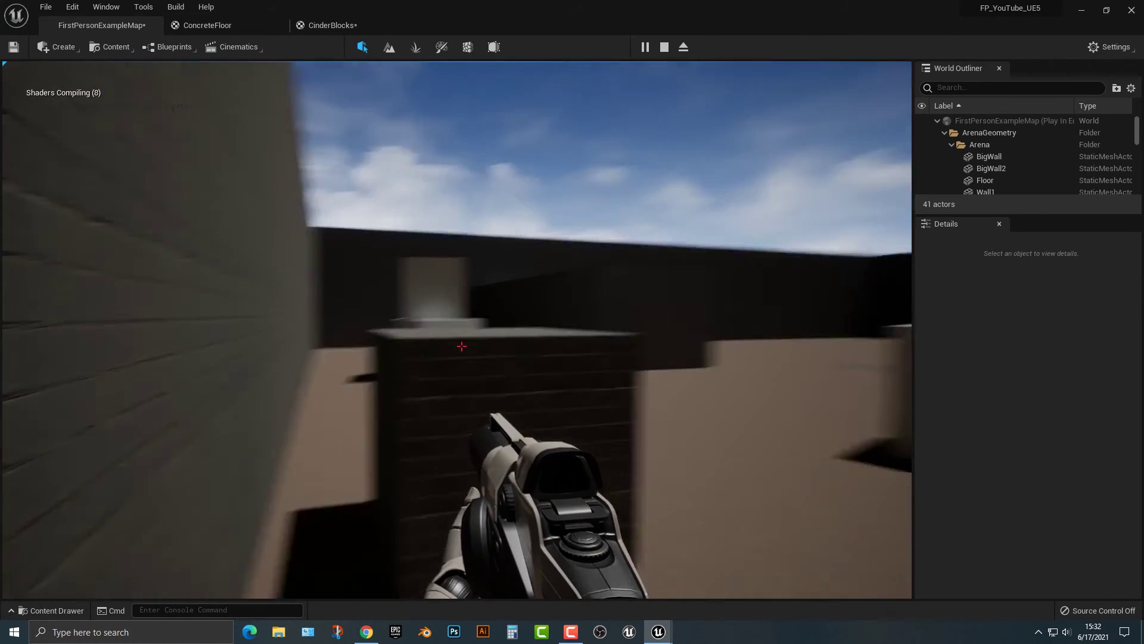
Walk across the arena to check the materials on the shaded walls and large block, and end the play session
key(w)
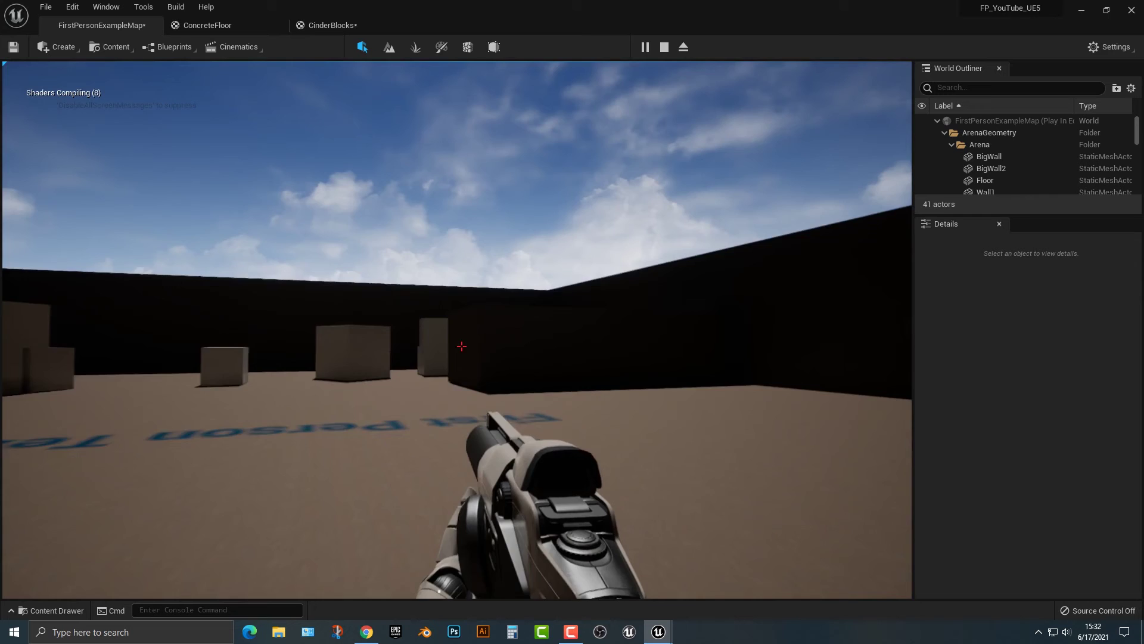
key(w)
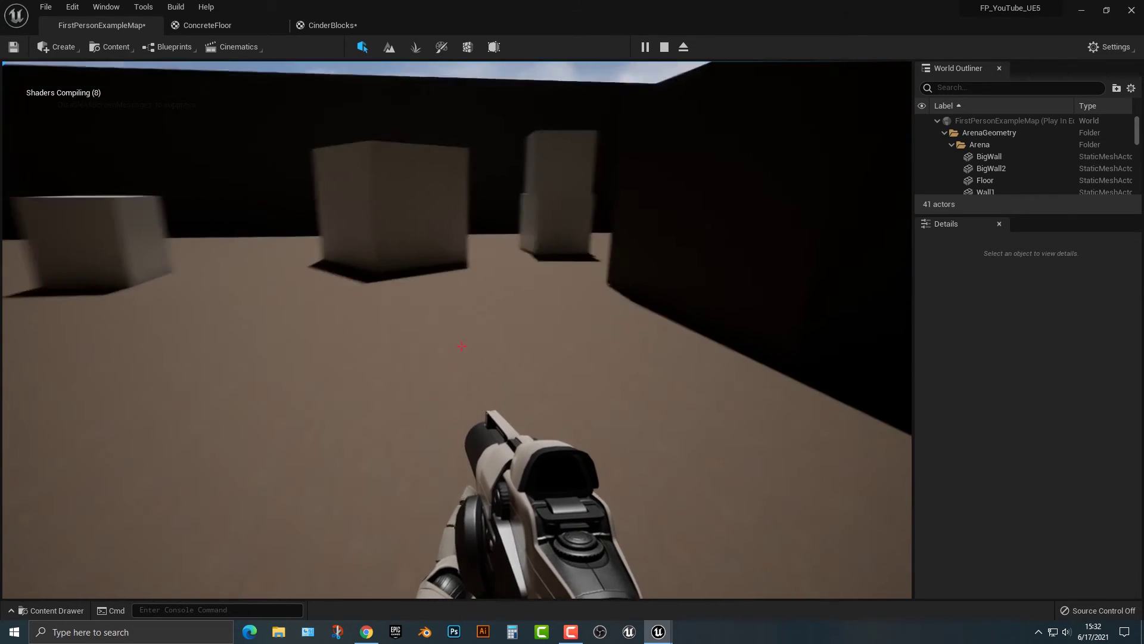
key(w)
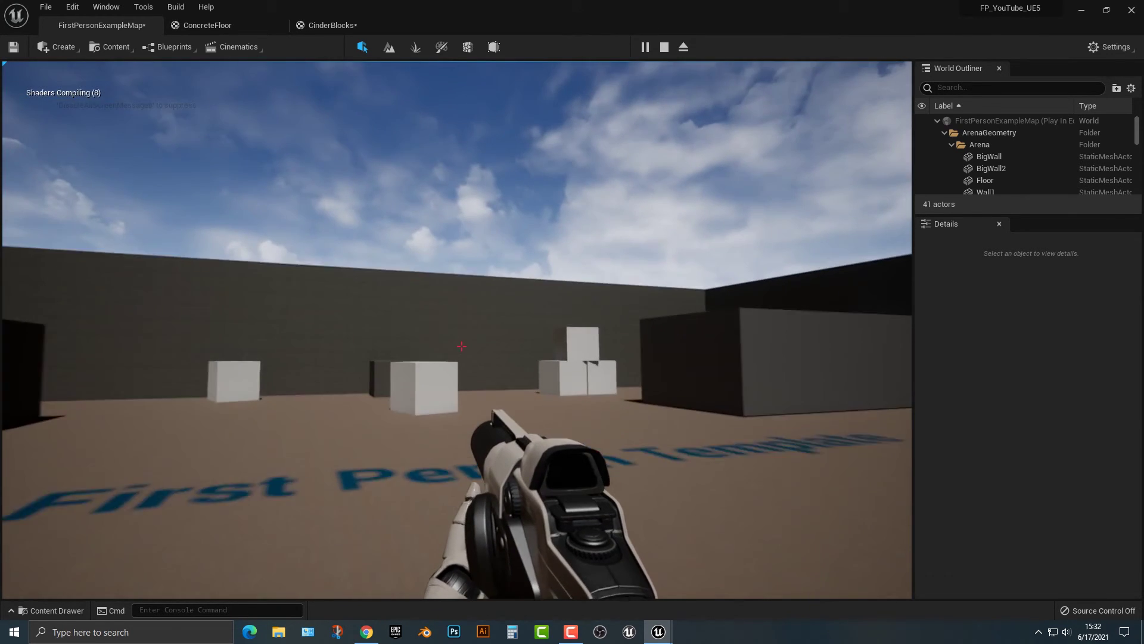
key(w)
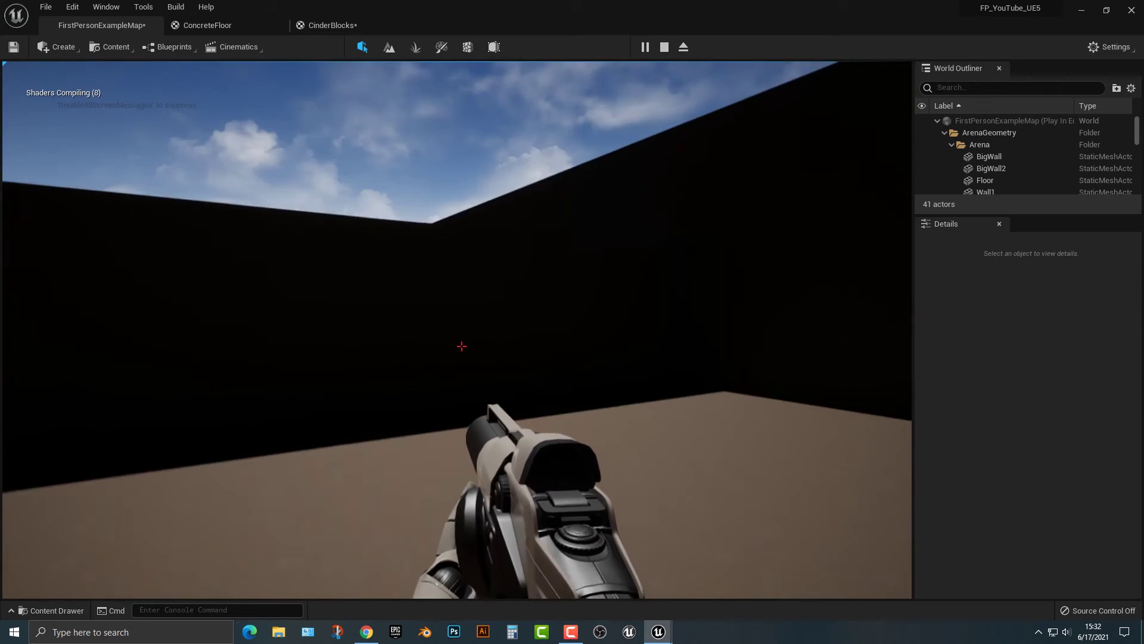
key(w)
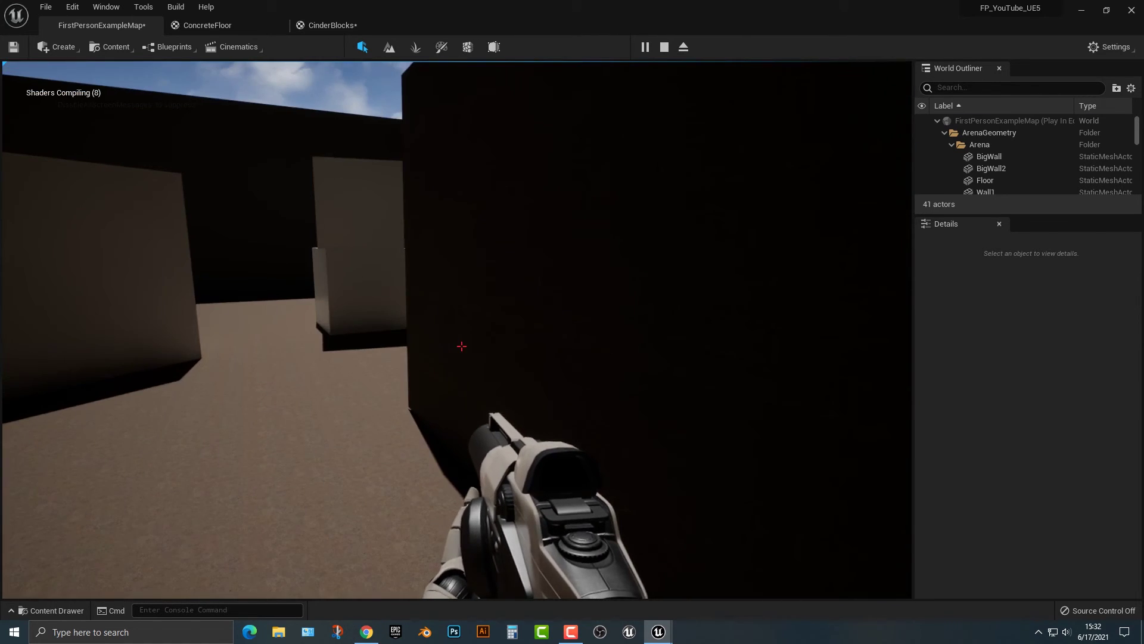
key(Escape)
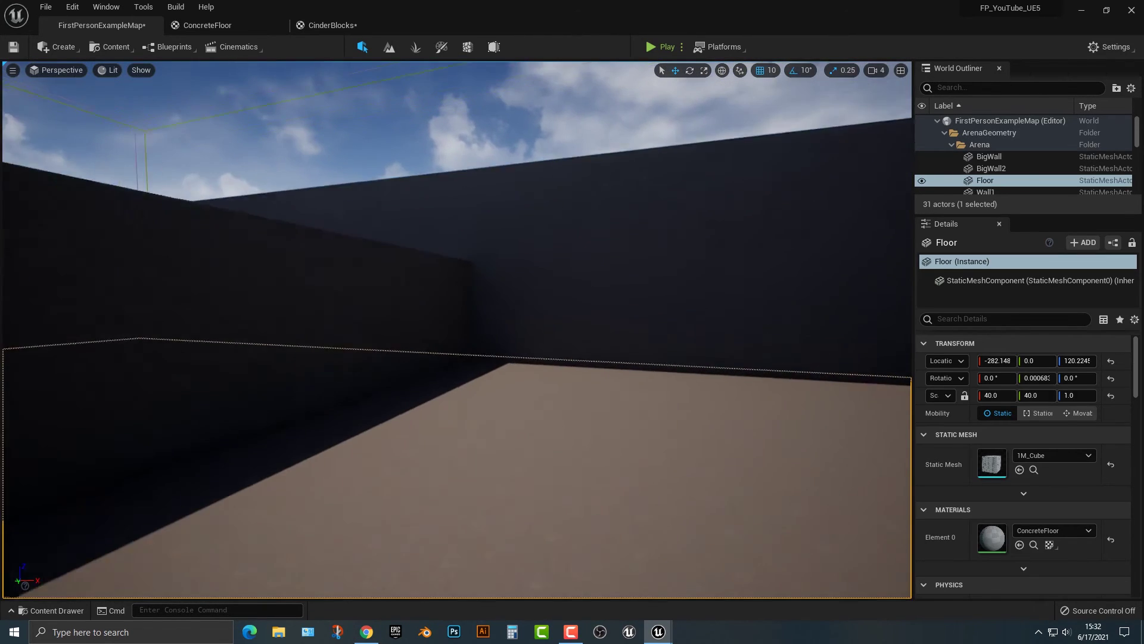
Add a point light beside the large block, near the shaded corner of the arena, at location -440, -1530, 290
key(w)
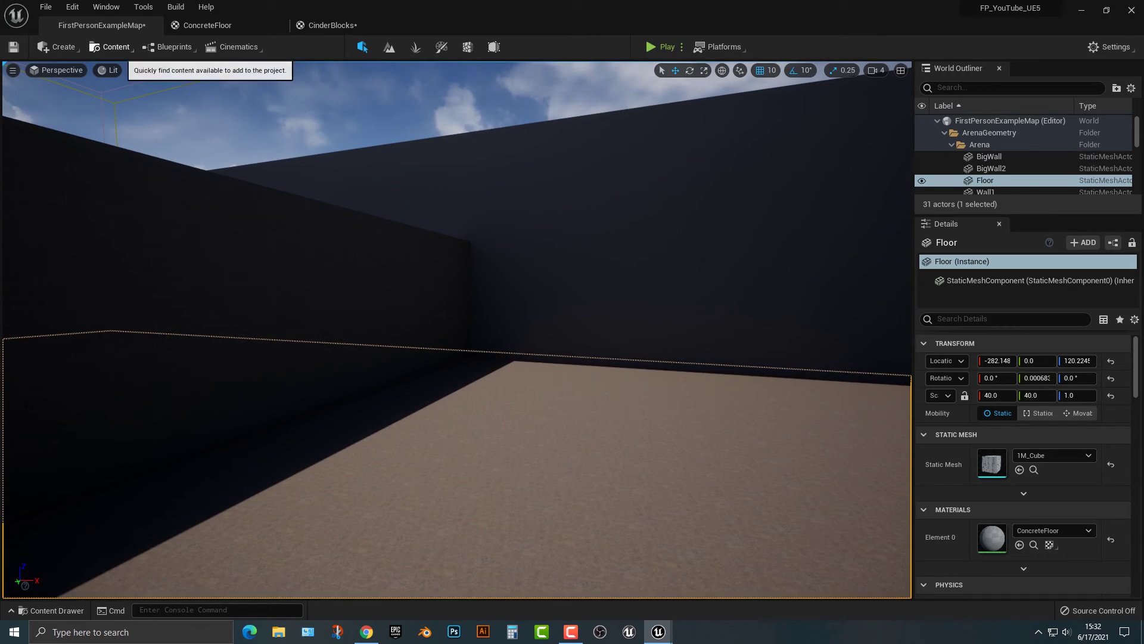
click(60, 47)
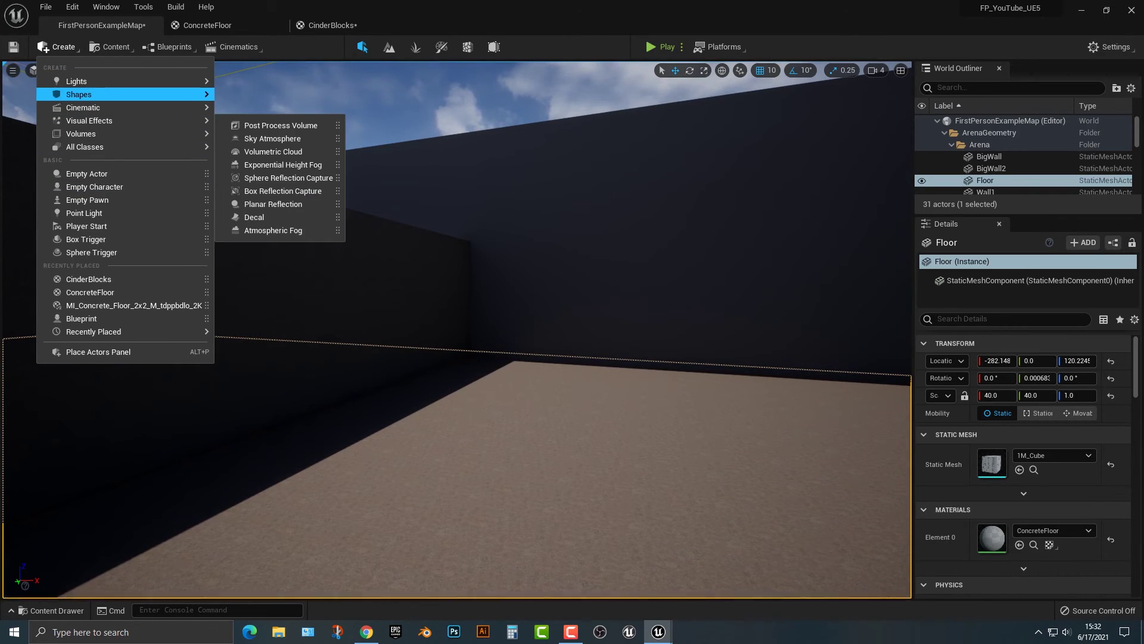
mouse_move(119, 81)
click(262, 99)
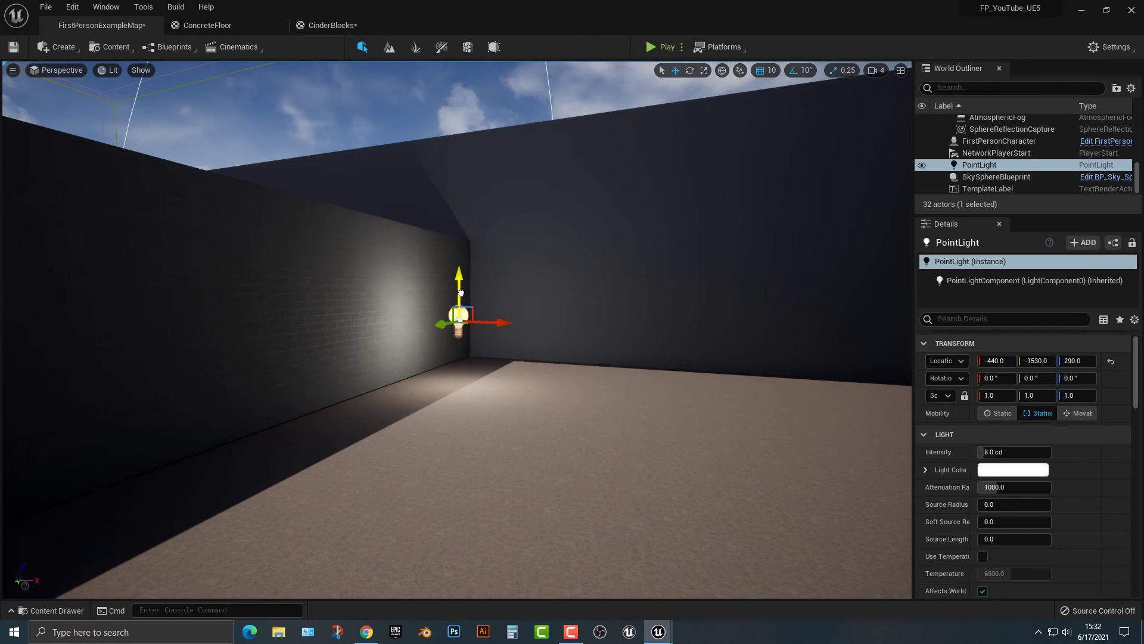
Play the level and examine from near and far how the point light affects the cinder block surface, and stop playing
key(alt+p)
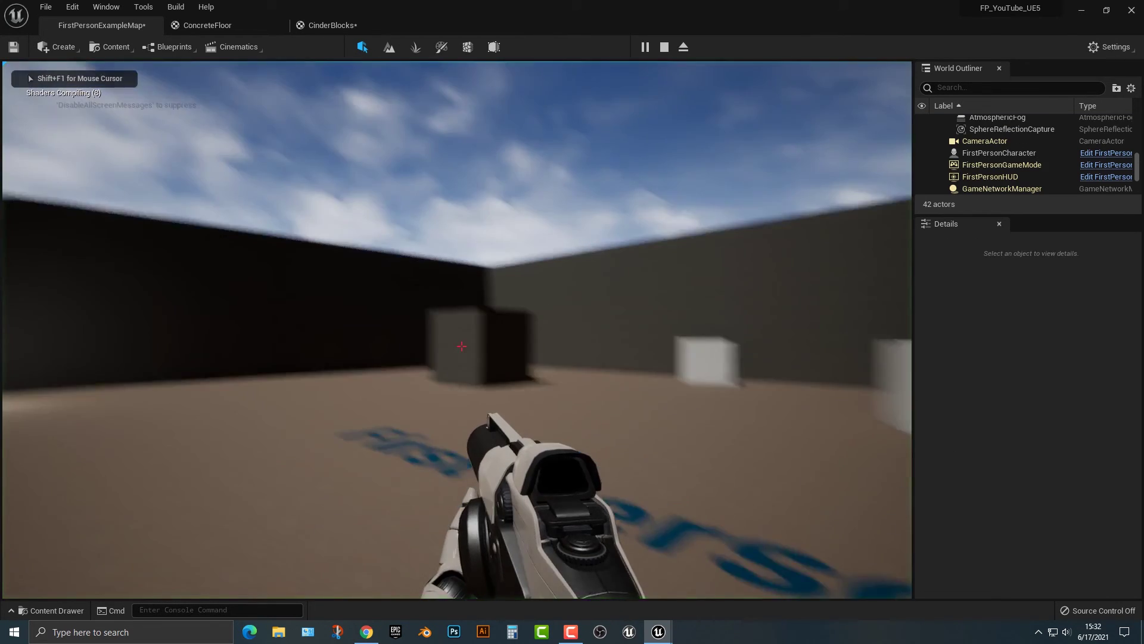
key(w)
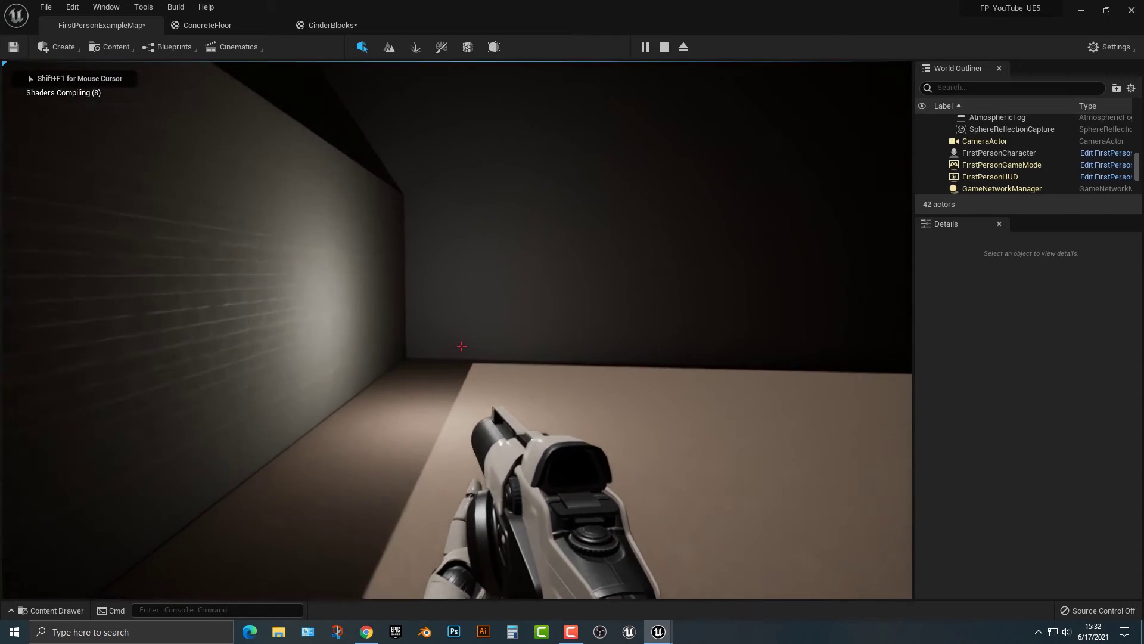
key(s)
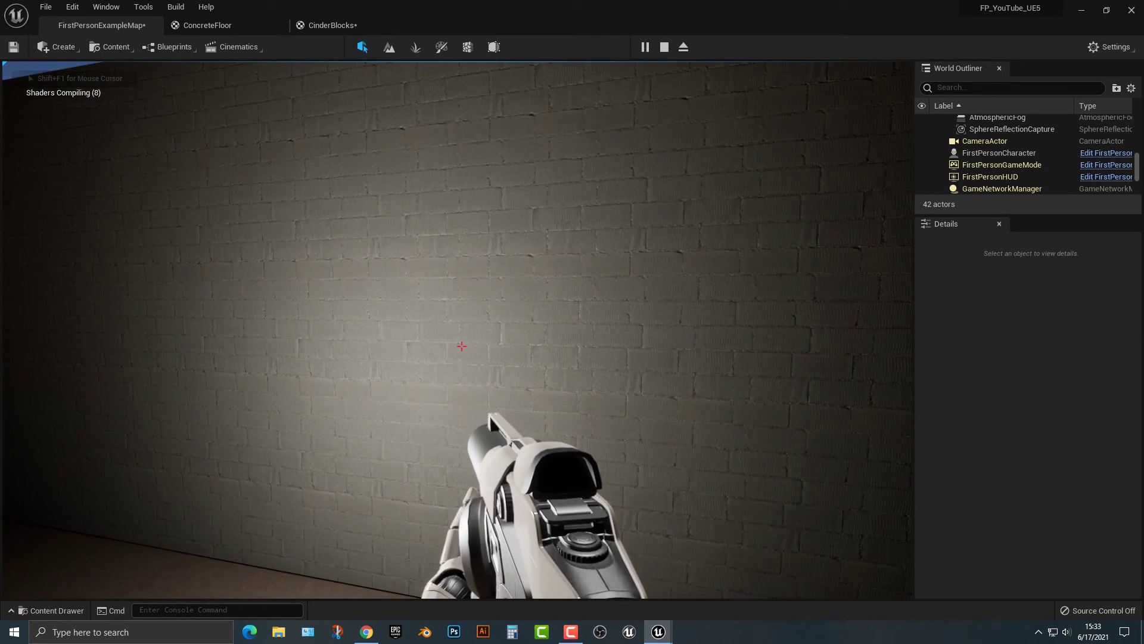
key(s)
key(w)
key(s)
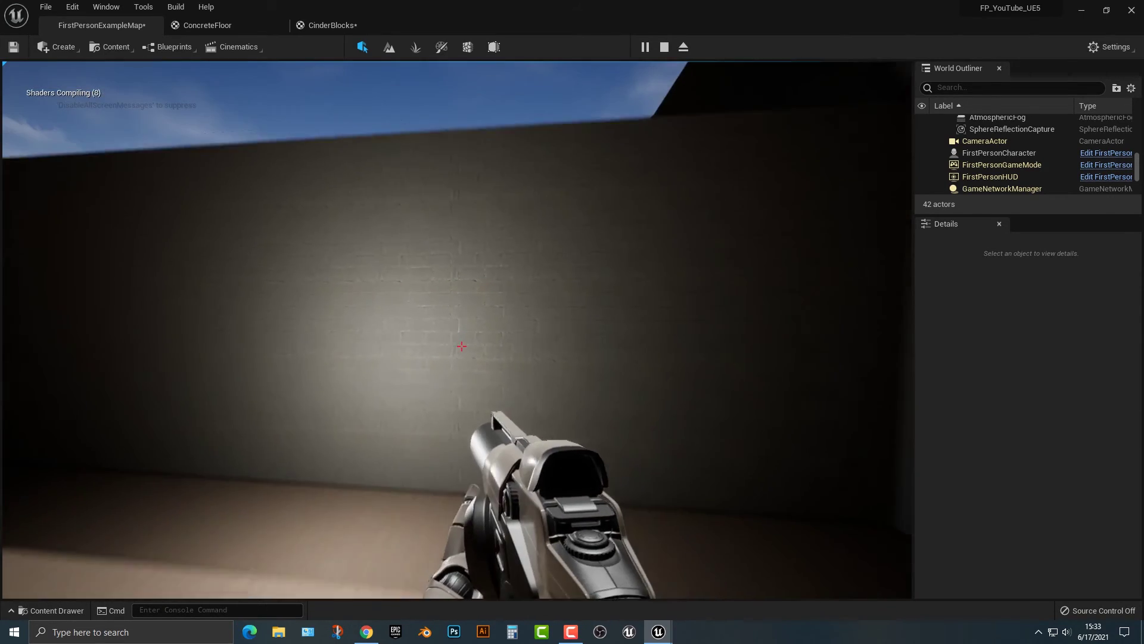
key(w)
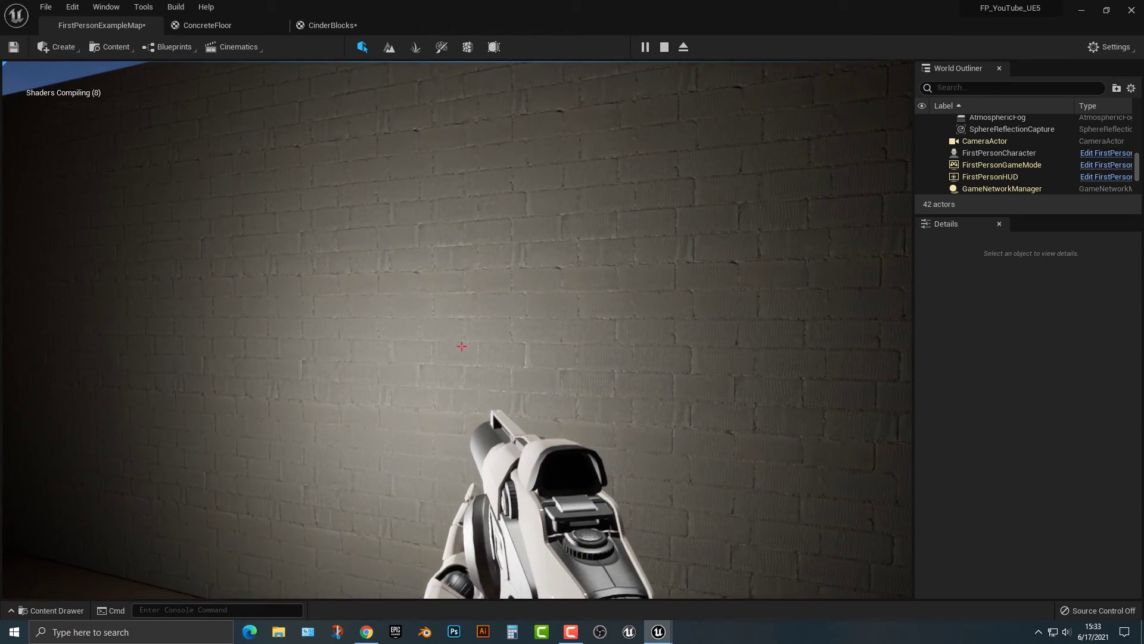
key(w)
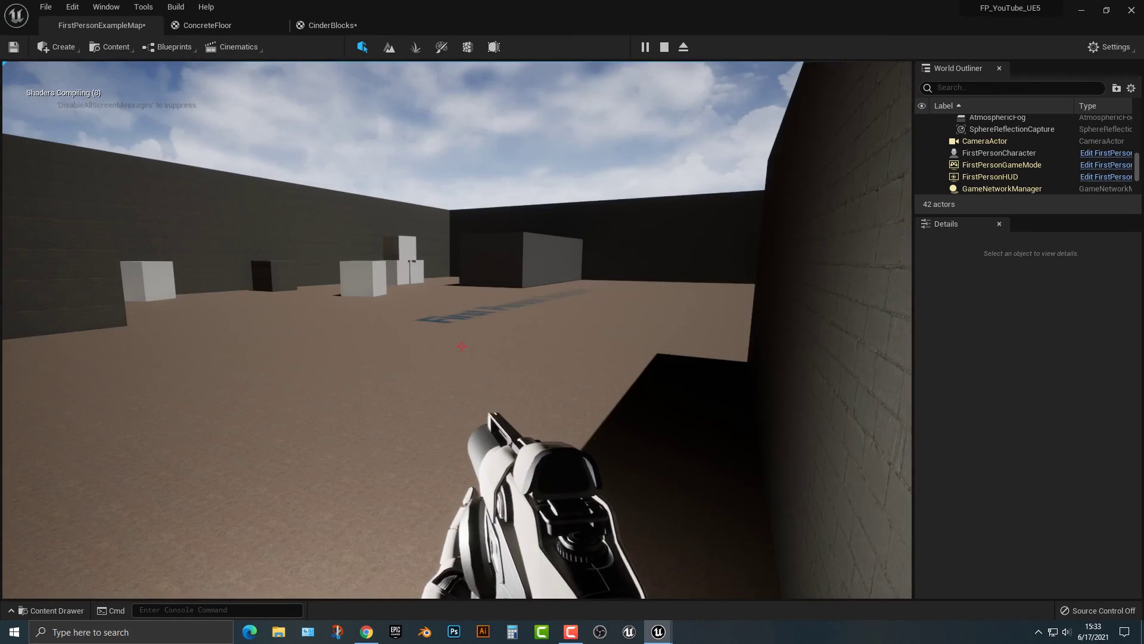
key(Escape)
right_drag(457, 329, 441, 375)
key(w)
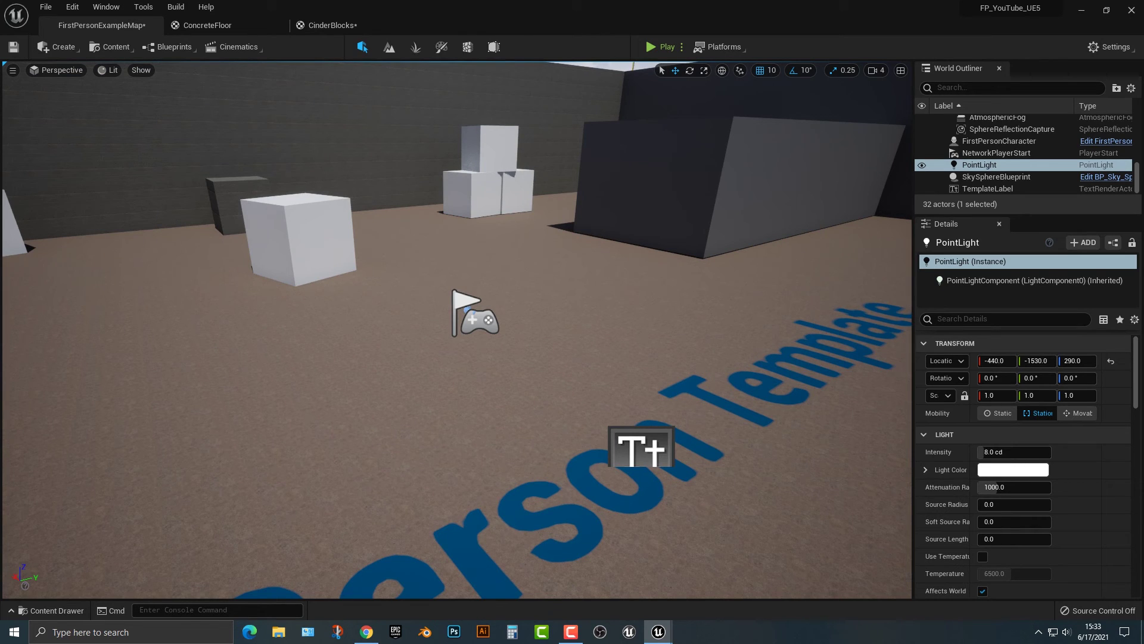
key(s)
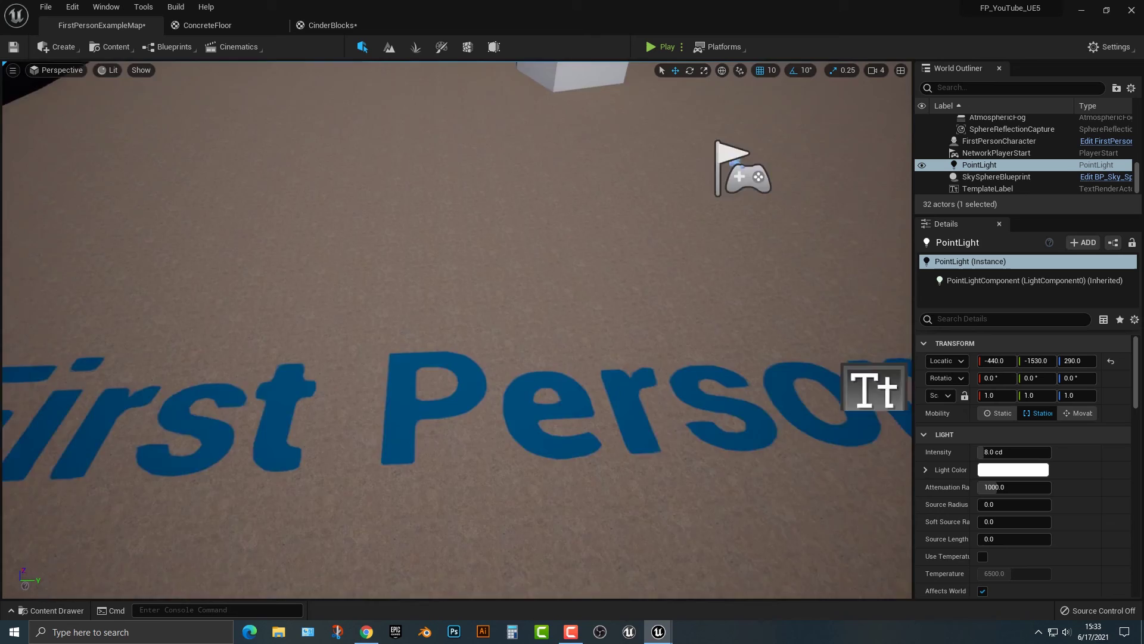
key(d)
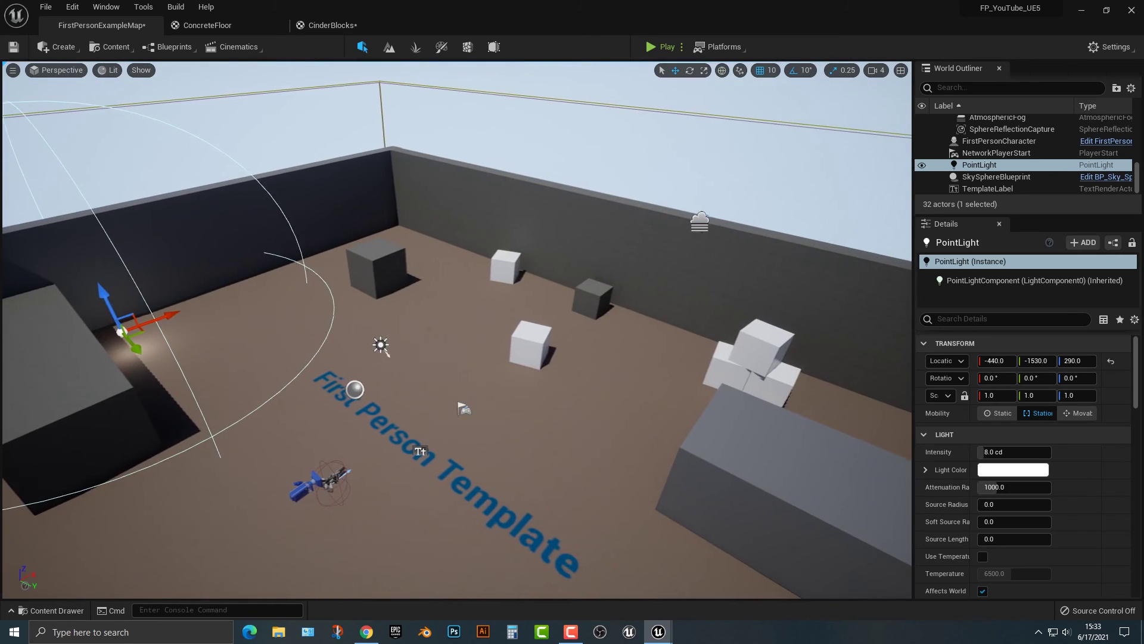